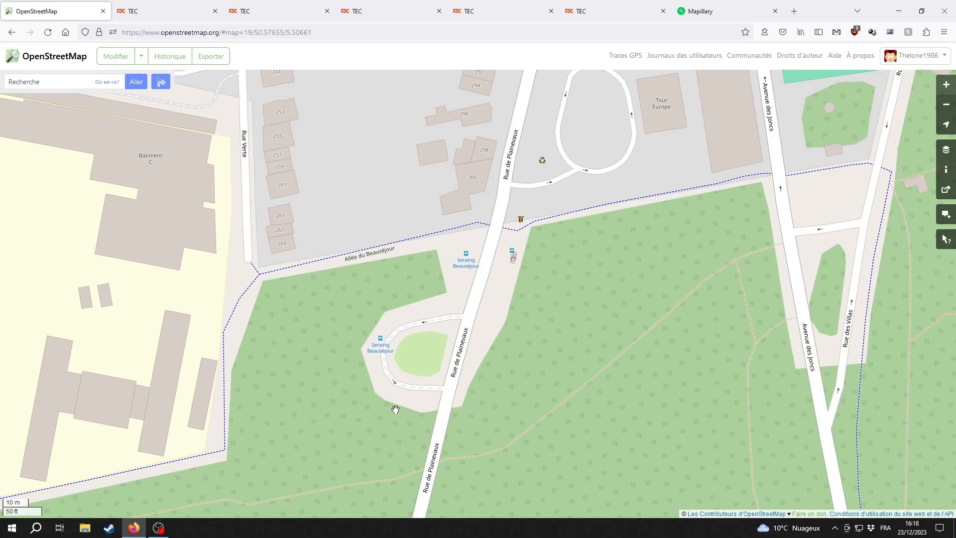
- Open the map around the Rue de Plainevaux bus loop for editing and inspect the public-transport shelter east of the road
{"action": "left_click_drag", "start_coordinate": [403, 390], "coordinate": [419, 374]}
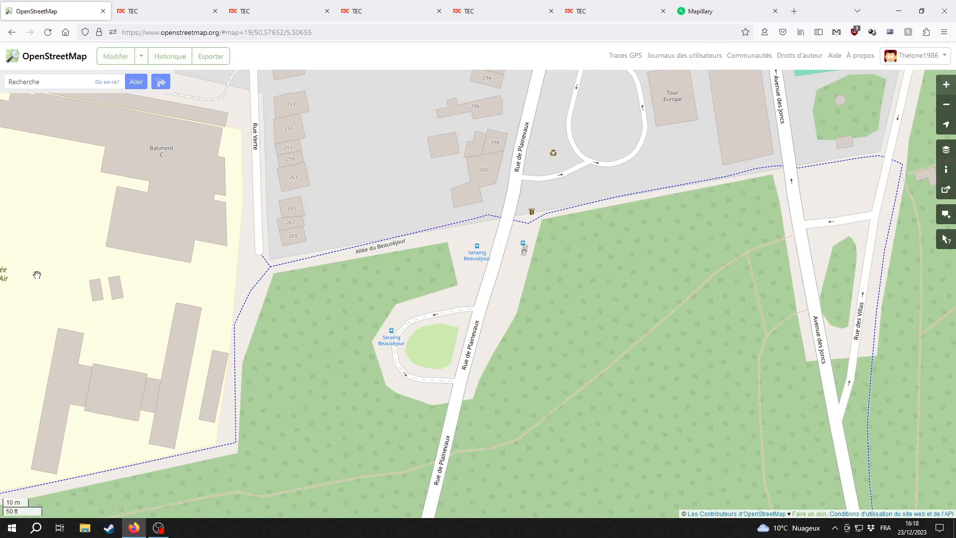
{"action": "left_click", "coordinate": [113, 58]}
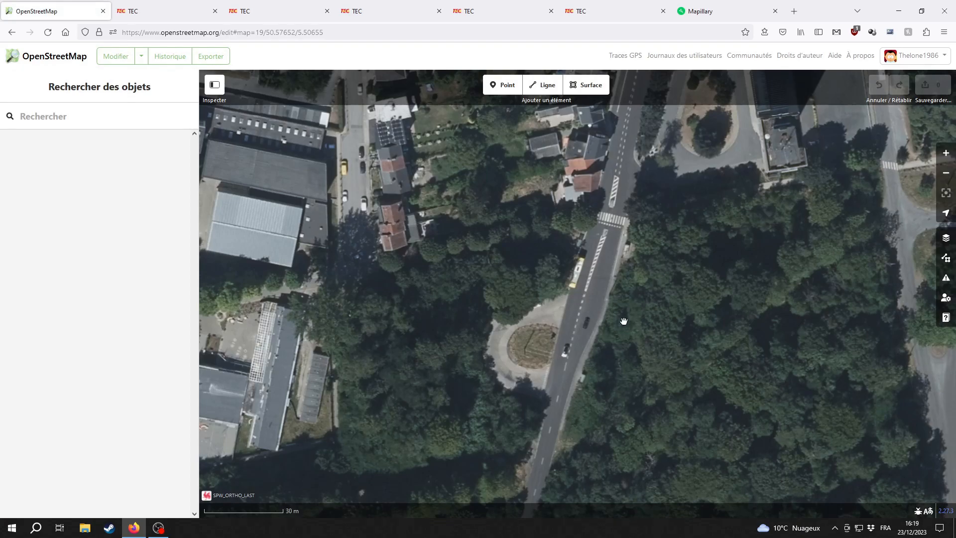
{"action": "scroll", "coordinate": [629, 318], "scroll_direction": "up", "scroll_amount": 3}
{"action": "left_click_drag", "start_coordinate": [601, 222], "coordinate": [597, 307]}
{"action": "left_click", "coordinate": [617, 269]}
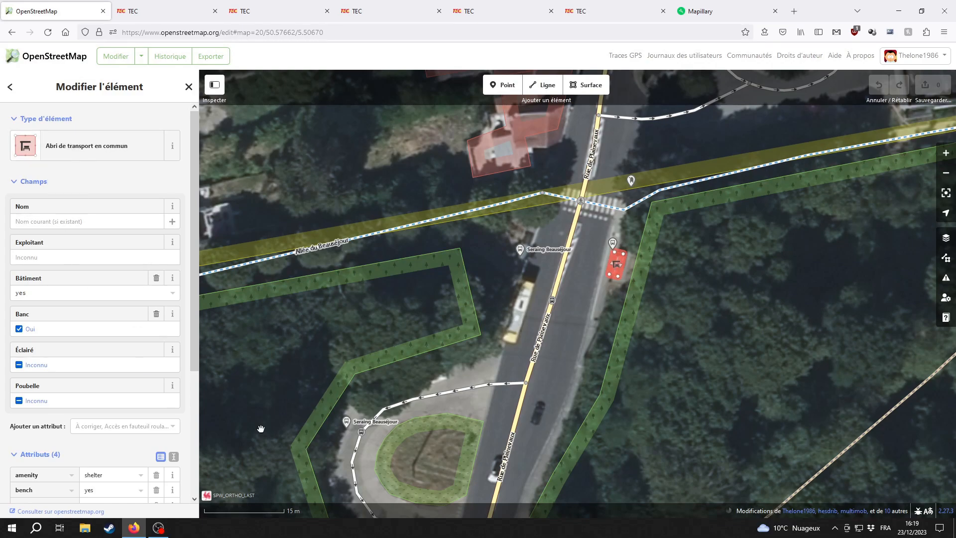
{"action": "left_click", "coordinate": [582, 324]}
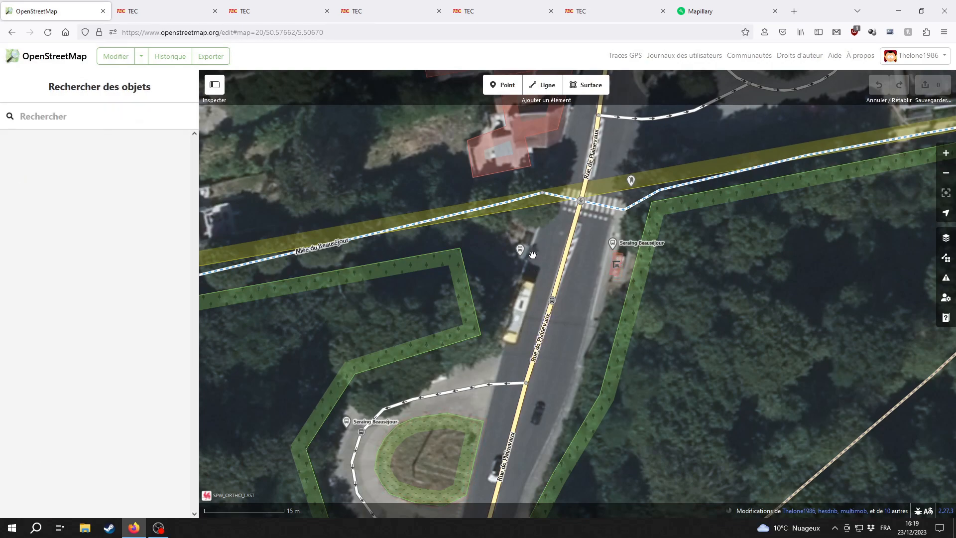
- Examine the ref:TECL attribute of the Seraing Beauséjour bus stop on the west side of Rue de Plainevaux
{"action": "left_click", "coordinate": [520, 250]}
{"action": "left_click", "coordinate": [489, 367]}
{"action": "left_click_drag", "start_coordinate": [488, 368], "coordinate": [592, 242]}
{"action": "left_click", "coordinate": [584, 185]}
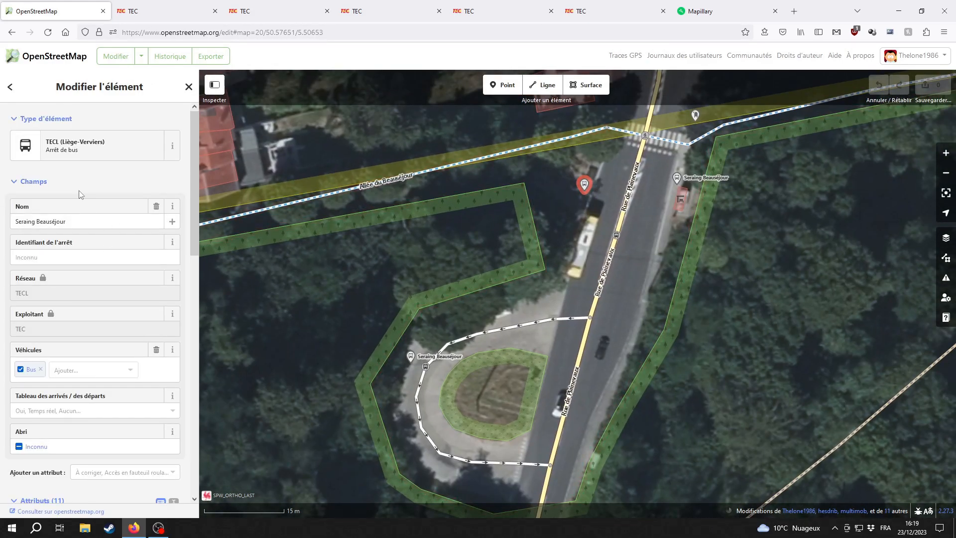
{"action": "scroll", "coordinate": [80, 194], "scroll_direction": "down", "scroll_amount": 5}
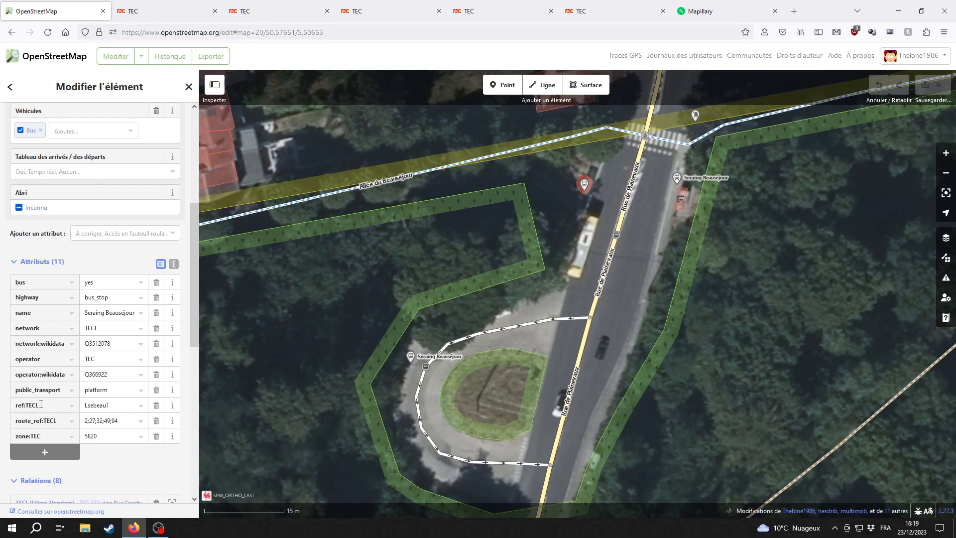
{"action": "left_click_drag", "start_coordinate": [44, 405], "coordinate": [11, 405]}
{"action": "left_click", "coordinate": [104, 406]}
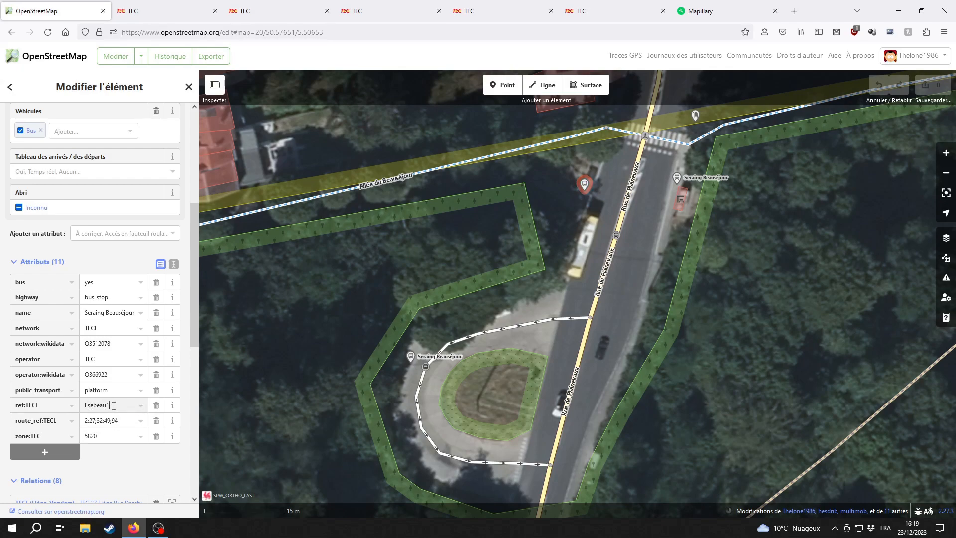
- Compare the ref:TECL attributes of the Seraing Beauséjour stops in the turning loop and on the road's east side
{"action": "left_click", "coordinate": [574, 252]}
{"action": "left_click", "coordinate": [412, 360]}
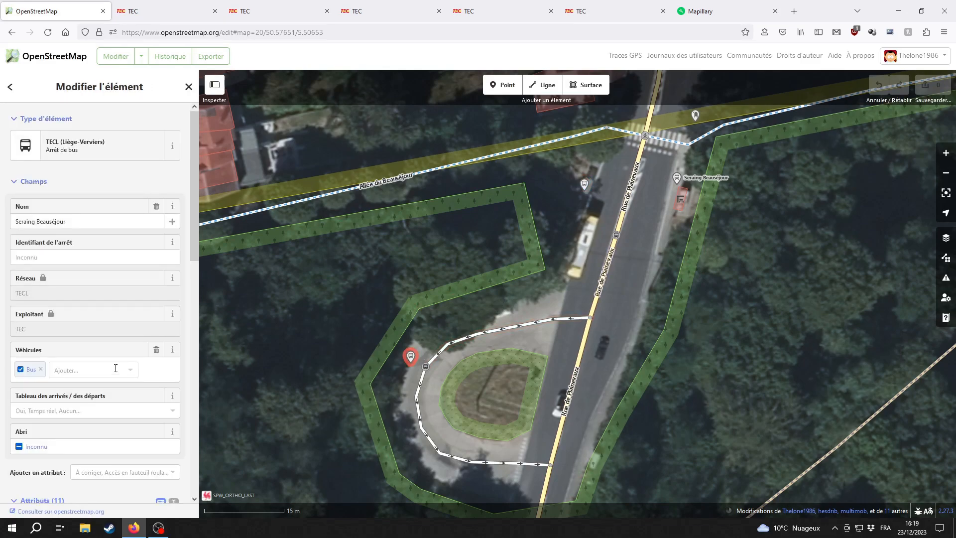
{"action": "scroll", "coordinate": [117, 371], "scroll_direction": "down", "scroll_amount": 5}
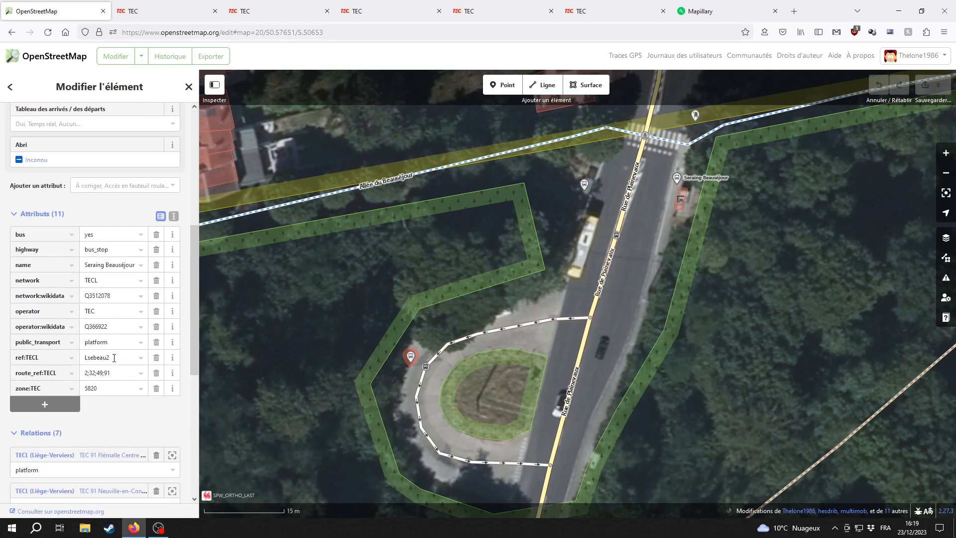
{"action": "left_click", "coordinate": [676, 177]}
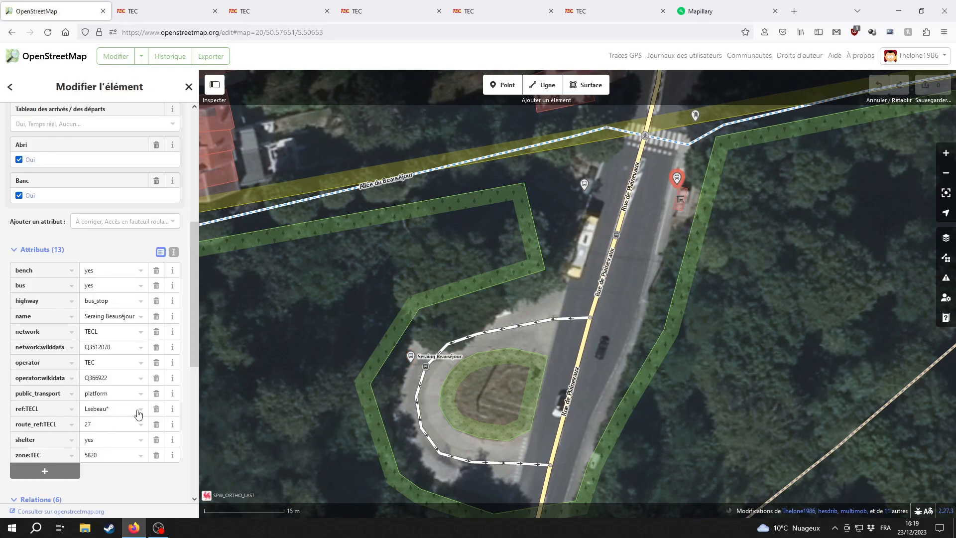
- Examine the route_ref:TECL attribute and the relations of the west-side Seraing Beauséjour bus stop
{"action": "left_click", "coordinate": [584, 184]}
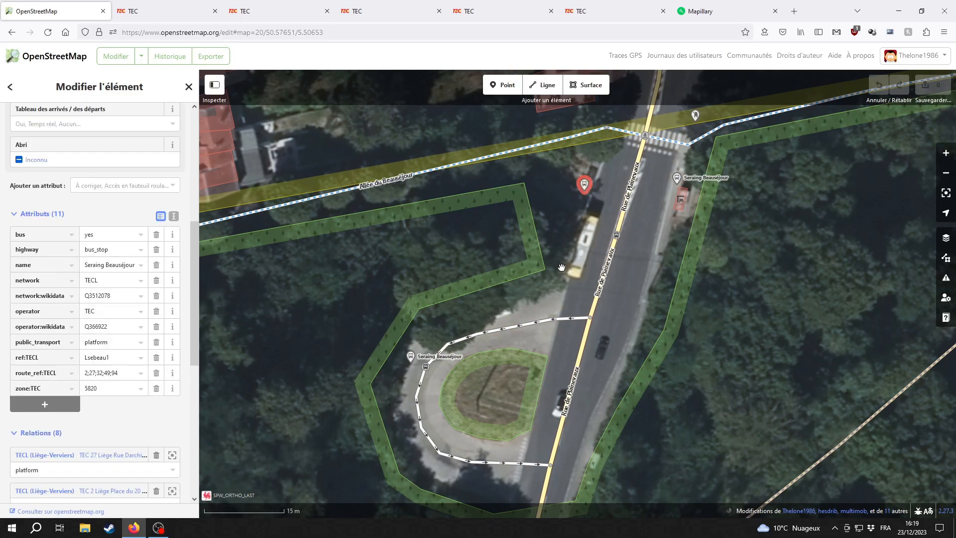
{"action": "scroll", "coordinate": [83, 229], "scroll_direction": "up", "scroll_amount": 3}
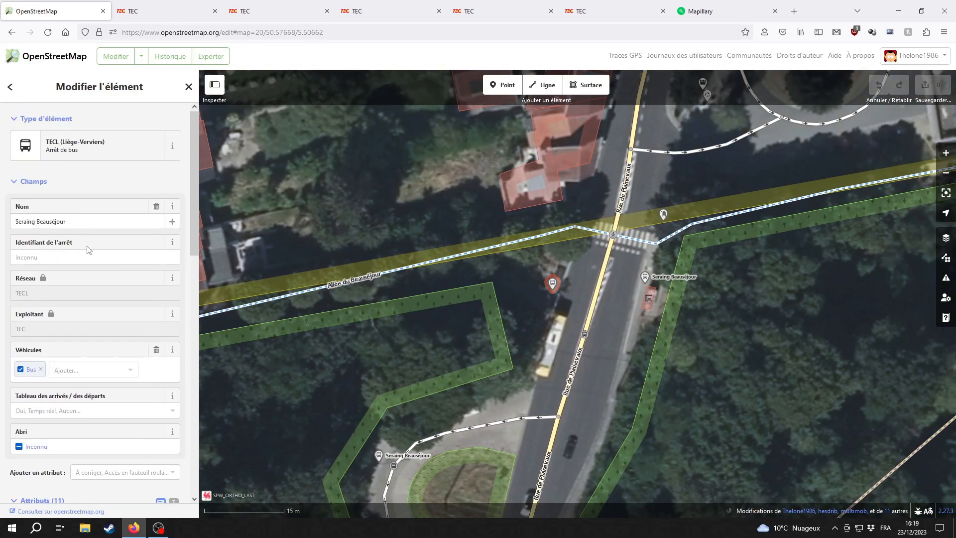
{"action": "scroll", "coordinate": [88, 229], "scroll_direction": "down", "scroll_amount": 3}
{"action": "scroll", "coordinate": [78, 231], "scroll_direction": "down", "scroll_amount": 4}
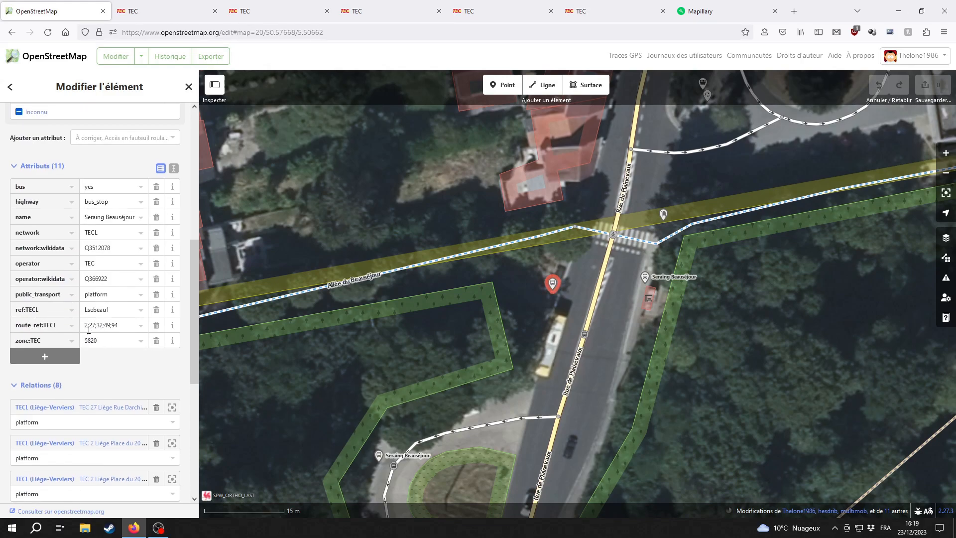
{"action": "left_click", "coordinate": [87, 325]}
{"action": "type", "text": "2;"}
{"action": "scroll", "coordinate": [67, 405], "scroll_direction": "down", "scroll_amount": 5}
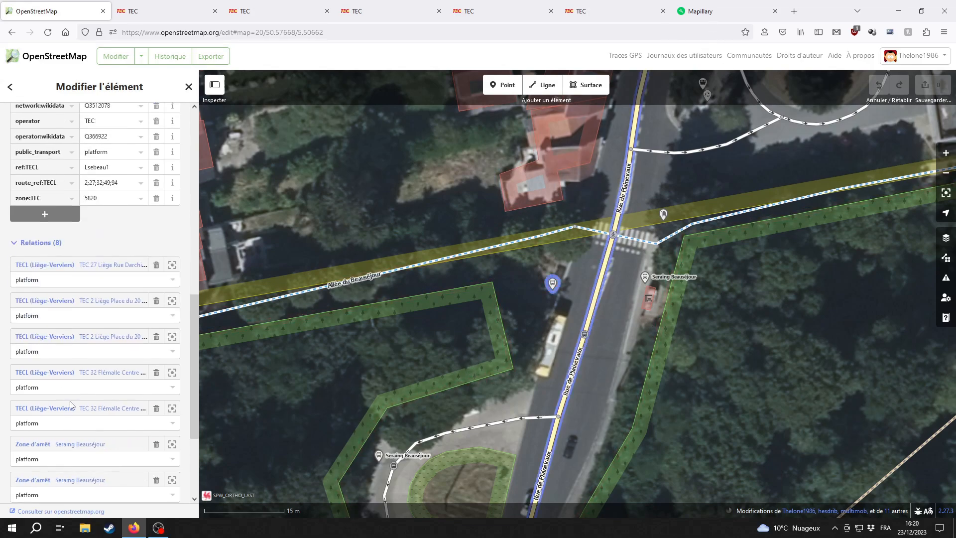
{"action": "scroll", "coordinate": [116, 428], "scroll_direction": "down", "scroll_amount": 2}
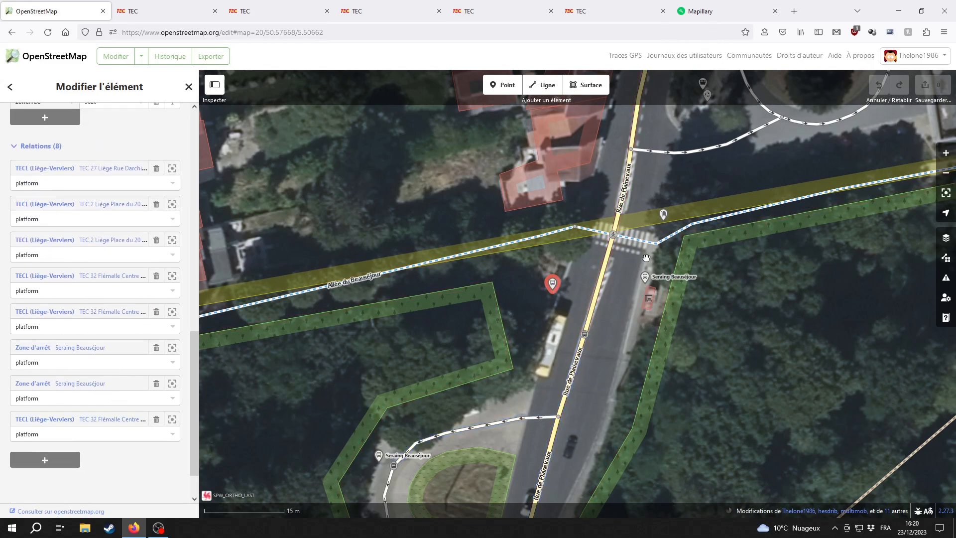
{"action": "left_click", "coordinate": [655, 178]}
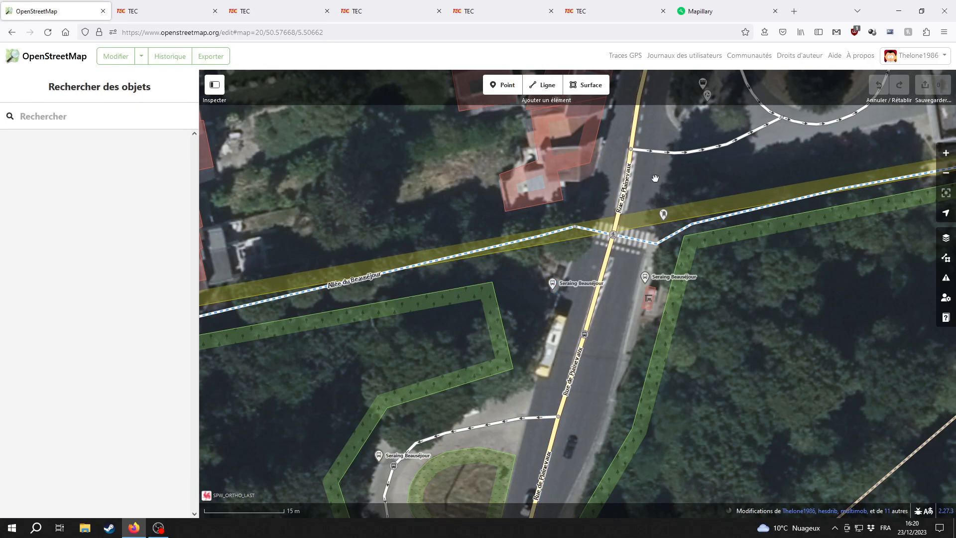
- Switch to Mapillary and locate the photo coverage around the Rue de Plainevaux bus stops in Seraing
{"action": "left_click", "coordinate": [702, 11]}
{"action": "left_click", "coordinate": [735, 59]}
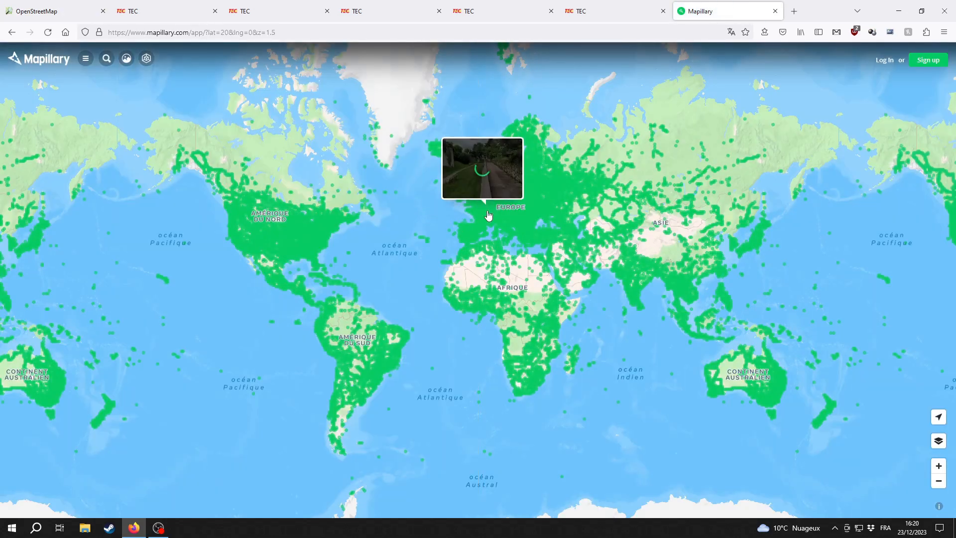
{"action": "scroll", "coordinate": [488, 215], "scroll_direction": "up", "scroll_amount": 5}
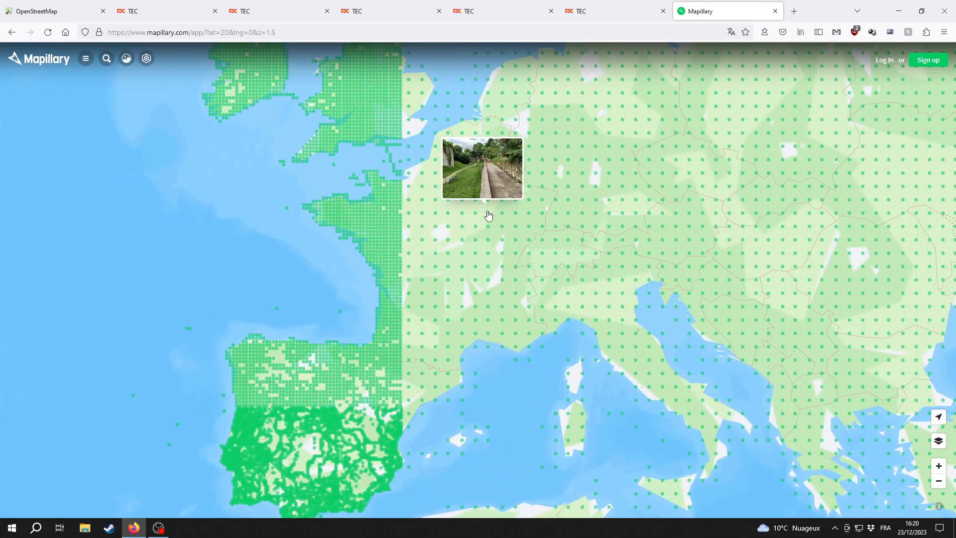
{"action": "left_click_drag", "start_coordinate": [504, 185], "coordinate": [495, 293]}
{"action": "scroll", "coordinate": [467, 307], "scroll_direction": "up", "scroll_amount": 4}
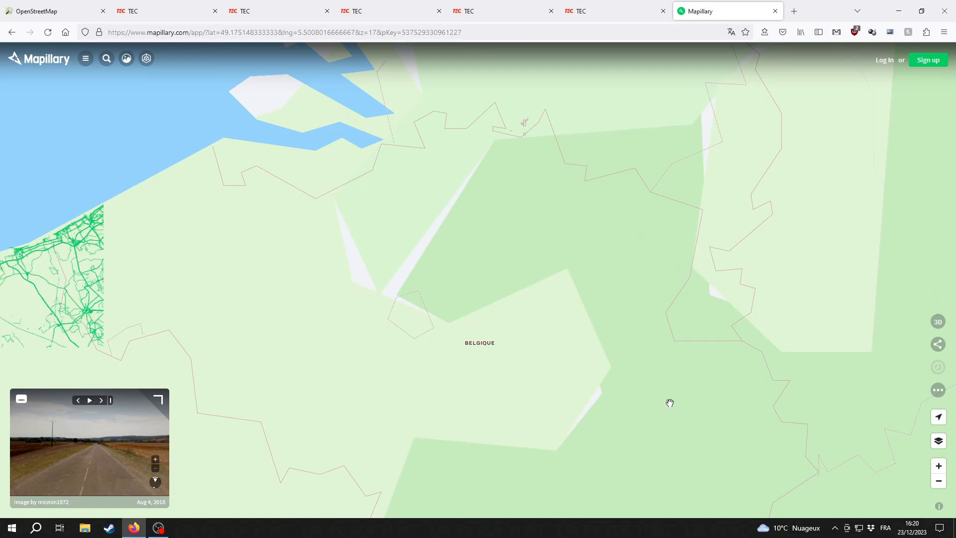
{"action": "scroll", "coordinate": [665, 406], "scroll_direction": "down", "scroll_amount": 5}
{"action": "scroll", "coordinate": [525, 316], "scroll_direction": "up", "scroll_amount": 2}
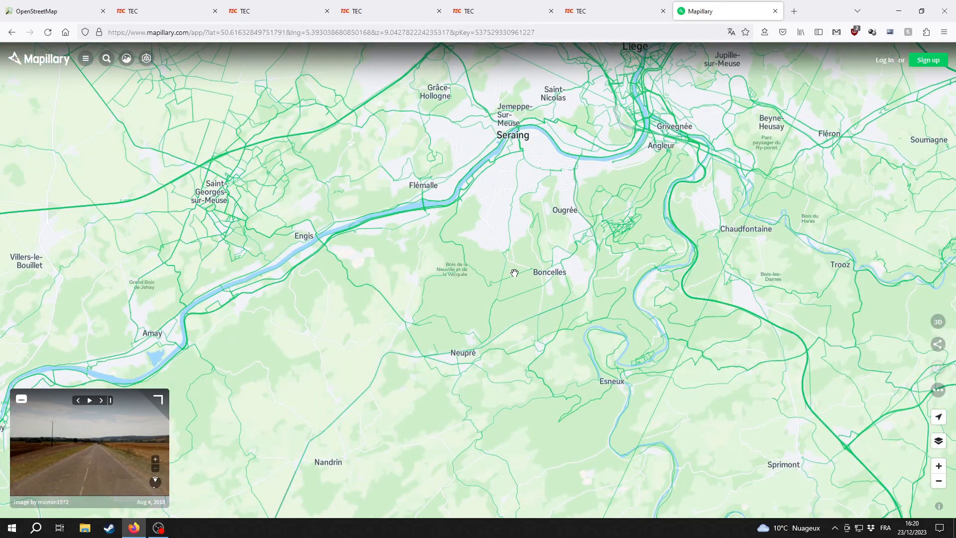
{"action": "scroll", "coordinate": [482, 242], "scroll_direction": "up", "scroll_amount": 5}
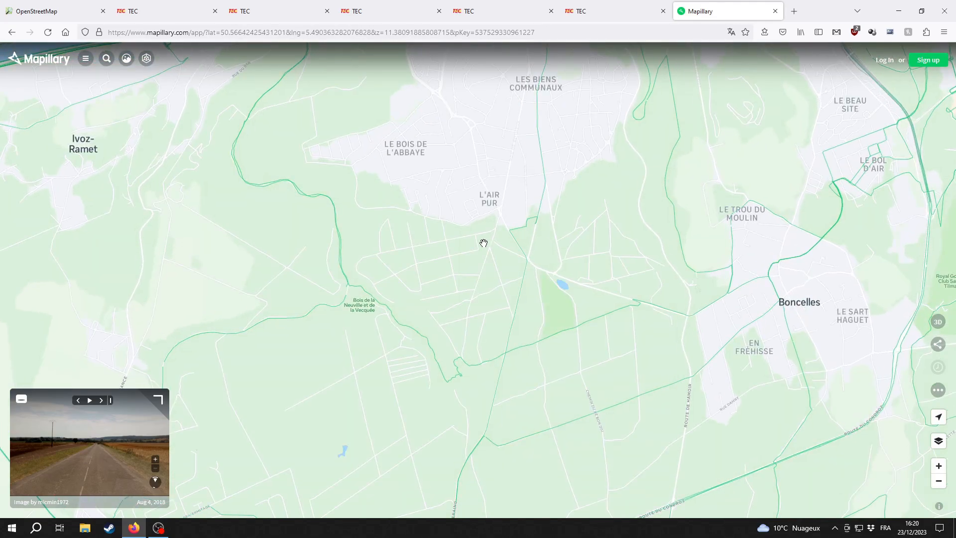
{"action": "left_click_drag", "start_coordinate": [499, 249], "coordinate": [467, 314]}
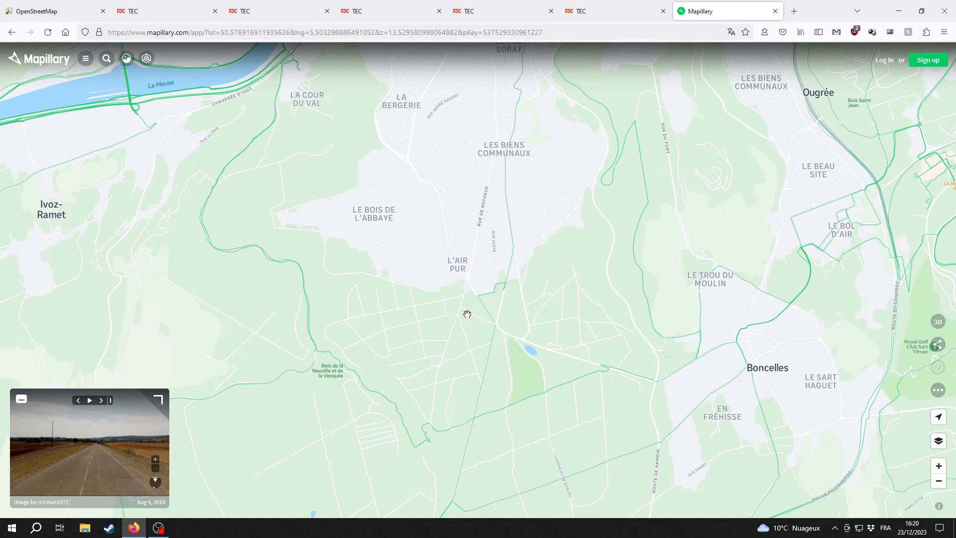
{"action": "scroll", "coordinate": [518, 267], "scroll_direction": "up", "scroll_amount": 10}
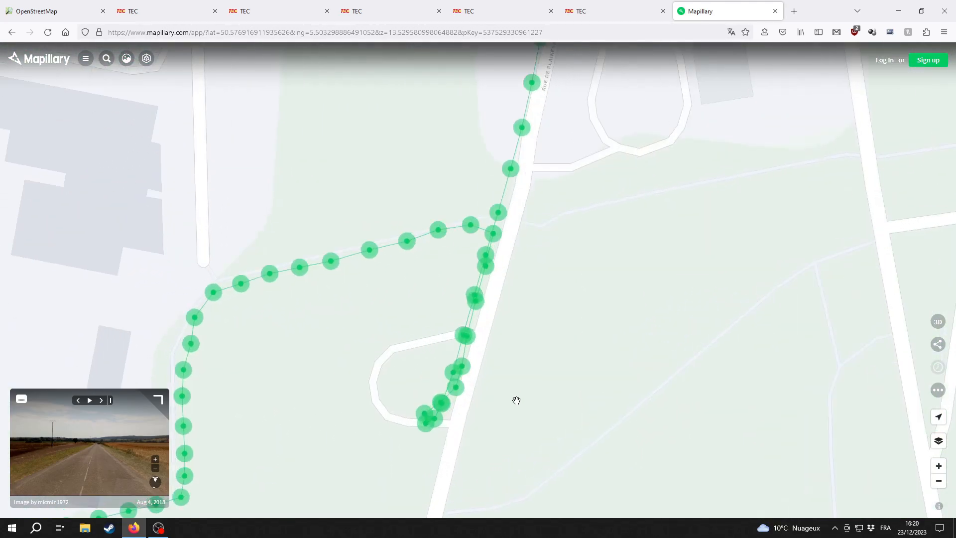
{"action": "scroll", "coordinate": [561, 307], "scroll_direction": "down", "scroll_amount": 3}
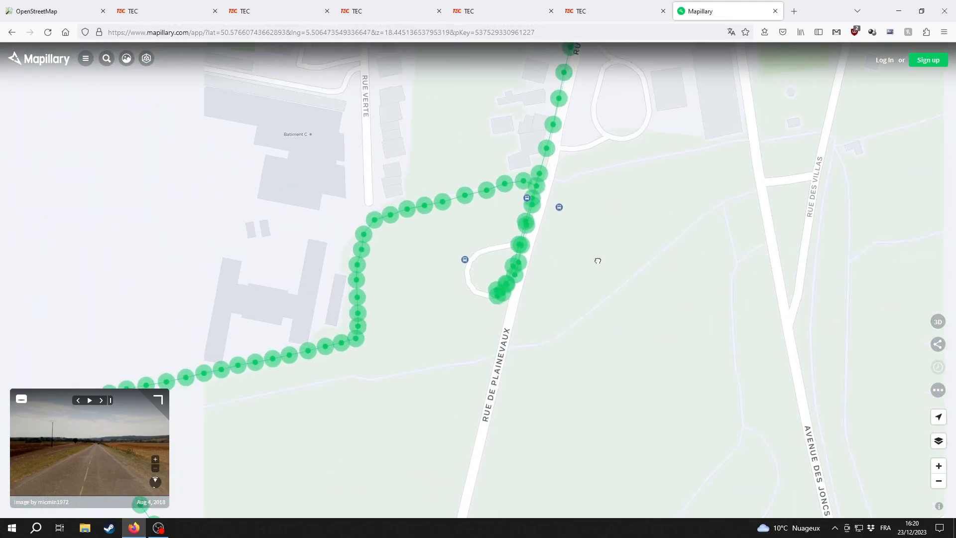
{"action": "scroll", "coordinate": [493, 289], "scroll_direction": "up", "scroll_amount": 3}
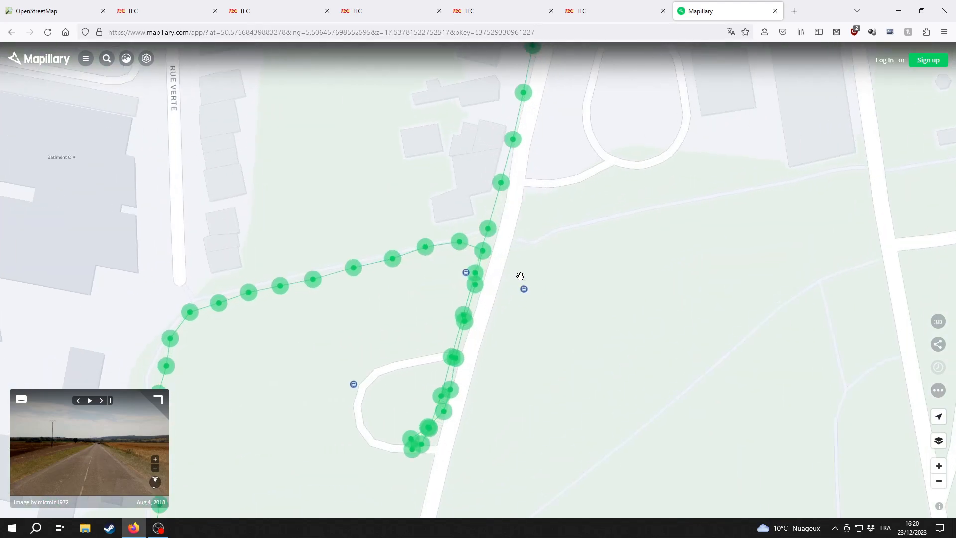
- Open the street-level photos beside the west-side bus stop and look around its pole and shelter
{"action": "left_click", "coordinate": [473, 273]}
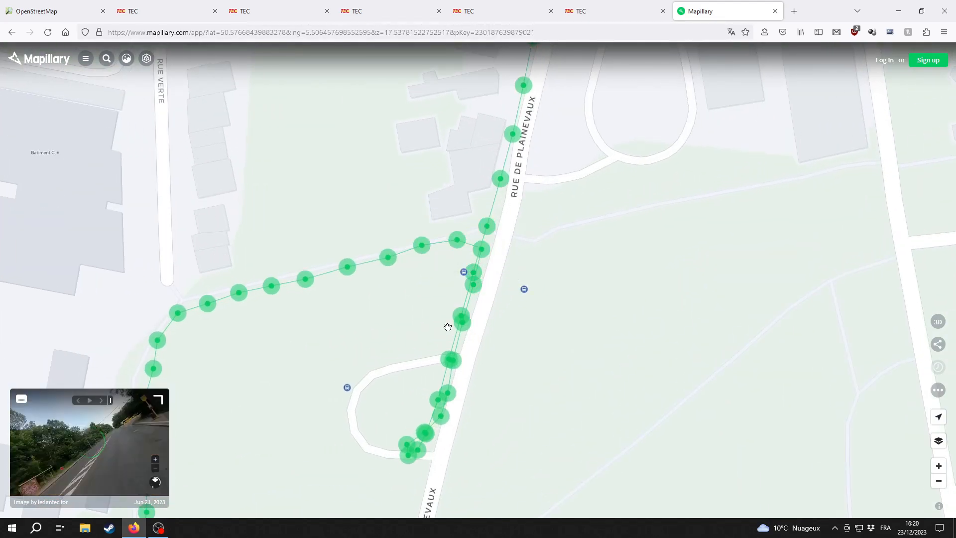
{"action": "left_click", "coordinate": [164, 405]}
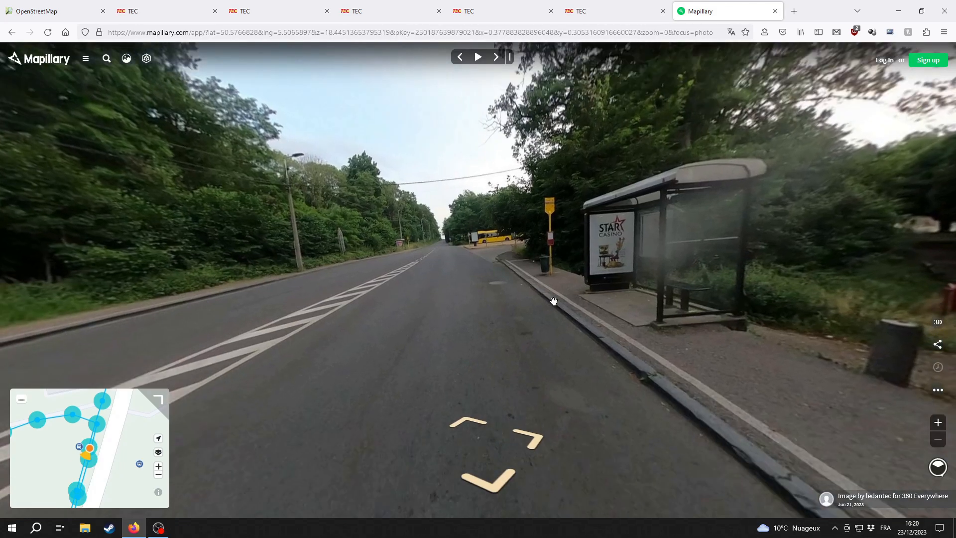
{"action": "left_click_drag", "start_coordinate": [554, 302], "coordinate": [445, 316]}
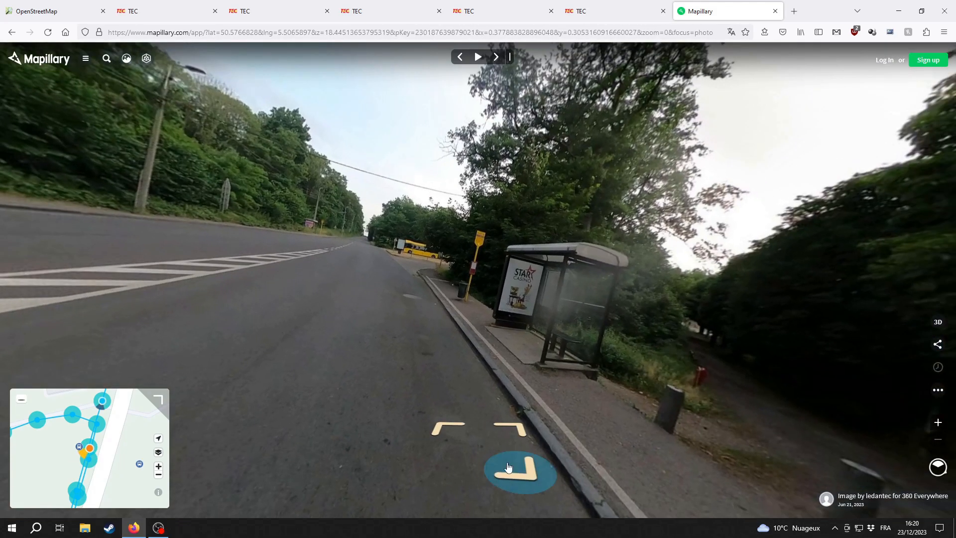
{"action": "left_click", "coordinate": [458, 429]}
{"action": "left_click_drag", "start_coordinate": [592, 352], "coordinate": [423, 303]}
{"action": "left_click", "coordinate": [440, 441]}
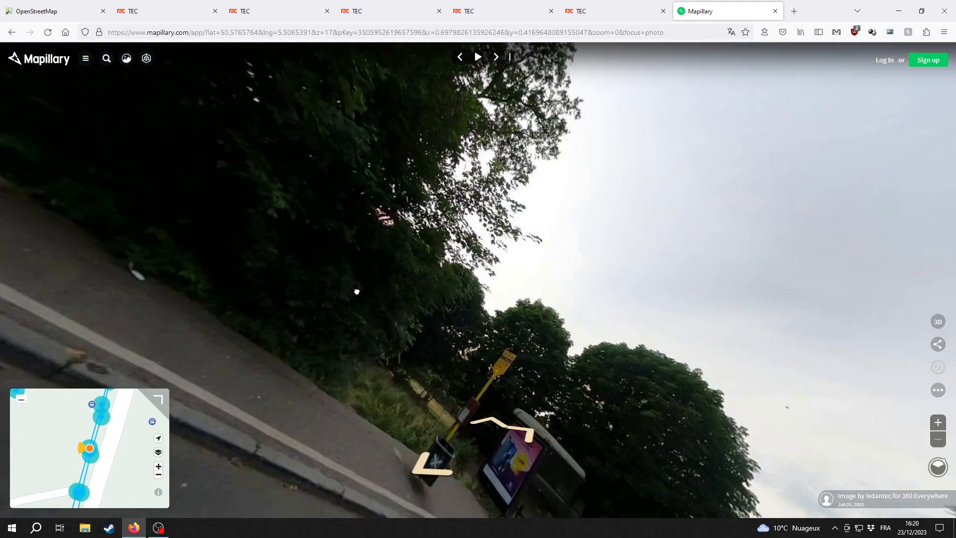
{"action": "left_click_drag", "start_coordinate": [356, 291], "coordinate": [523, 234]}
{"action": "left_click_drag", "start_coordinate": [378, 322], "coordinate": [418, 328]}
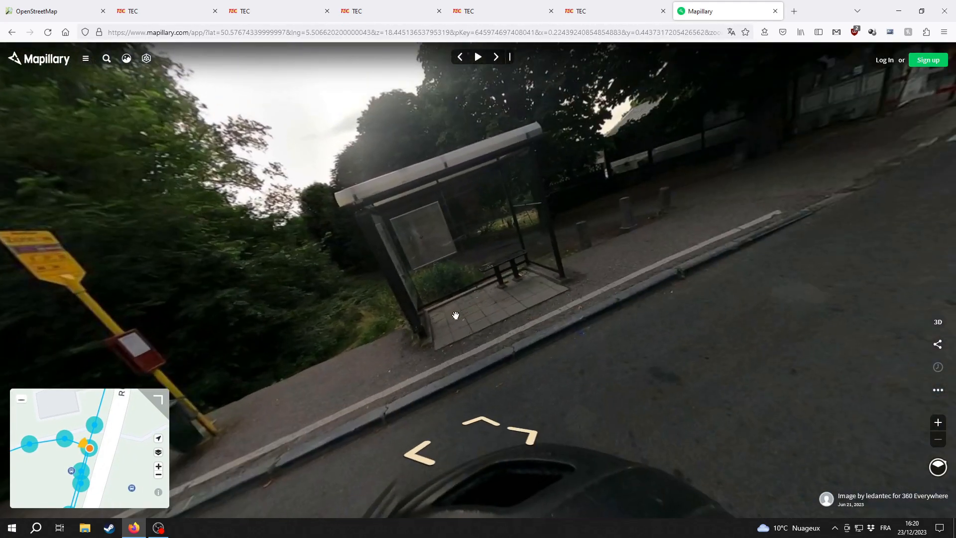
- Switch back to OpenStreetMap and set Abri to Oui for the west-side Seraing Beauséjour bus stop
{"action": "left_click", "coordinate": [77, 6]}
{"action": "left_click", "coordinate": [553, 283]}
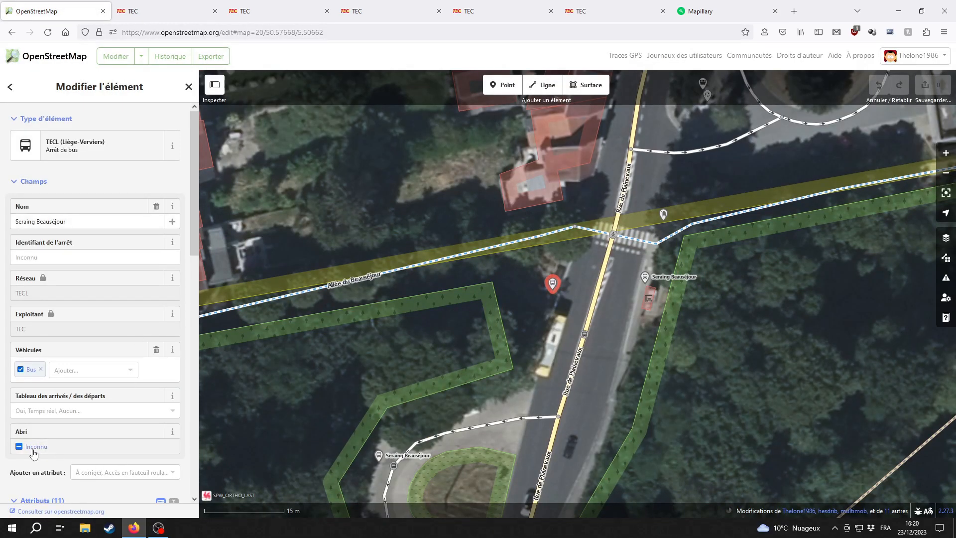
{"action": "left_click", "coordinate": [20, 447]}
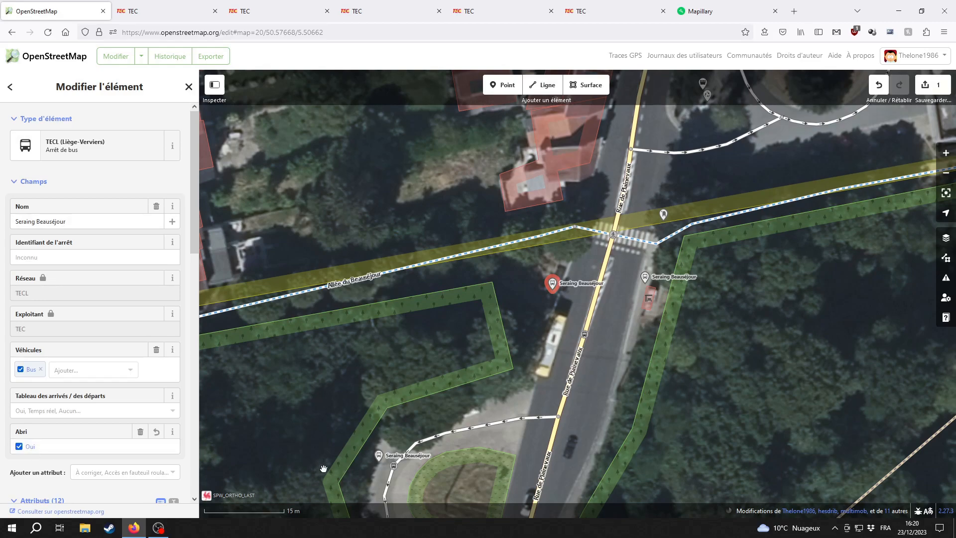
- Check the west-side stop's bench and bin in the Mapillary photo, returning to the OpenStreetMap editor when done
{"action": "left_click", "coordinate": [677, 17]}
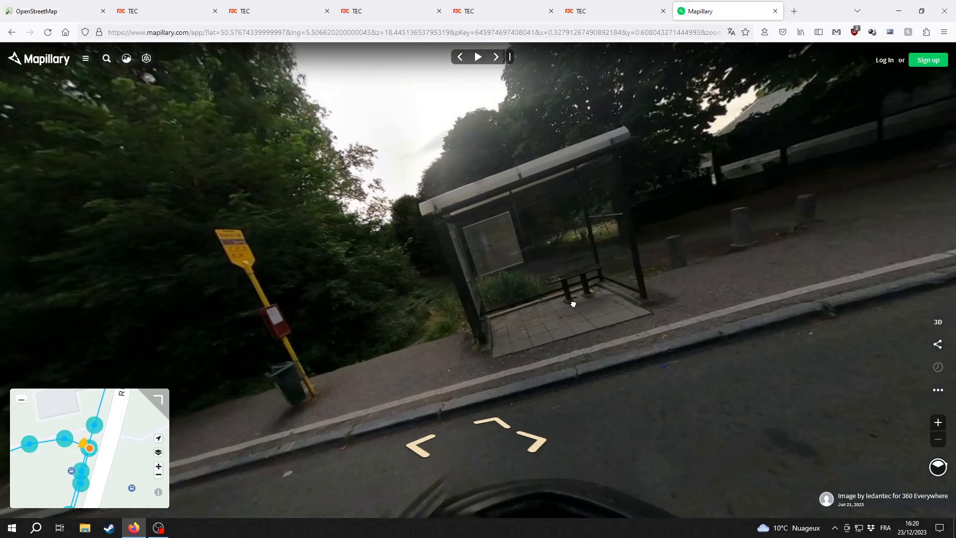
{"action": "left_click_drag", "start_coordinate": [457, 305], "coordinate": [662, 303]}
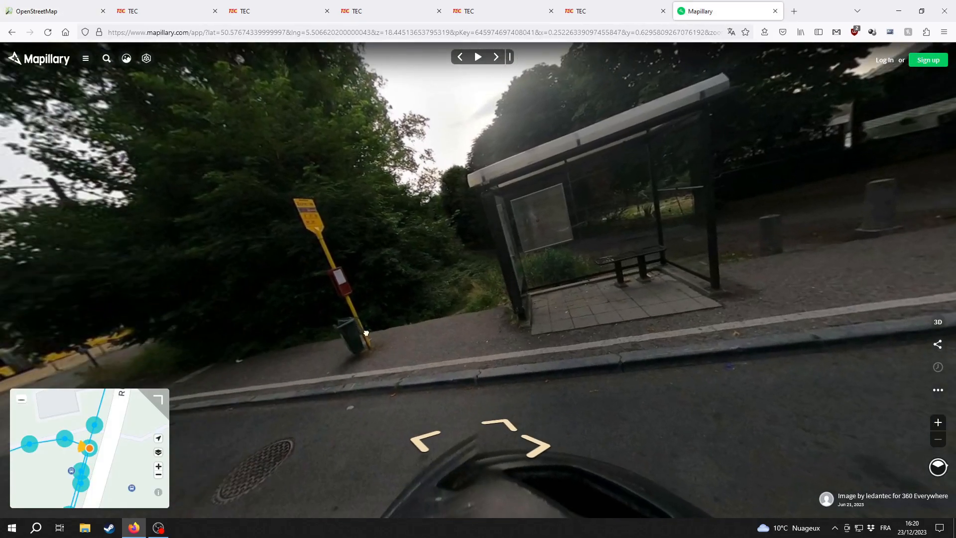
{"action": "left_click_drag", "start_coordinate": [336, 341], "coordinate": [425, 322]}
{"action": "left_click", "coordinate": [46, 8]}
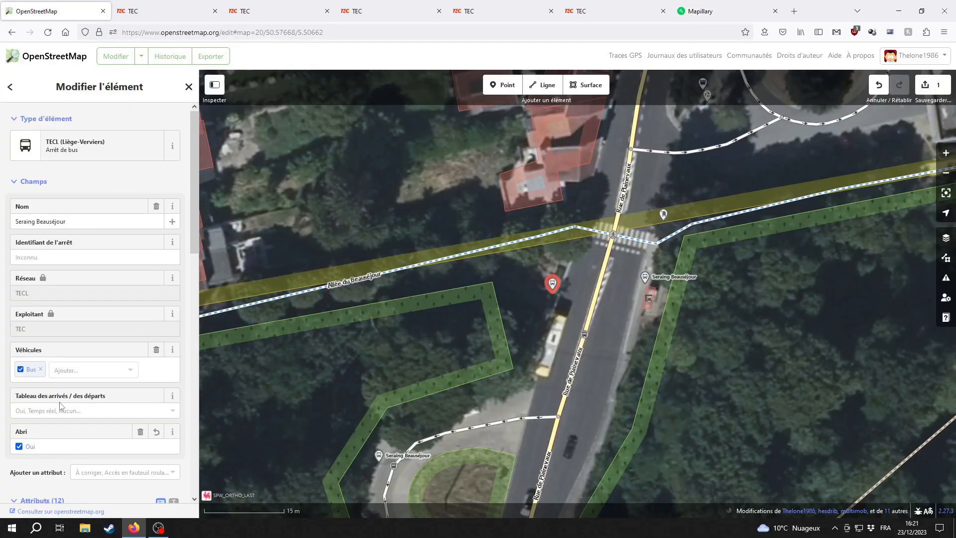
- Add the Banc and Poubelle attributes to the west-side Seraing Beauséjour bus stop, setting both to Oui
{"action": "scroll", "coordinate": [100, 403], "scroll_direction": "down", "scroll_amount": 2}
{"action": "left_click", "coordinate": [124, 377]}
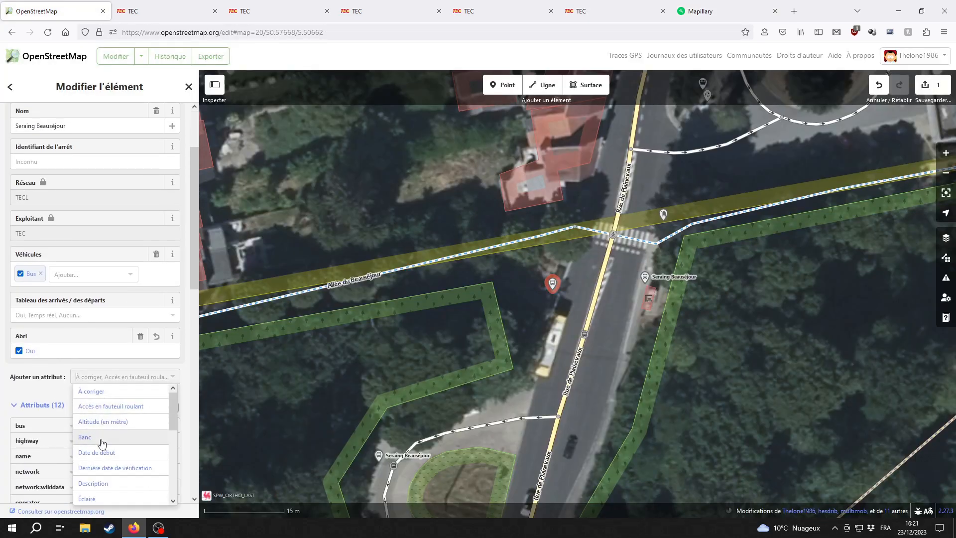
{"action": "left_click", "coordinate": [92, 438]}
{"action": "left_click", "coordinate": [105, 413]}
{"action": "scroll", "coordinate": [110, 464], "scroll_direction": "down", "scroll_amount": 3}
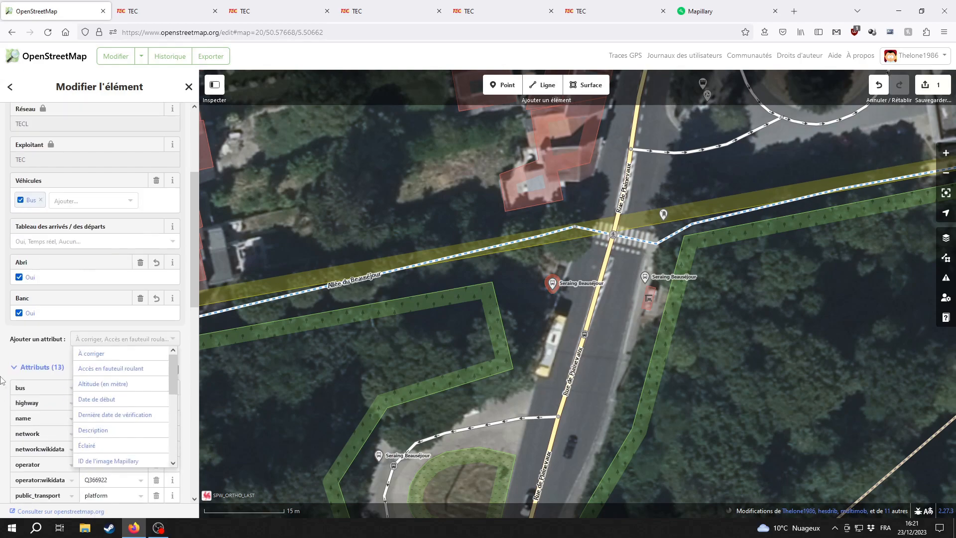
{"action": "scroll", "coordinate": [131, 367], "scroll_direction": "down", "scroll_amount": 2}
{"action": "left_click", "coordinate": [130, 373]}
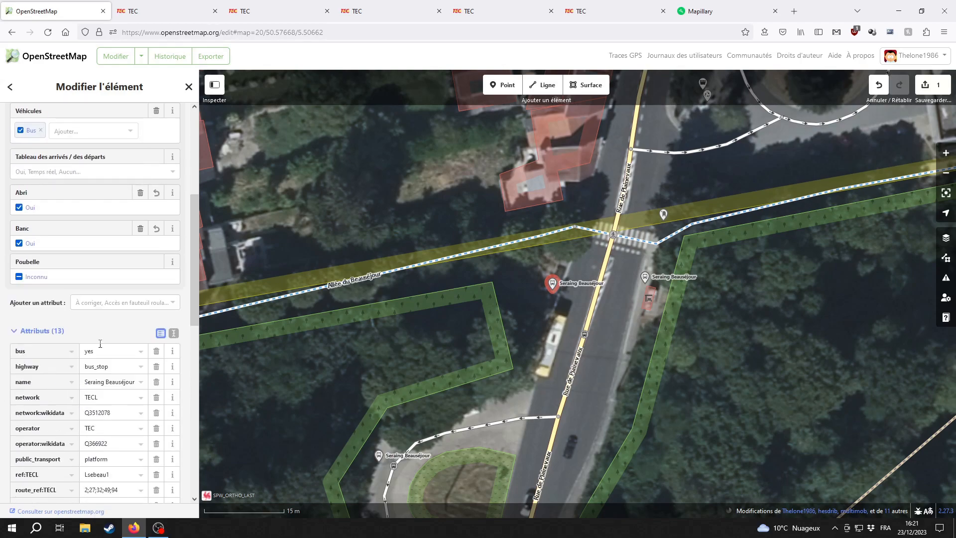
{"action": "left_click", "coordinate": [598, 315]}
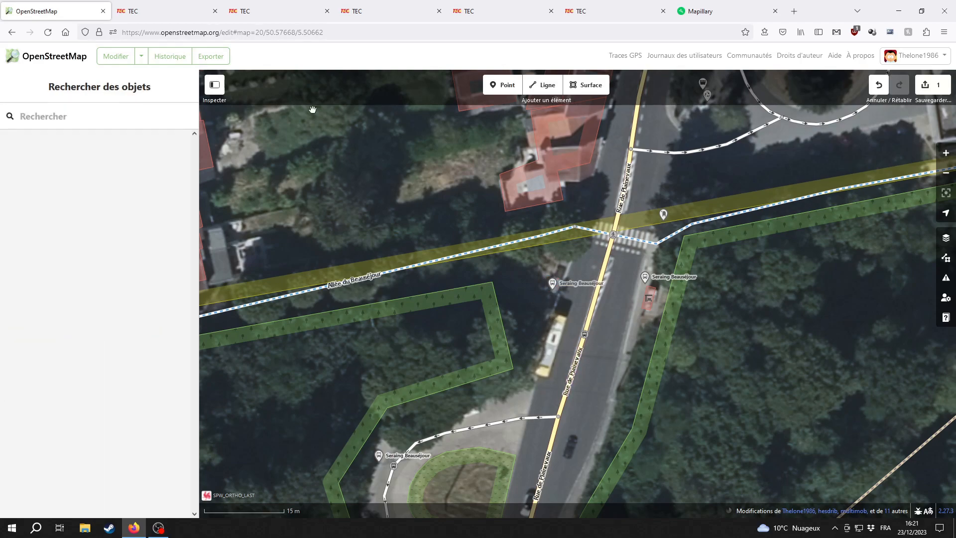
- Switch to Mapillary and examine the line numbers on the west-side stop's yellow pole sign
{"action": "left_click", "coordinate": [697, 11]}
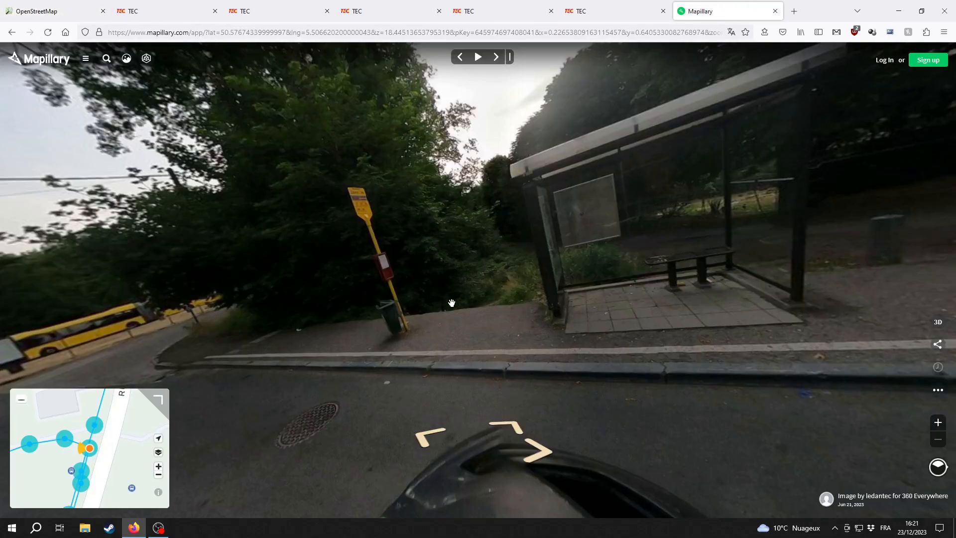
{"action": "left_click_drag", "start_coordinate": [438, 300], "coordinate": [572, 322]}
{"action": "scroll", "coordinate": [509, 204], "scroll_direction": "up", "scroll_amount": 3}
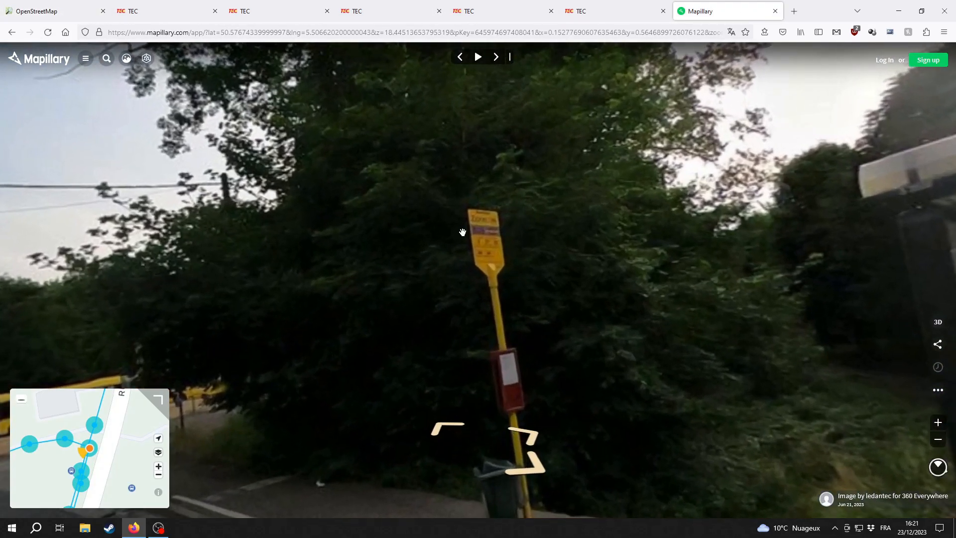
{"action": "scroll", "coordinate": [521, 264], "scroll_direction": "up", "scroll_amount": 2}
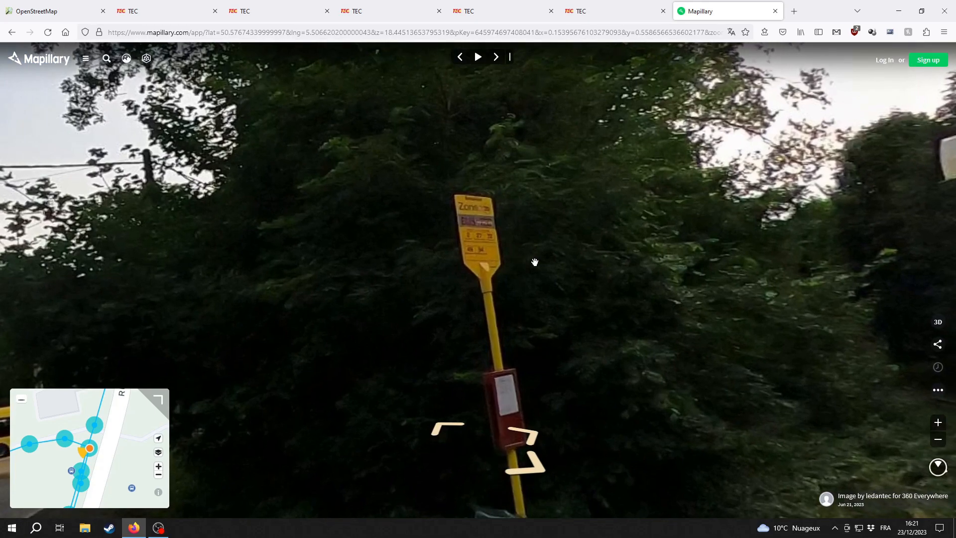
{"action": "left_click_drag", "start_coordinate": [489, 249], "coordinate": [486, 277]}
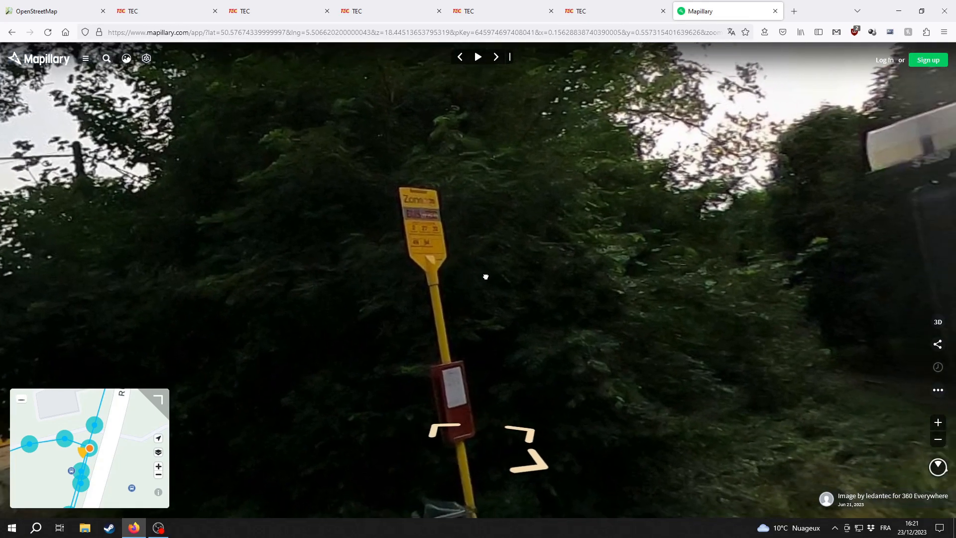
{"action": "scroll", "coordinate": [456, 277], "scroll_direction": "up", "scroll_amount": 5}
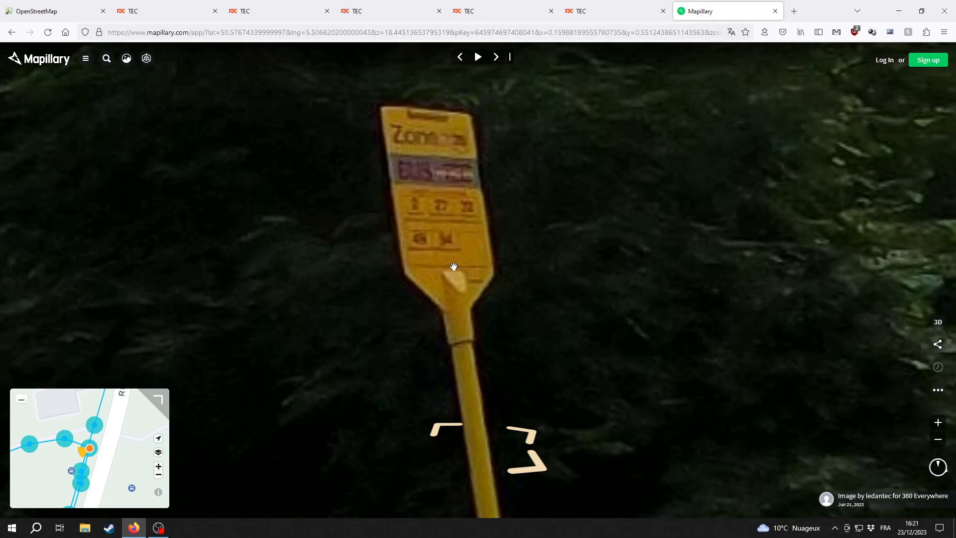
{"action": "left_click_drag", "start_coordinate": [476, 280], "coordinate": [544, 305]}
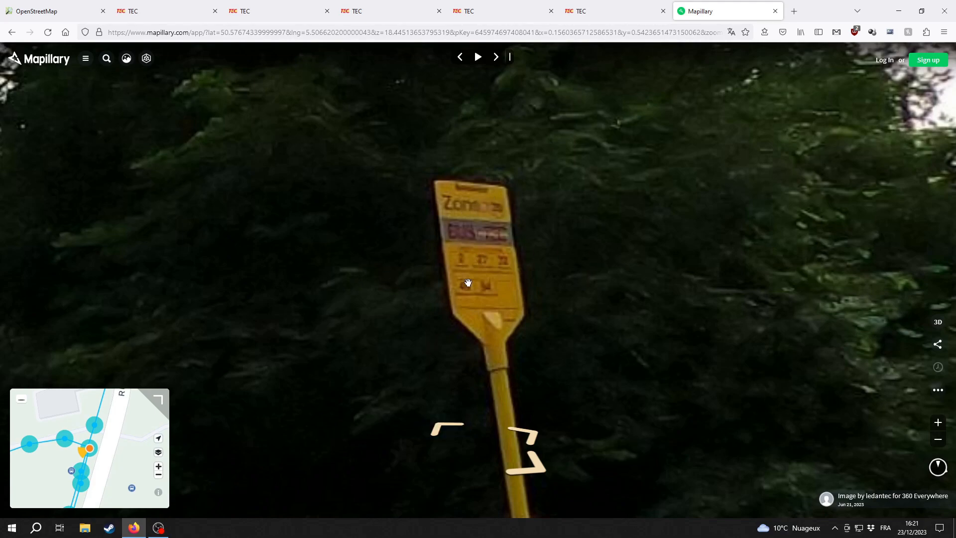
{"action": "scroll", "coordinate": [589, 369], "scroll_direction": "down", "scroll_amount": 3}
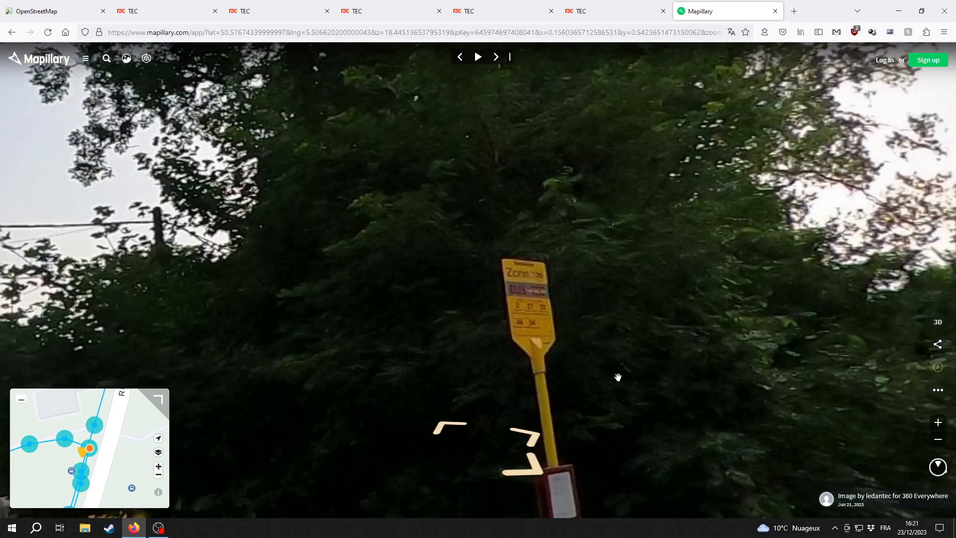
{"action": "left_click_drag", "start_coordinate": [610, 372], "coordinate": [521, 209]}
- Back in OpenStreetMap, compare the west-side stop's route_ref:TECL value with the line numbers on the sign
{"action": "left_click", "coordinate": [24, 3]}
{"action": "left_click", "coordinate": [552, 282]}
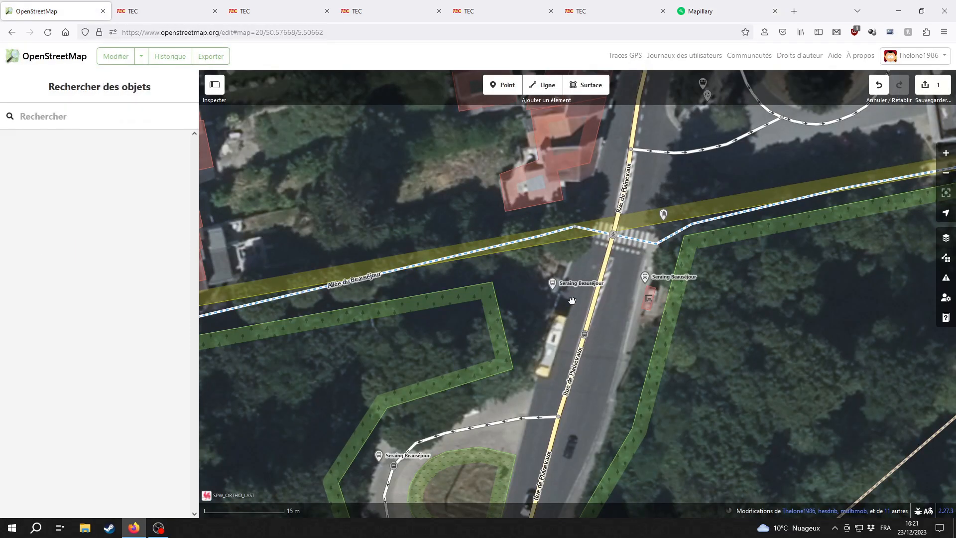
{"action": "scroll", "coordinate": [99, 349], "scroll_direction": "down", "scroll_amount": 10}
{"action": "left_click_drag", "start_coordinate": [120, 336], "coordinate": [46, 334]}
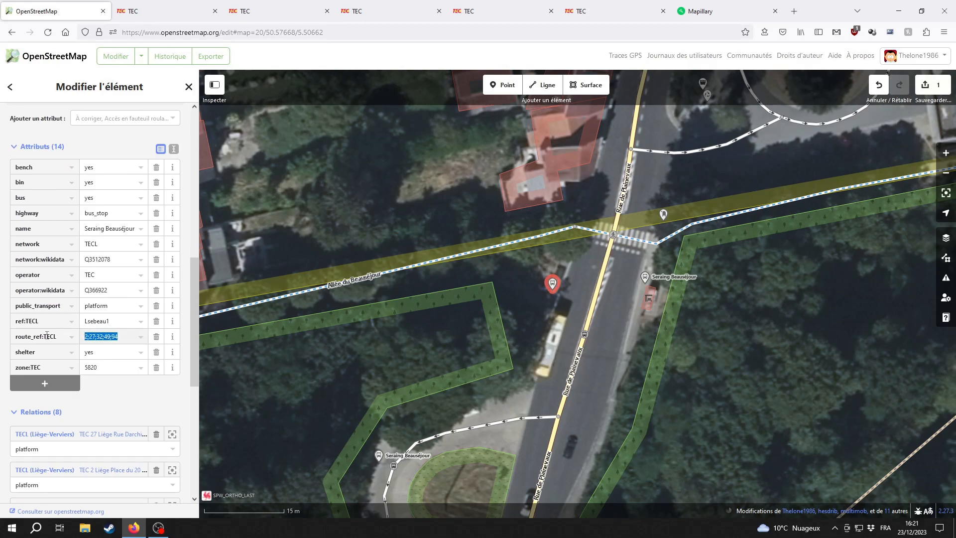
{"action": "left_click", "coordinate": [129, 408]}
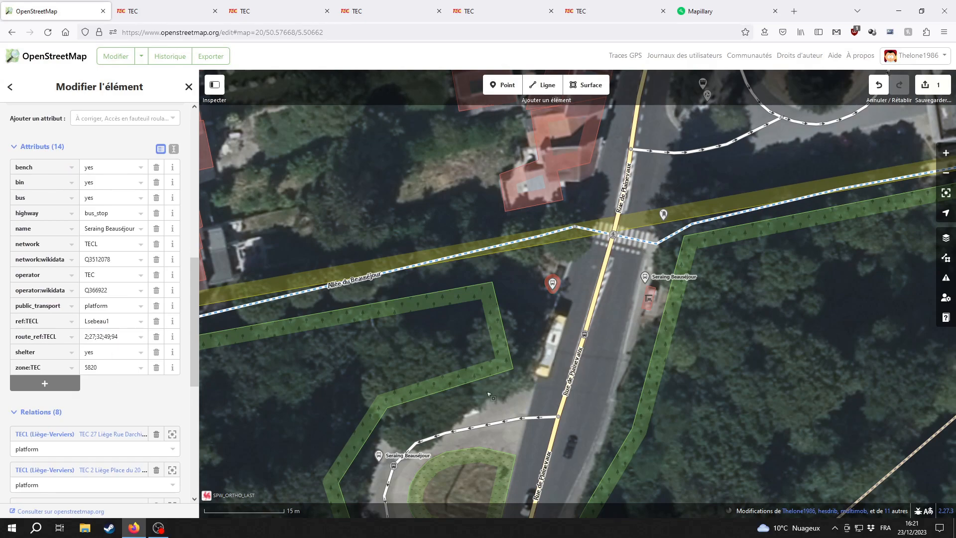
{"action": "left_click", "coordinate": [548, 350]}
- Open the Seraing Beauséjour stop beside the turning loop and review its attributes and line relations
{"action": "left_click_drag", "start_coordinate": [548, 350], "coordinate": [588, 241]}
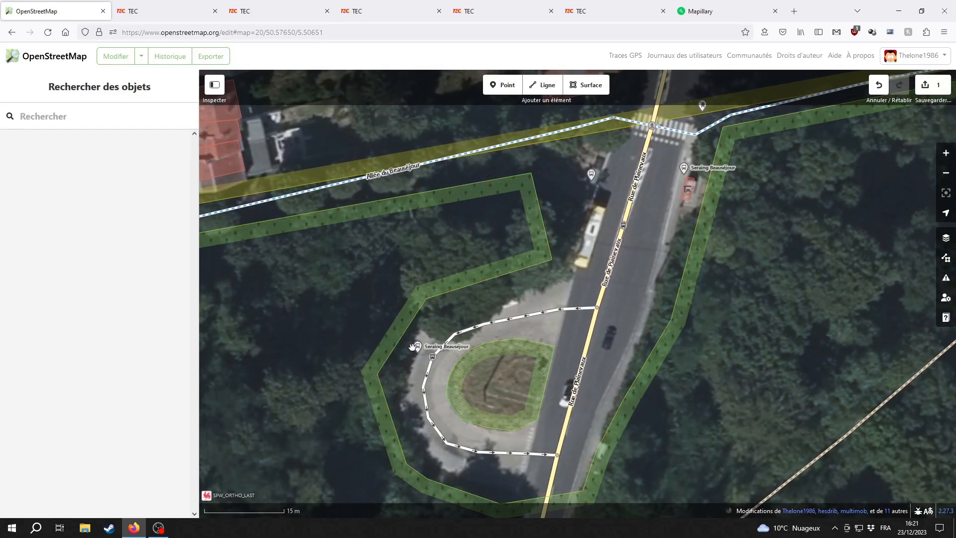
{"action": "left_click", "coordinate": [417, 346]}
{"action": "left_click", "coordinate": [420, 349]}
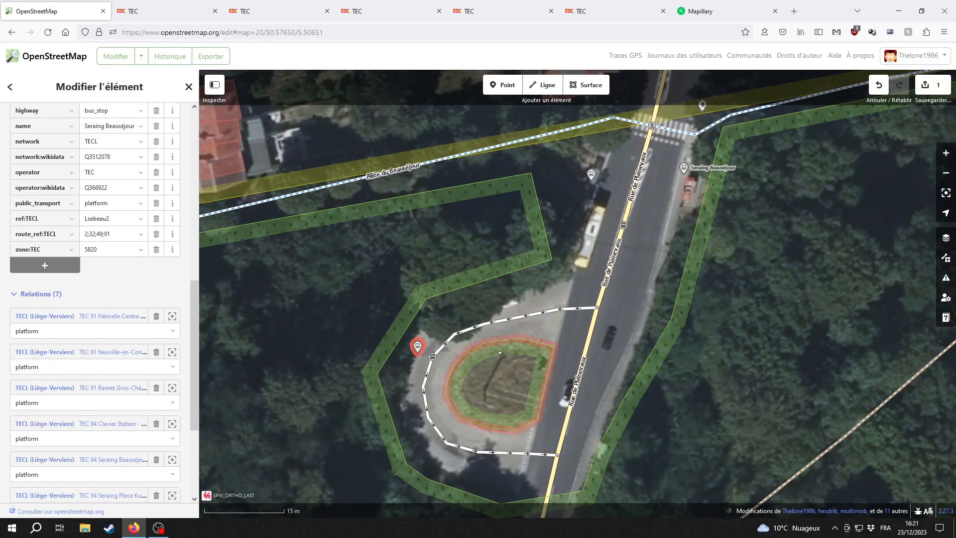
{"action": "scroll", "coordinate": [68, 395], "scroll_direction": "down", "scroll_amount": 3}
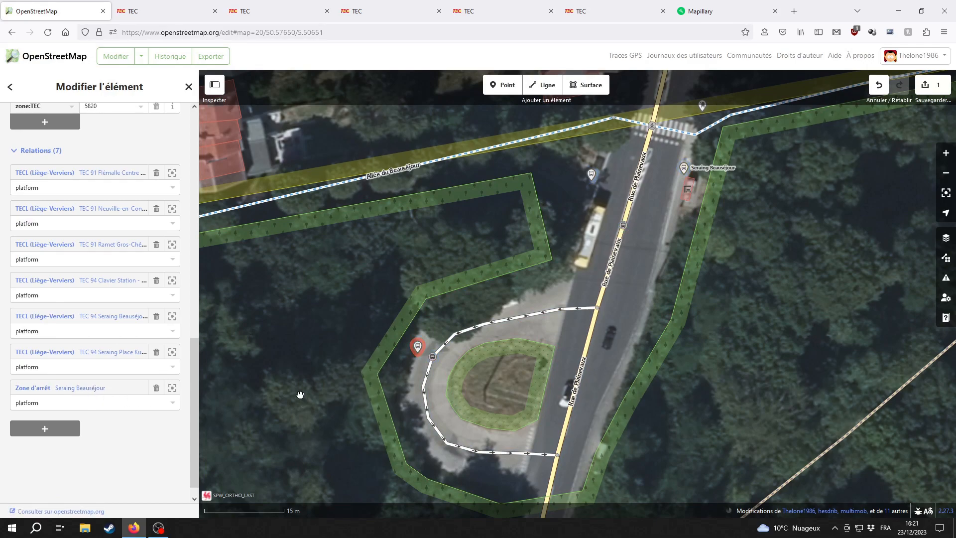
{"action": "scroll", "coordinate": [124, 225], "scroll_direction": "up", "scroll_amount": 3}
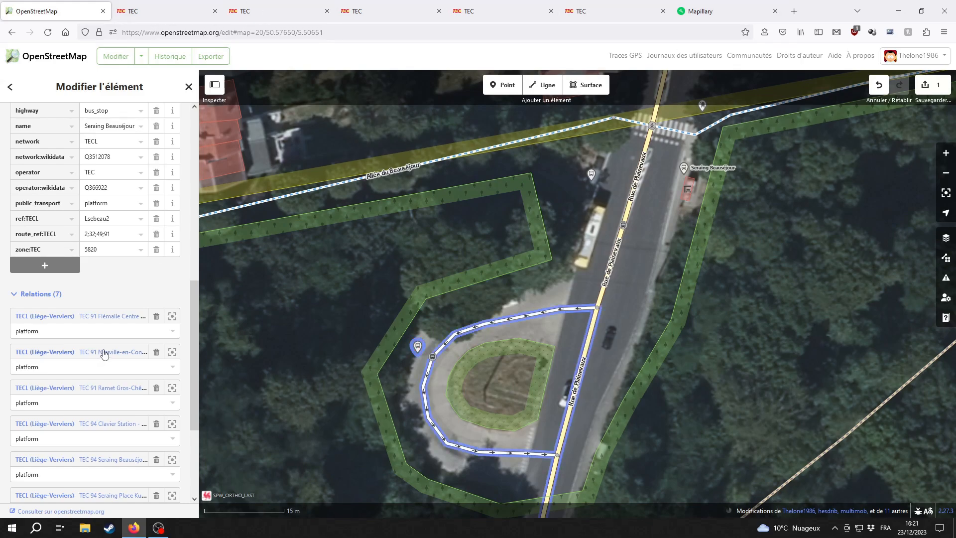
{"action": "scroll", "coordinate": [121, 379], "scroll_direction": "up", "scroll_amount": 4}
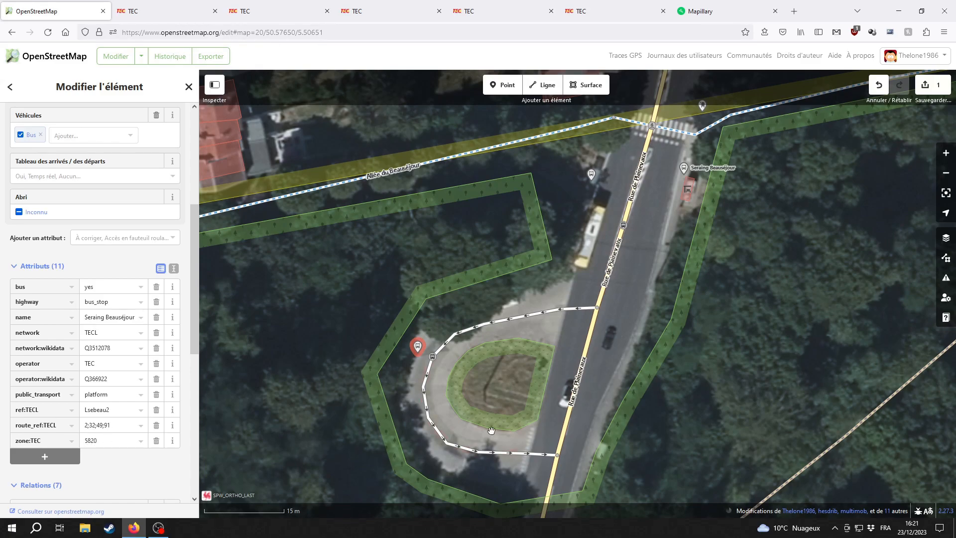
{"action": "left_click", "coordinate": [489, 396]}
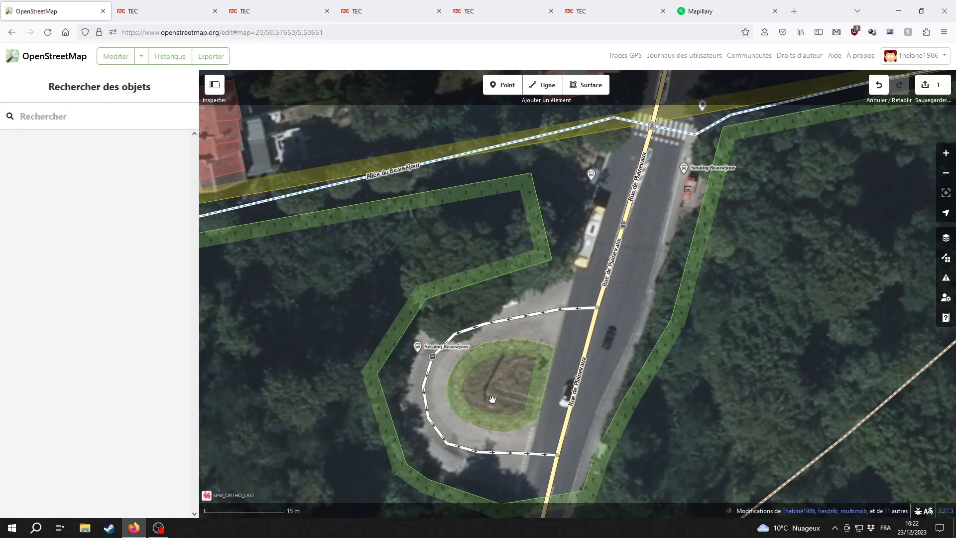
- Set the turning-loop stop's route_ref:TECL to 91
{"action": "left_click", "coordinate": [417, 345]}
{"action": "scroll", "coordinate": [66, 372], "scroll_direction": "down", "scroll_amount": 3}
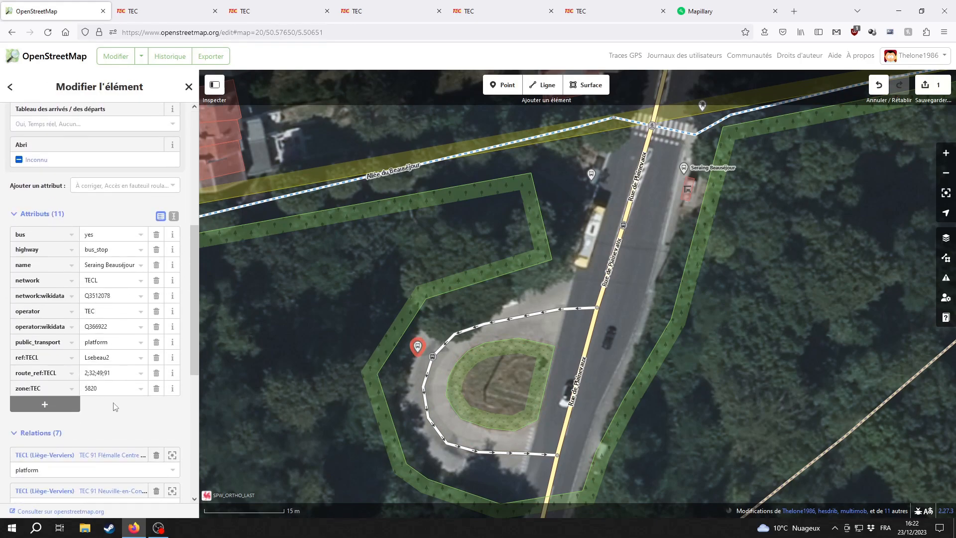
{"action": "left_click_drag", "start_coordinate": [105, 372], "coordinate": [77, 373]}
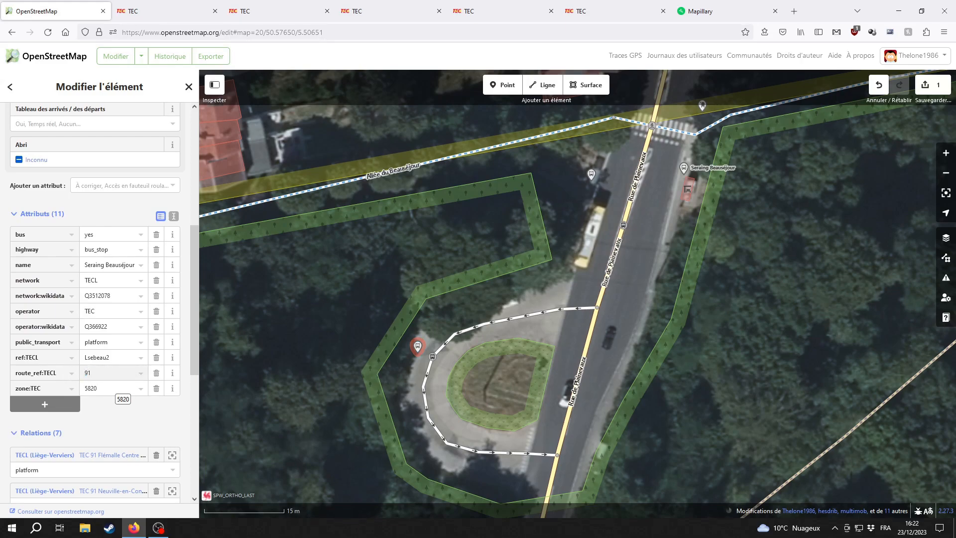
{"action": "left_click", "coordinate": [298, 428]}
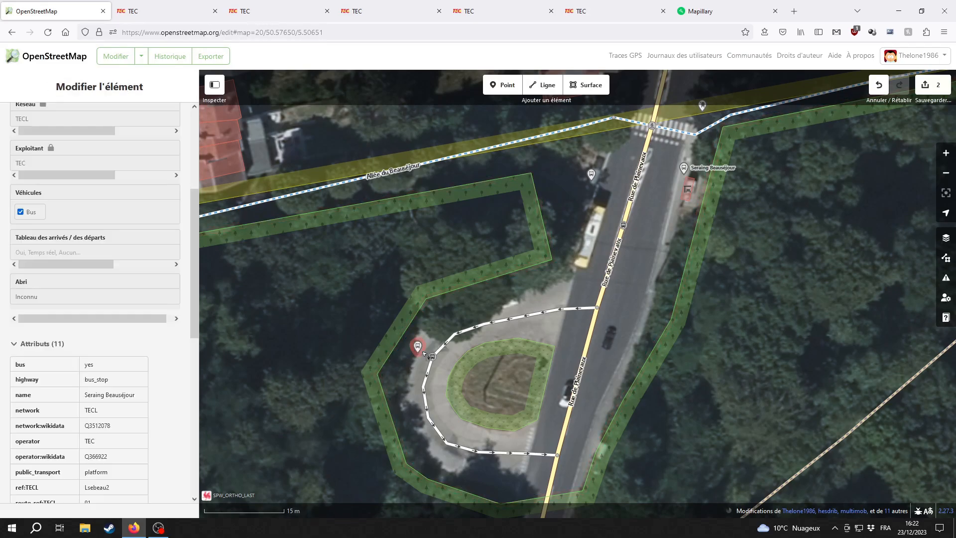
- Change the map background to Imagerie numérique PICC SPW(allonie) and inspect the shelter outline on the east side of Rue de Plainevaux
{"action": "left_click", "coordinate": [945, 238]}
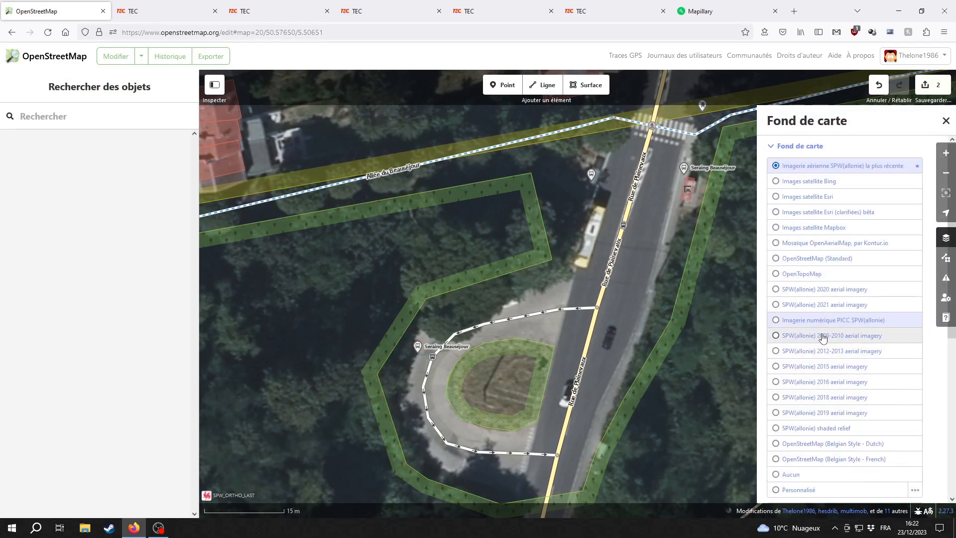
{"action": "left_click", "coordinate": [839, 320]}
{"action": "left_click_drag", "start_coordinate": [604, 387], "coordinate": [591, 324]}
{"action": "left_click", "coordinate": [596, 425]}
{"action": "scroll", "coordinate": [596, 426], "scroll_direction": "up", "scroll_amount": 5}
{"action": "scroll", "coordinate": [592, 388], "scroll_direction": "up", "scroll_amount": 5}
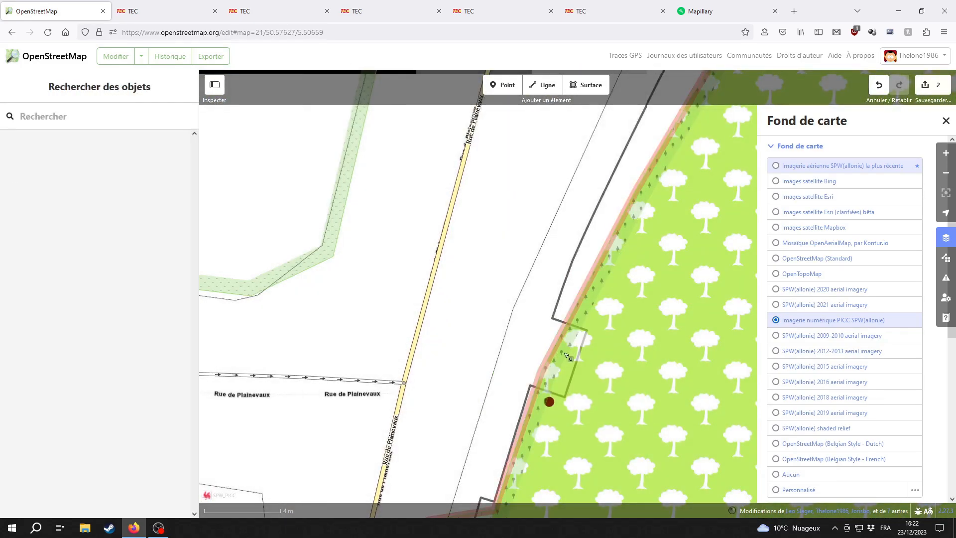
- Move the turning-loop bus stop across Rue de Plainevaux to the shelter outline at the east edge of the road
{"action": "left_click_drag", "start_coordinate": [371, 317], "coordinate": [469, 365]}
{"action": "scroll", "coordinate": [469, 365], "scroll_direction": "down", "scroll_amount": 3}
{"action": "left_click_drag", "start_coordinate": [393, 277], "coordinate": [468, 312]}
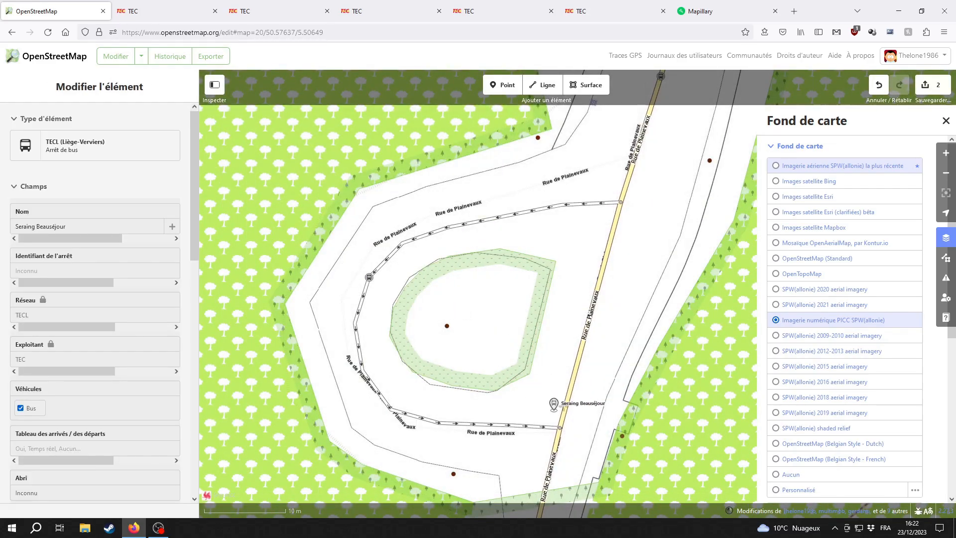
{"action": "left_click", "coordinate": [600, 410]}
{"action": "scroll", "coordinate": [632, 423], "scroll_direction": "up", "scroll_amount": 4}
{"action": "left_click_drag", "start_coordinate": [632, 429], "coordinate": [572, 346]}
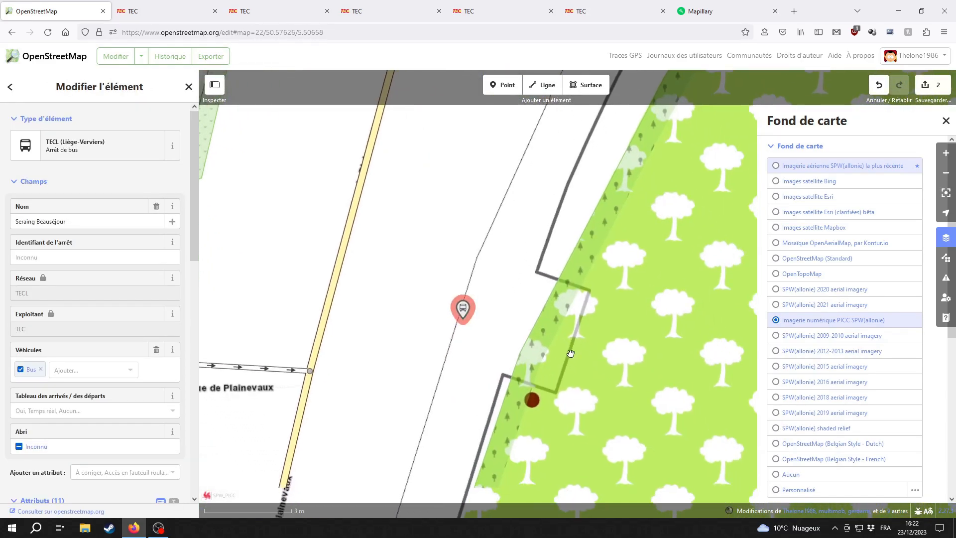
{"action": "key", "text": "Escape"}
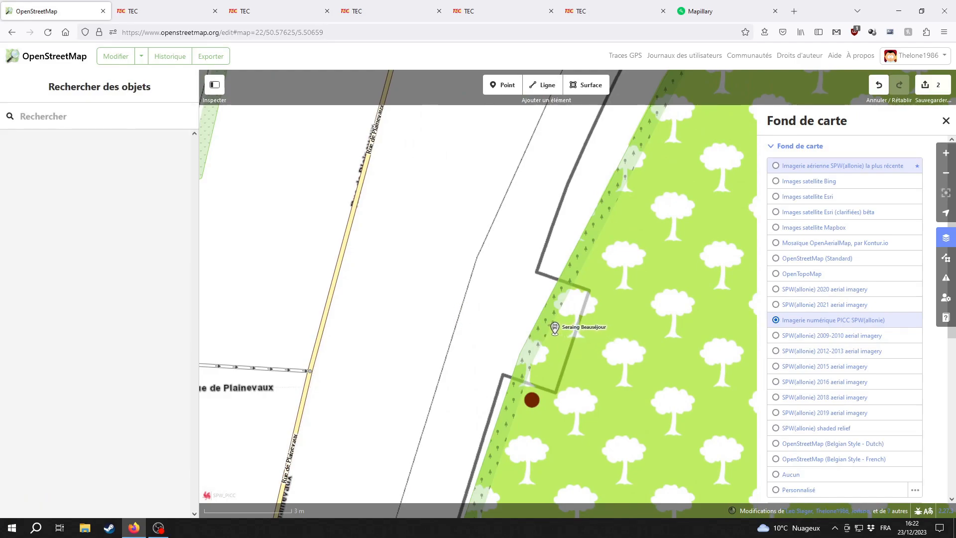
{"action": "left_click", "coordinate": [547, 327]}
{"action": "scroll", "coordinate": [79, 364], "scroll_direction": "down", "scroll_amount": 8}
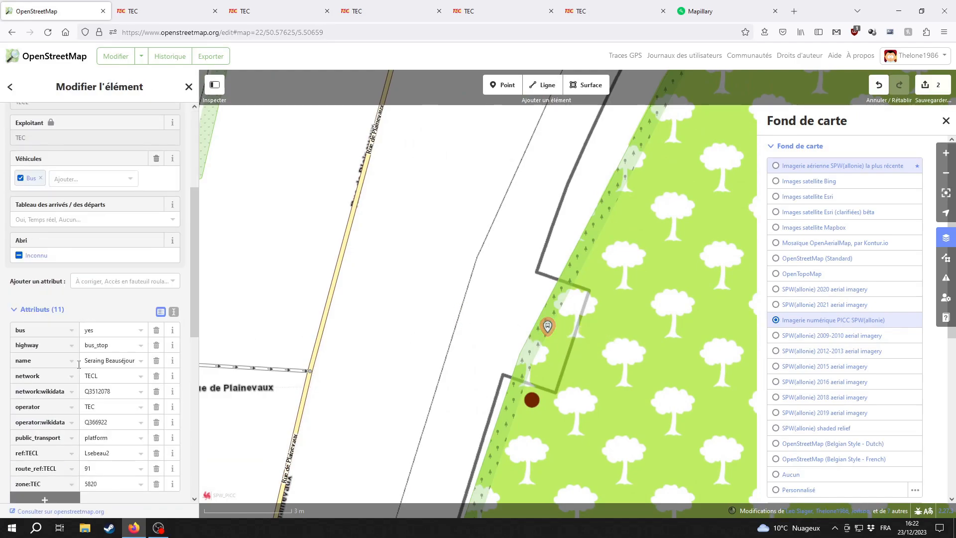
- Switch to Mapillary and advance through the photos along Rue de Plainevaux towards the turning loop and the east-side shelter
{"action": "left_click", "coordinate": [708, 11]}
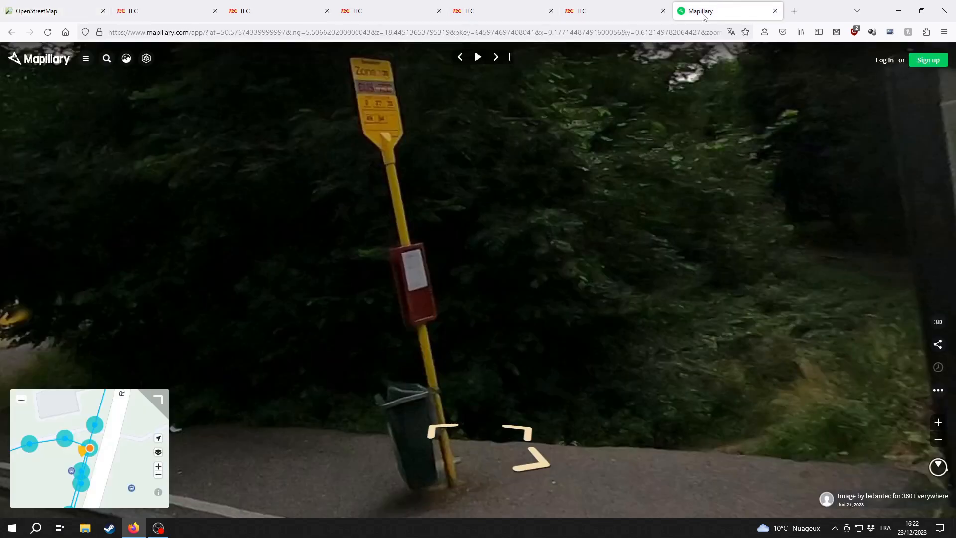
{"action": "scroll", "coordinate": [475, 331], "scroll_direction": "down", "scroll_amount": 5}
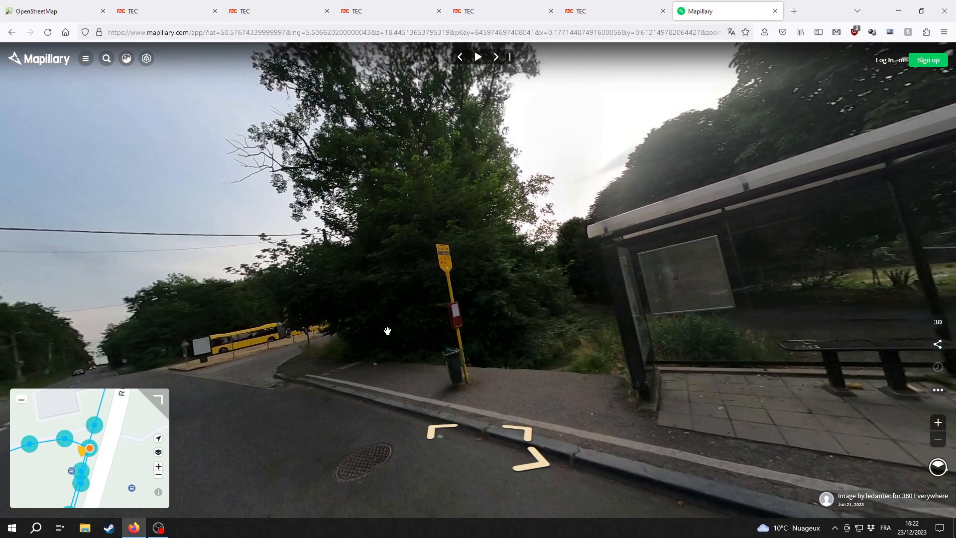
{"action": "left_click_drag", "start_coordinate": [395, 328], "coordinate": [590, 259]}
{"action": "left_click_drag", "start_coordinate": [442, 291], "coordinate": [463, 307]}
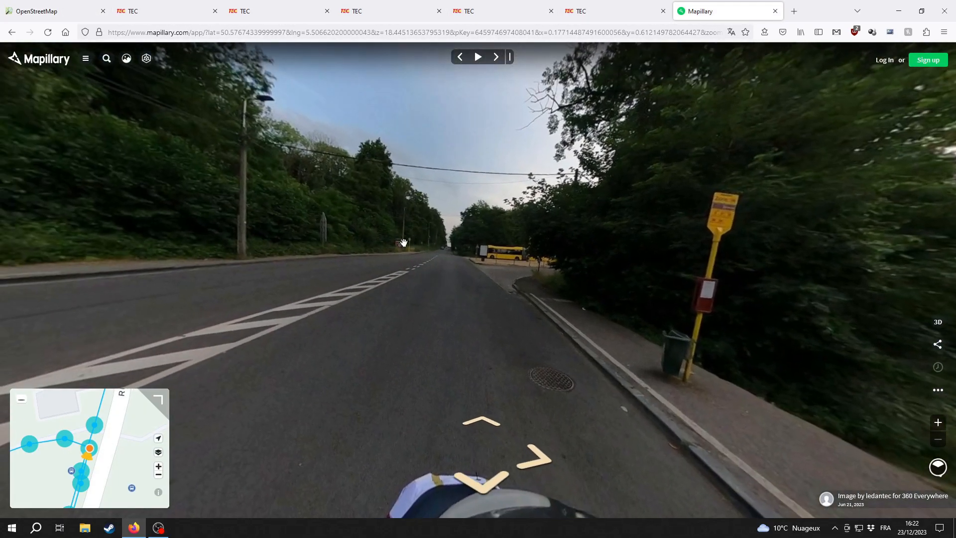
{"action": "left_click", "coordinate": [467, 425]}
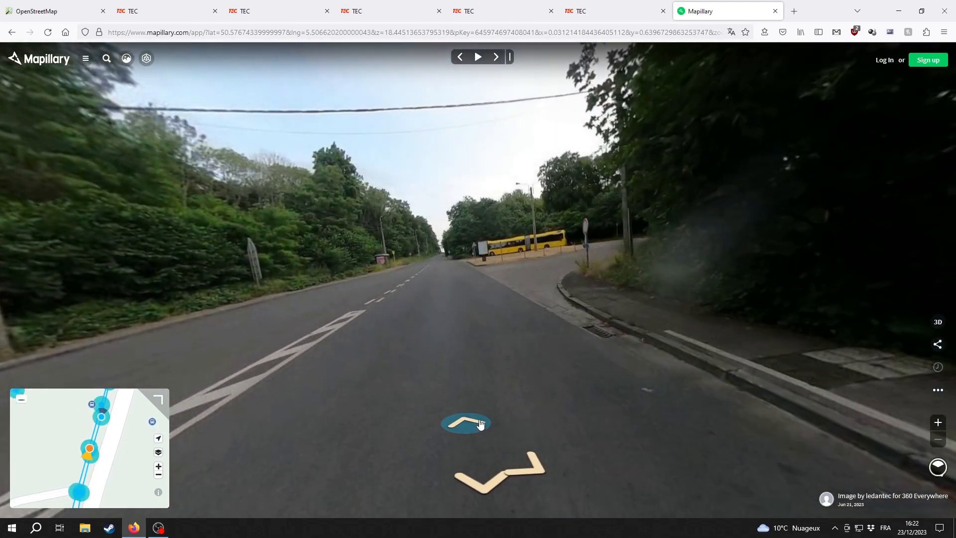
{"action": "left_click", "coordinate": [467, 423]}
{"action": "left_click", "coordinate": [467, 423]}
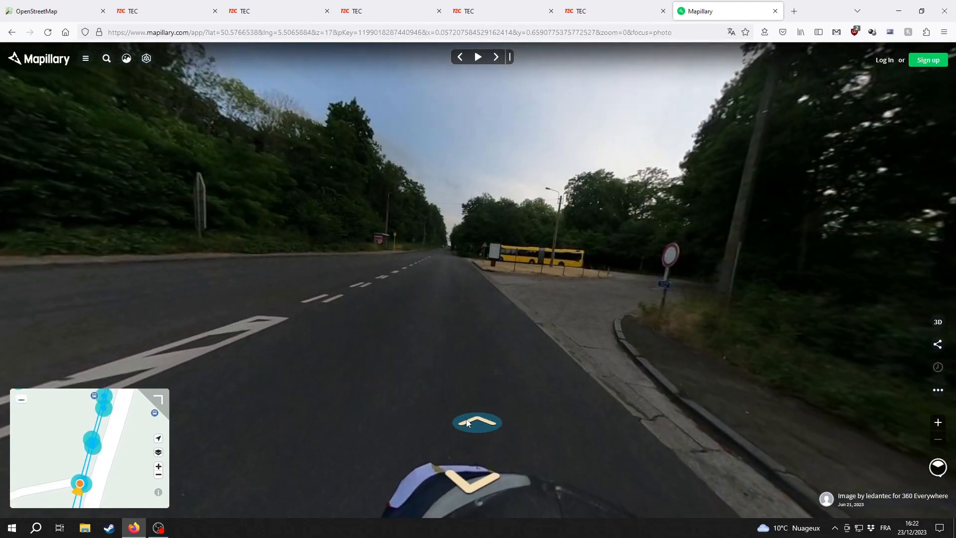
- Switch to OpenStreetMap and review the relocated stop's attributes and its surroundings beside Rue de Plainevaux
{"action": "left_click", "coordinate": [40, 6]}
{"action": "left_click_drag", "start_coordinate": [260, 301], "coordinate": [473, 373]}
{"action": "scroll", "coordinate": [470, 369], "scroll_direction": "down", "scroll_amount": 5}
{"action": "scroll", "coordinate": [470, 369], "scroll_direction": "down", "scroll_amount": 3}
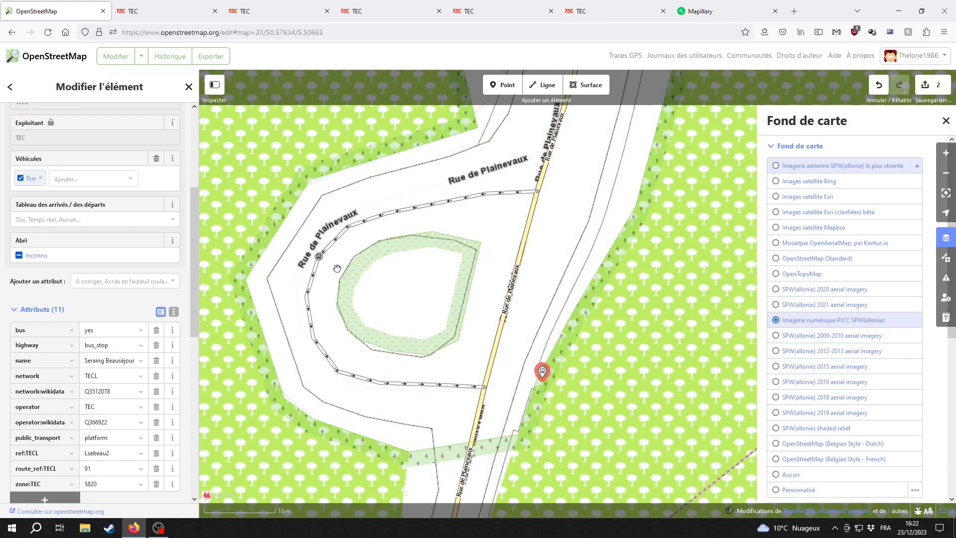
{"action": "left_click", "coordinate": [472, 340]}
- Switch to Mapillary and look over the turning loop, its parked bus and the shelter across Rue de Plainevaux
{"action": "left_click", "coordinate": [699, 14]}
{"action": "scroll", "coordinate": [315, 313], "scroll_direction": "up", "scroll_amount": 5}
{"action": "scroll", "coordinate": [452, 275], "scroll_direction": "up", "scroll_amount": 3}
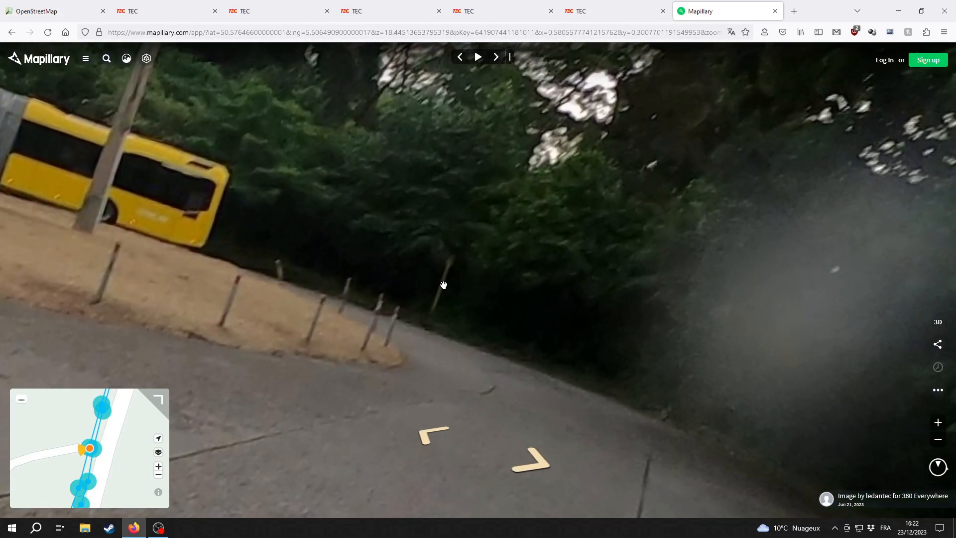
{"action": "left_click_drag", "start_coordinate": [455, 293], "coordinate": [521, 319]}
{"action": "scroll", "coordinate": [336, 312], "scroll_direction": "down", "scroll_amount": 5}
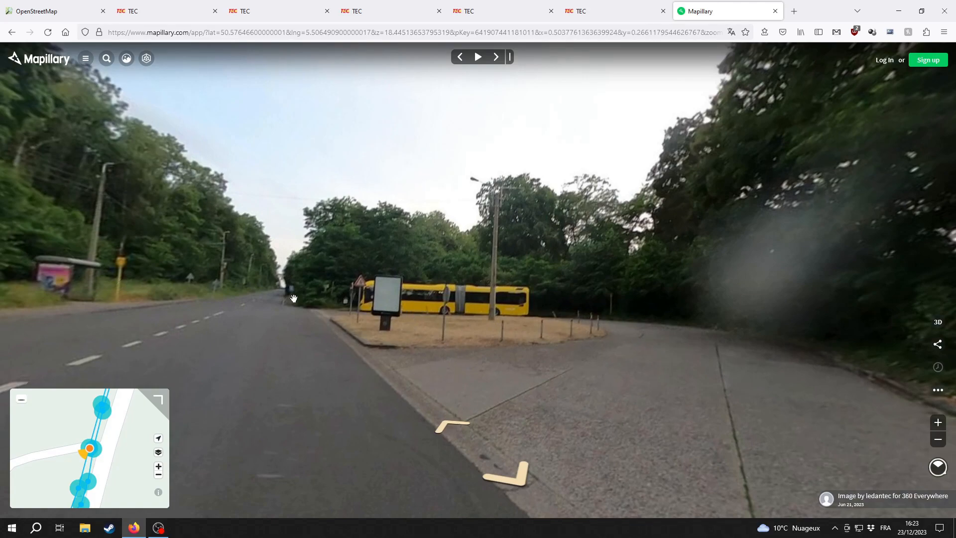
{"action": "left_click_drag", "start_coordinate": [462, 378], "coordinate": [541, 345]}
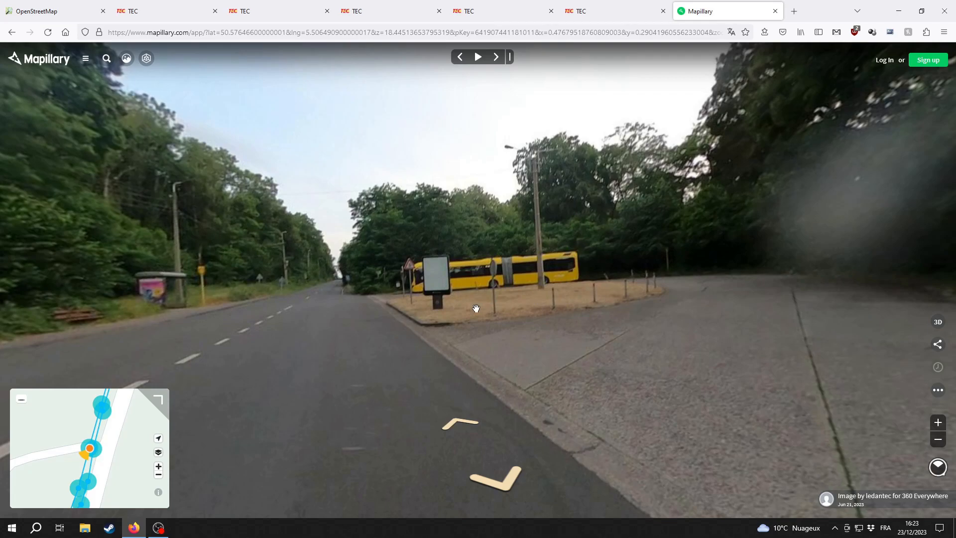
{"action": "left_click_drag", "start_coordinate": [324, 320], "coordinate": [515, 270]}
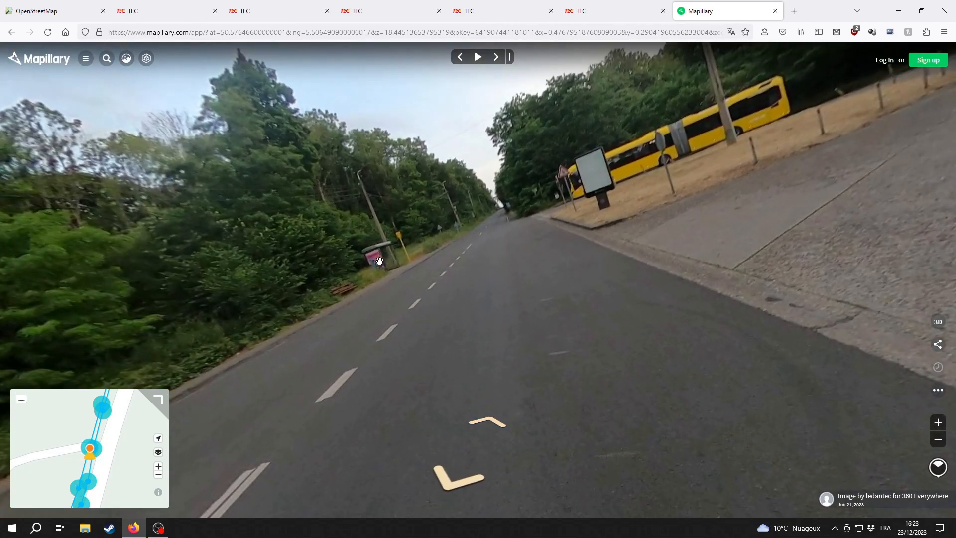
- Move through the photos along Rue de Plainevaux and examine the roadside shelter and yellow stop pole up close
{"action": "left_click", "coordinate": [488, 421]}
{"action": "left_click_drag", "start_coordinate": [458, 300], "coordinate": [561, 249]}
{"action": "left_click", "coordinate": [505, 427]}
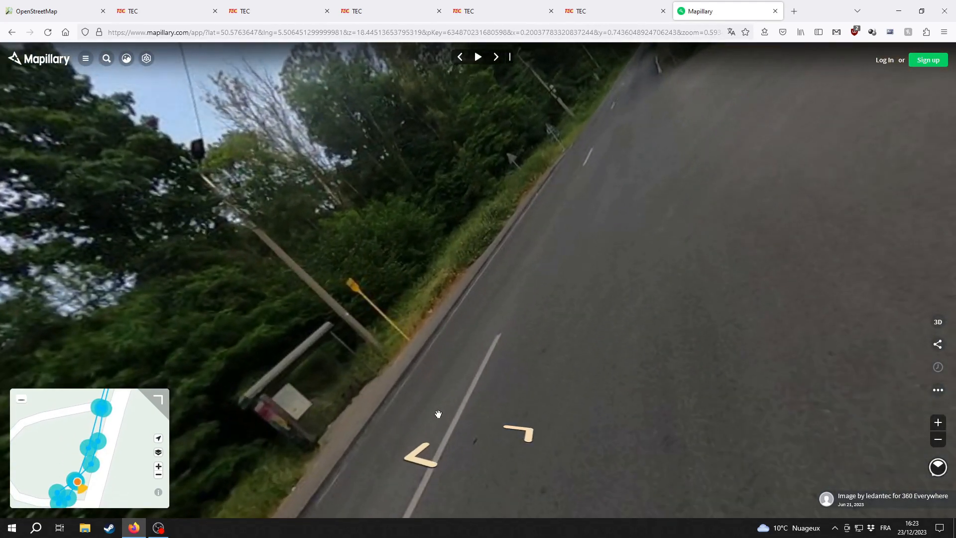
{"action": "left_click", "coordinate": [424, 452]}
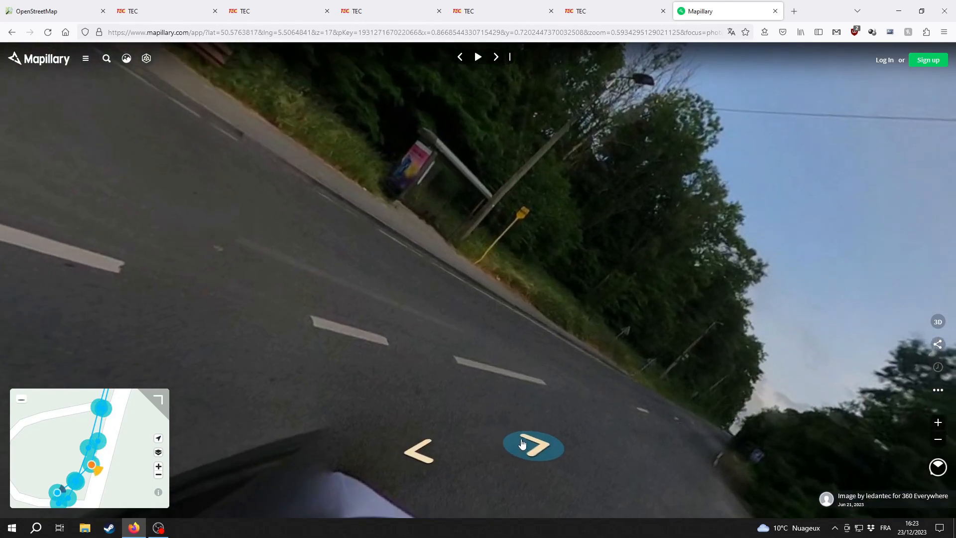
{"action": "left_click", "coordinate": [522, 447]}
{"action": "left_click", "coordinate": [427, 474]}
{"action": "left_click_drag", "start_coordinate": [523, 268], "coordinate": [597, 347]}
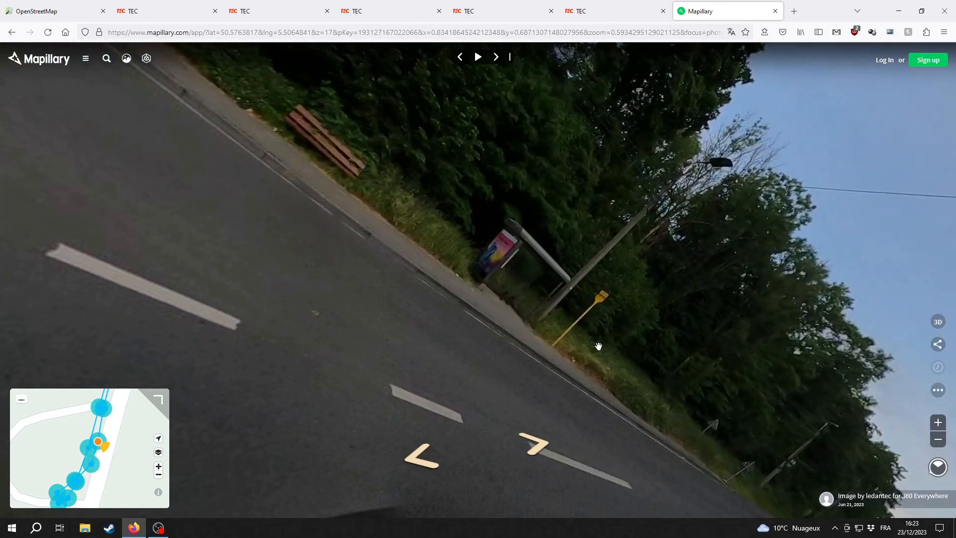
{"action": "scroll", "coordinate": [548, 351], "scroll_direction": "up", "scroll_amount": 6}
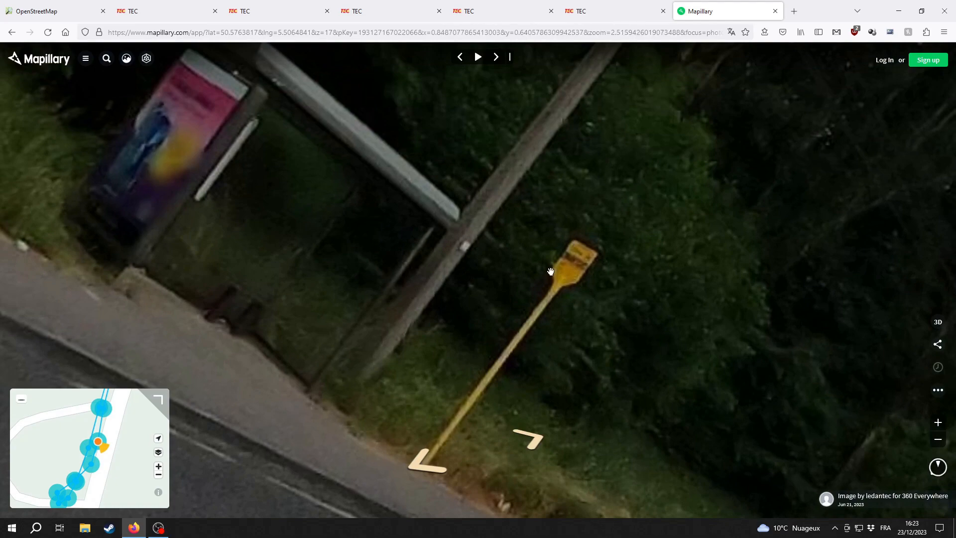
{"action": "left_click_drag", "start_coordinate": [469, 305], "coordinate": [582, 355]}
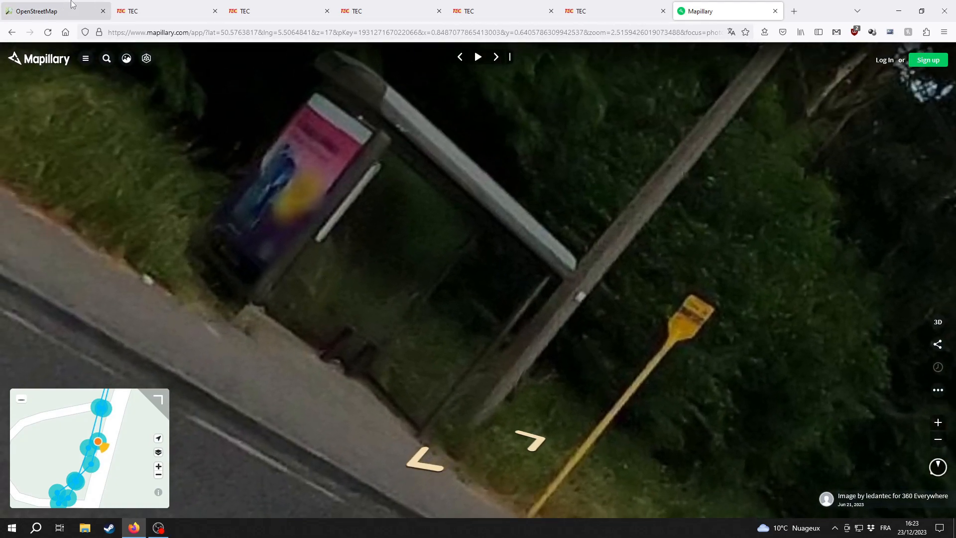
- Switch to OpenStreetMap and set the relocated stop's Abri and an added Banc attribute to Oui, rechecking the shelter photo in Mapillary
{"action": "left_click", "coordinate": [50, 11]}
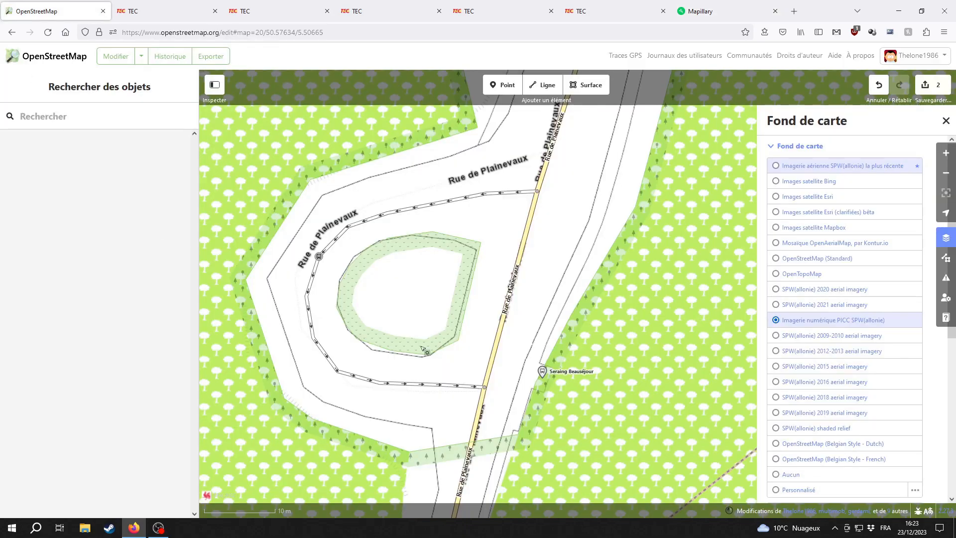
{"action": "left_click", "coordinate": [541, 373]}
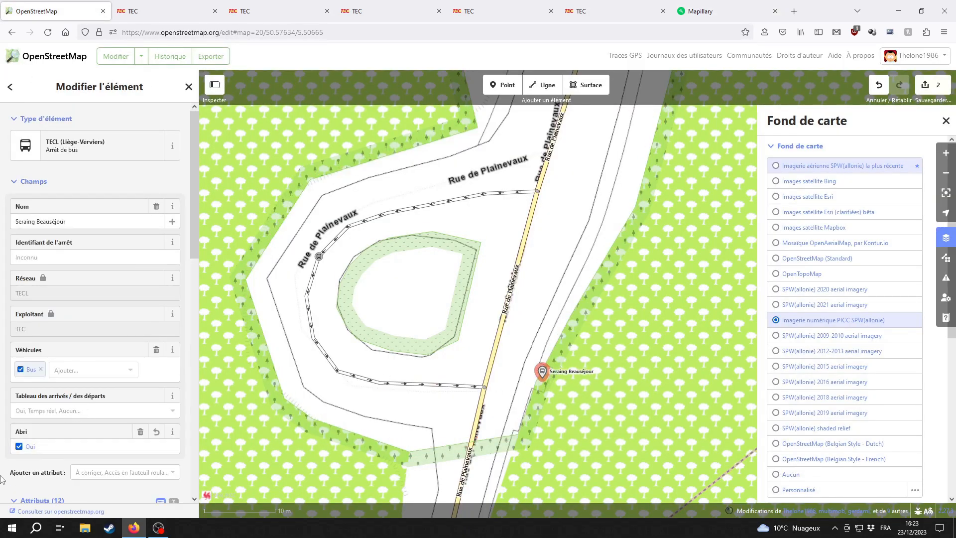
{"action": "left_click", "coordinate": [384, 11]}
{"action": "left_click", "coordinate": [697, 11]}
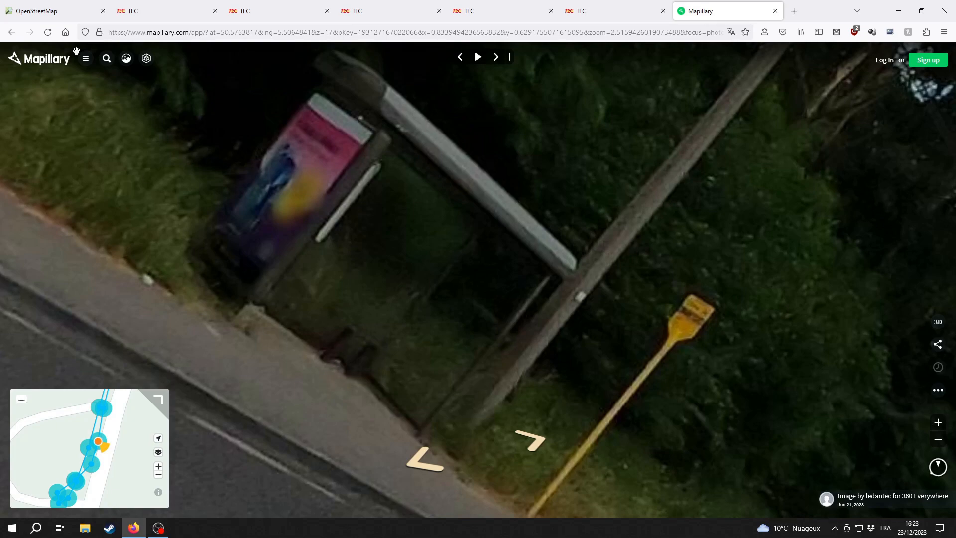
{"action": "left_click", "coordinate": [55, 11]}
{"action": "scroll", "coordinate": [107, 438], "scroll_direction": "down", "scroll_amount": 3}
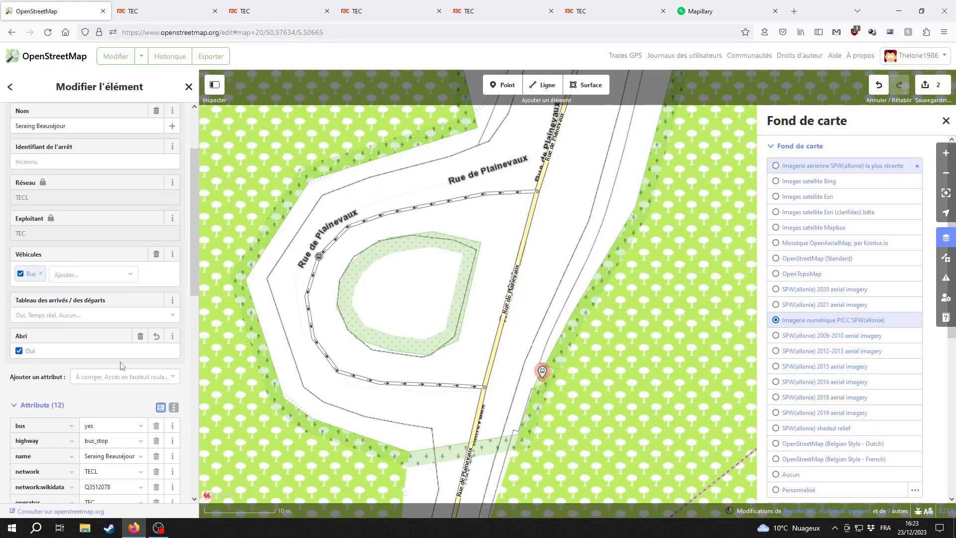
{"action": "left_click", "coordinate": [125, 377]}
{"action": "left_click", "coordinate": [92, 442]}
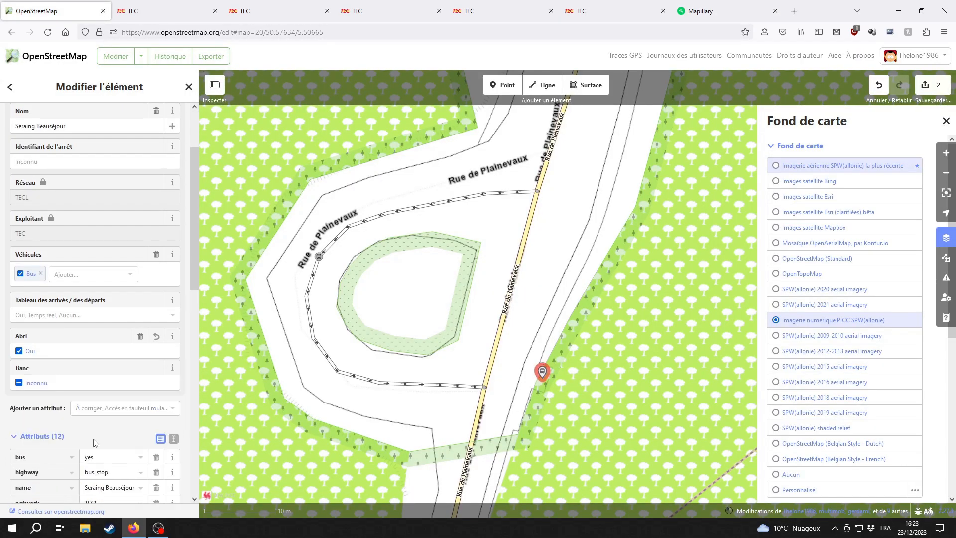
{"action": "left_click", "coordinate": [54, 391]}
{"action": "left_click", "coordinate": [606, 402]}
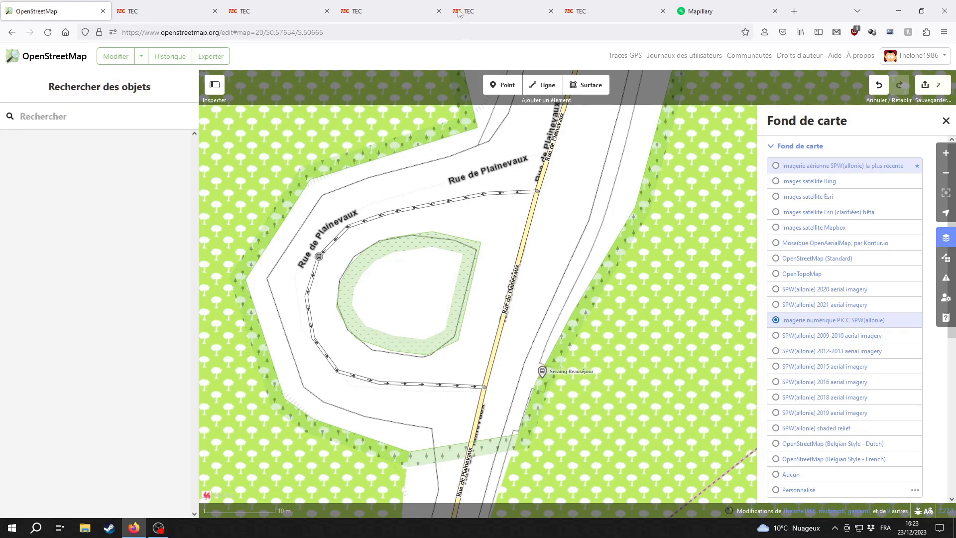
- Switch to Mapillary and examine the sign on the yellow stop pole at maximum zoom
{"action": "left_click", "coordinate": [678, 6]}
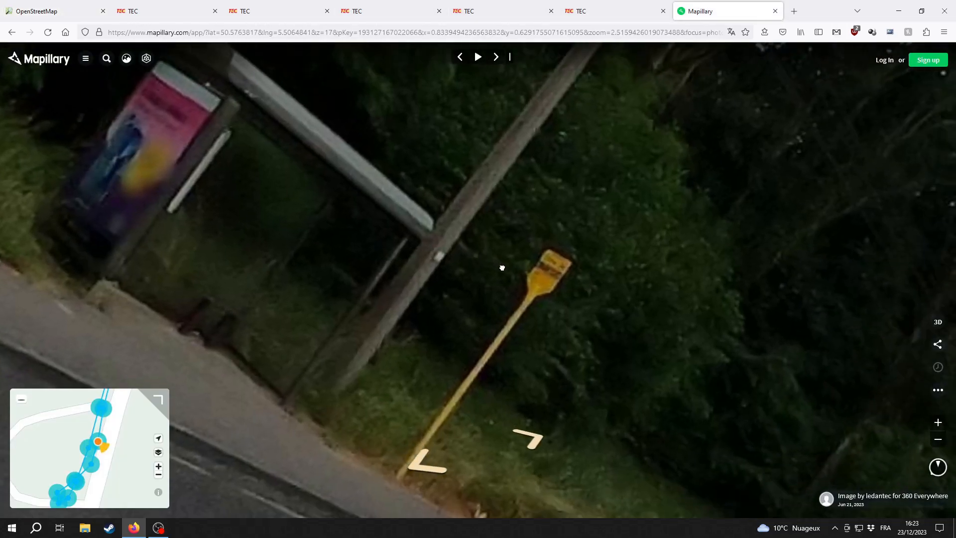
{"action": "scroll", "coordinate": [554, 295], "scroll_direction": "up", "scroll_amount": 3}
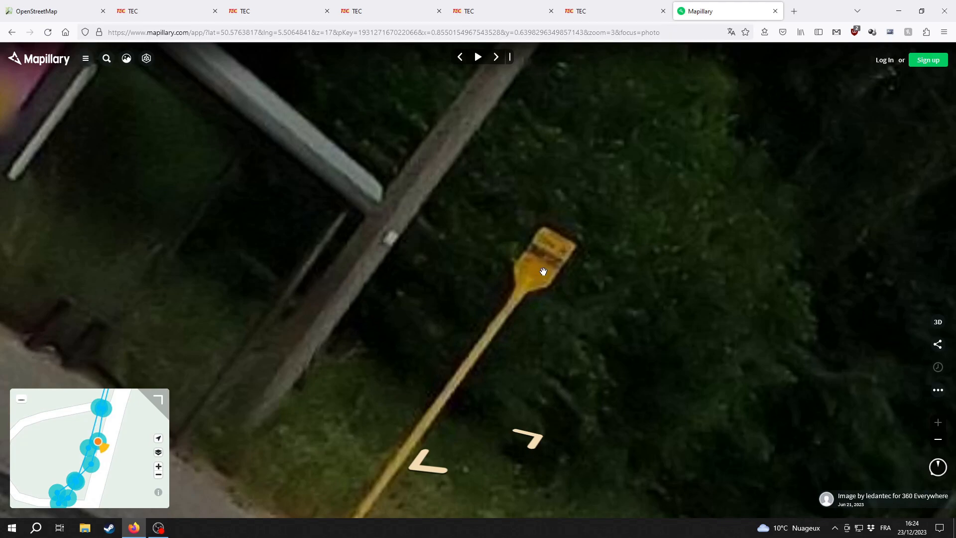
- Switch to OpenStreetMap and remove the relocated stop from its three TEC 94 route relations and the Seraing Beauséjour Zone d'arrêt relation
{"action": "left_click", "coordinate": [31, 11]}
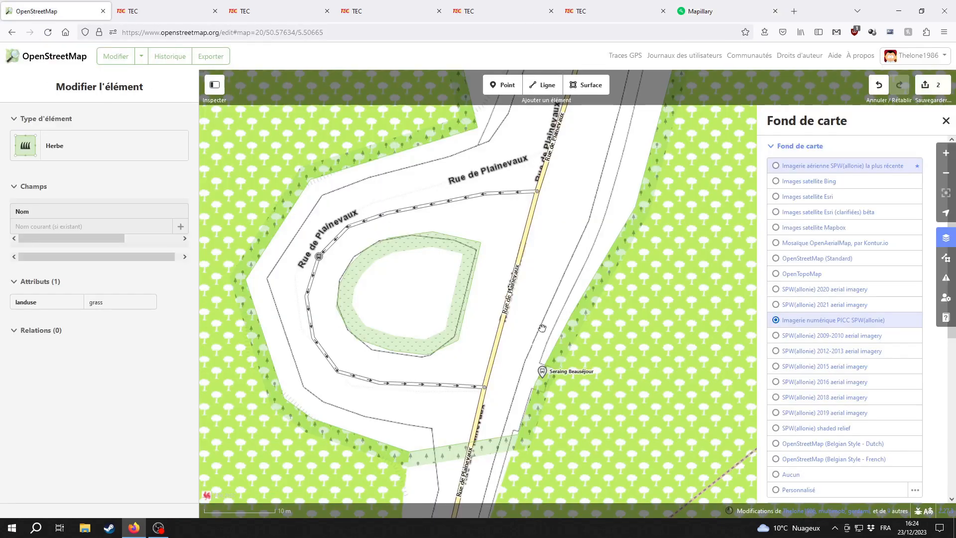
{"action": "scroll", "coordinate": [177, 366], "scroll_direction": "down", "scroll_amount": 10}
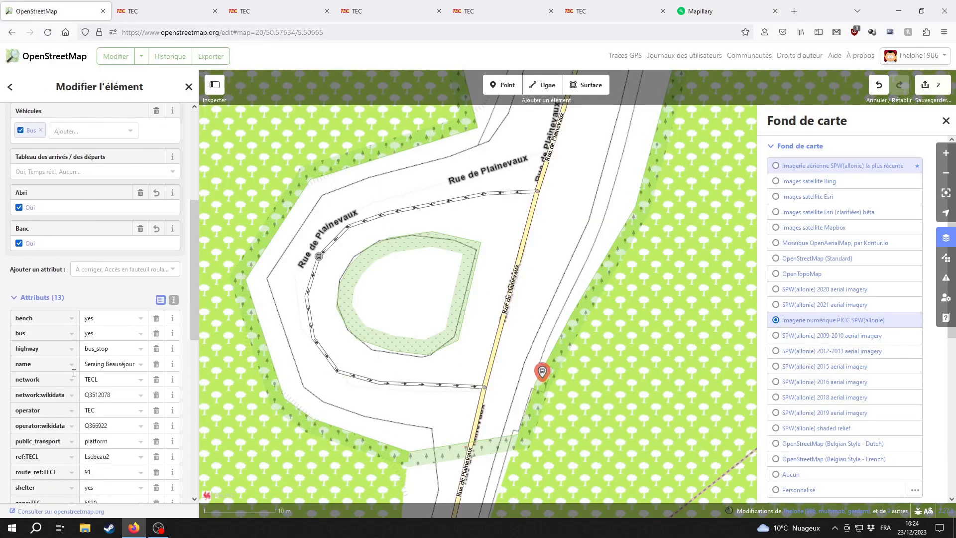
{"action": "scroll", "coordinate": [114, 304], "scroll_direction": "down", "scroll_amount": 4}
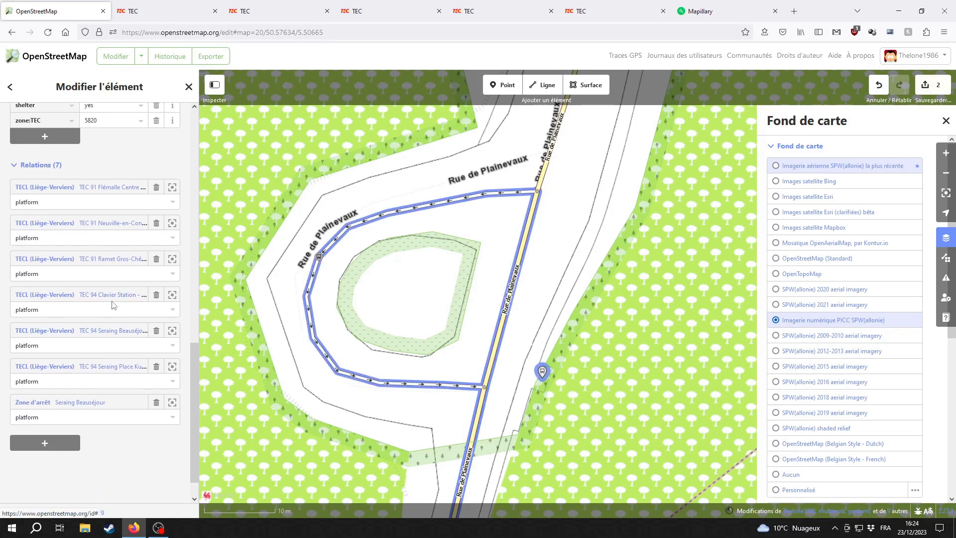
{"action": "left_click", "coordinate": [156, 295]}
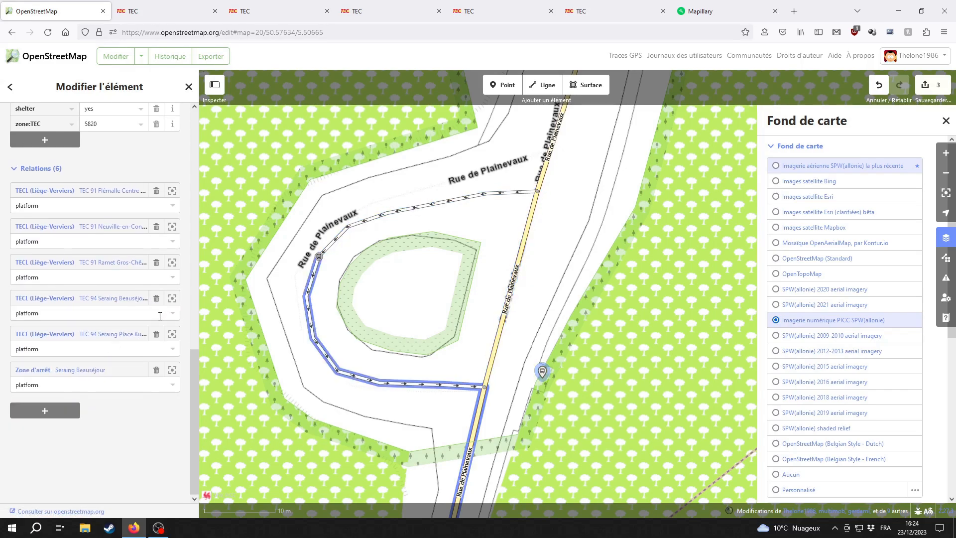
{"action": "left_click", "coordinate": [158, 300]}
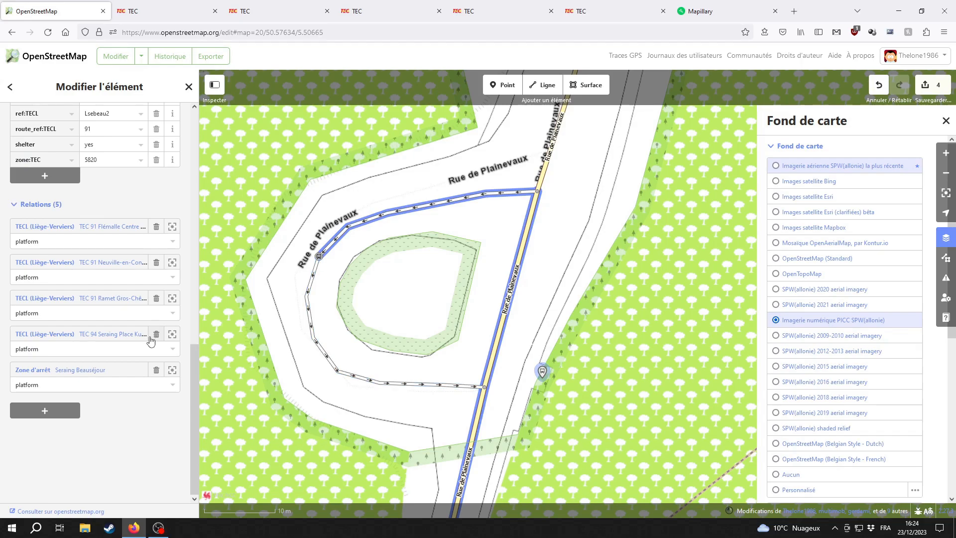
{"action": "left_click", "coordinate": [156, 334]}
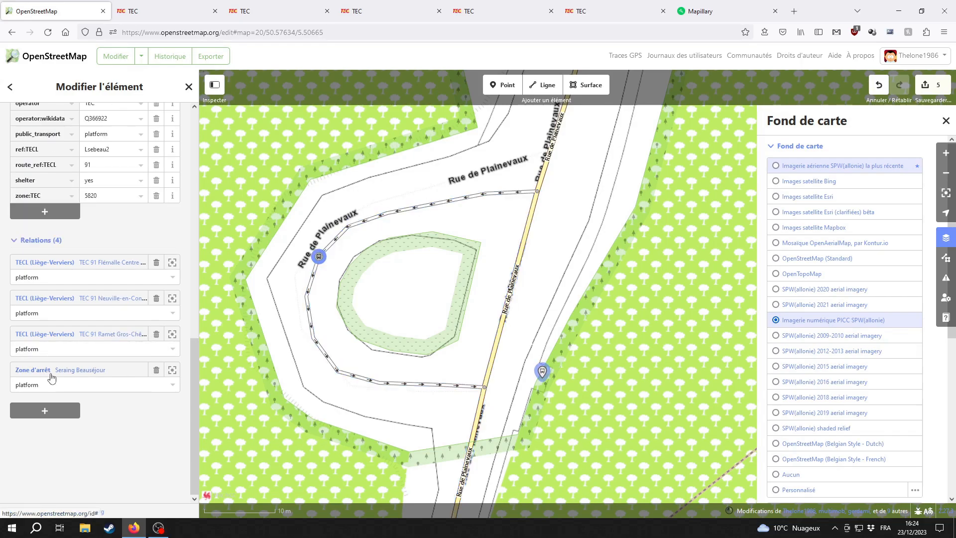
{"action": "left_click", "coordinate": [156, 369]}
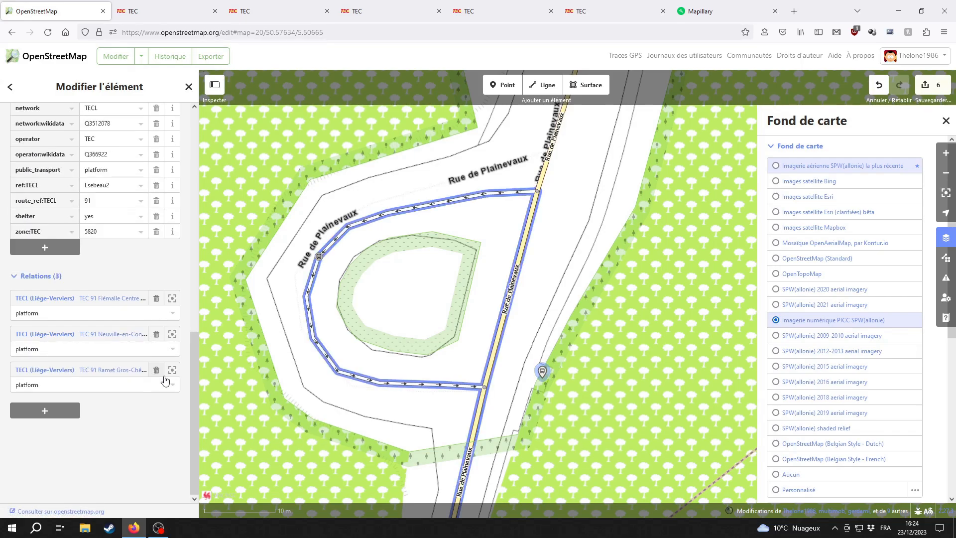
- Extract the bus stop position node from the turning loop's service road and delete the detached point
{"action": "right_click", "coordinate": [320, 258]}
{"action": "left_click", "coordinate": [336, 306]}
{"action": "left_click", "coordinate": [392, 289]}
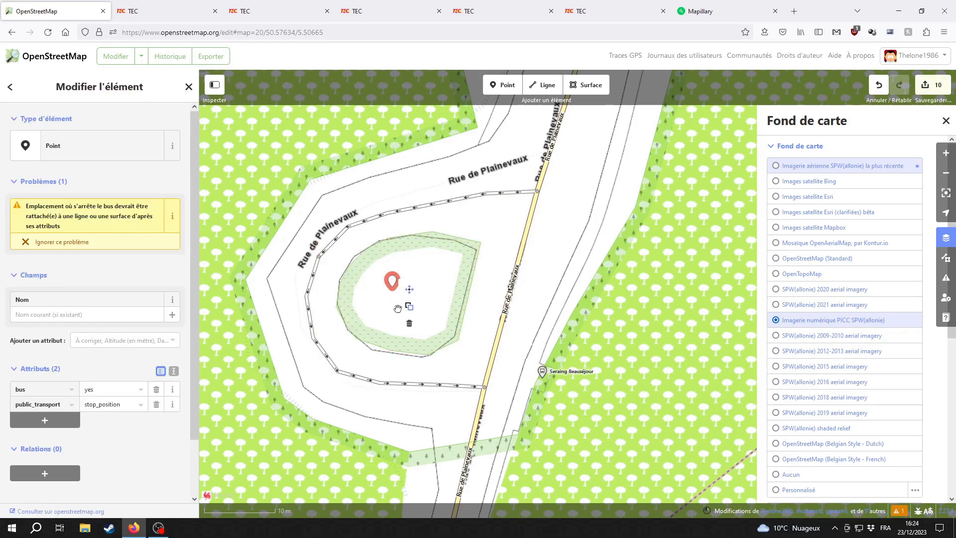
{"action": "left_click", "coordinate": [410, 323]}
- Remove the turning loop's northern service road segment from its two TEC 94 relations and the TEC 32 Flémalle Centre relation
{"action": "left_click", "coordinate": [337, 246]}
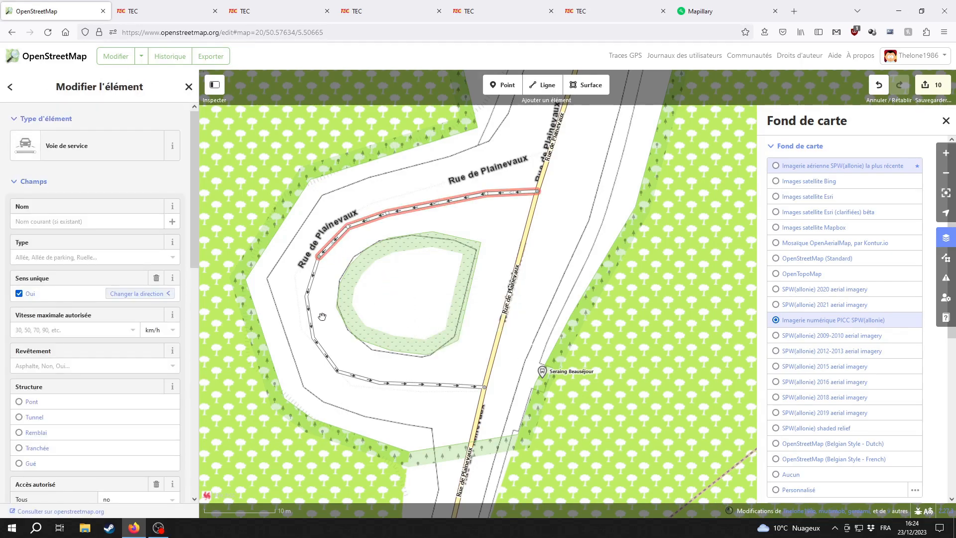
{"action": "scroll", "coordinate": [104, 358], "scroll_direction": "down", "scroll_amount": 4}
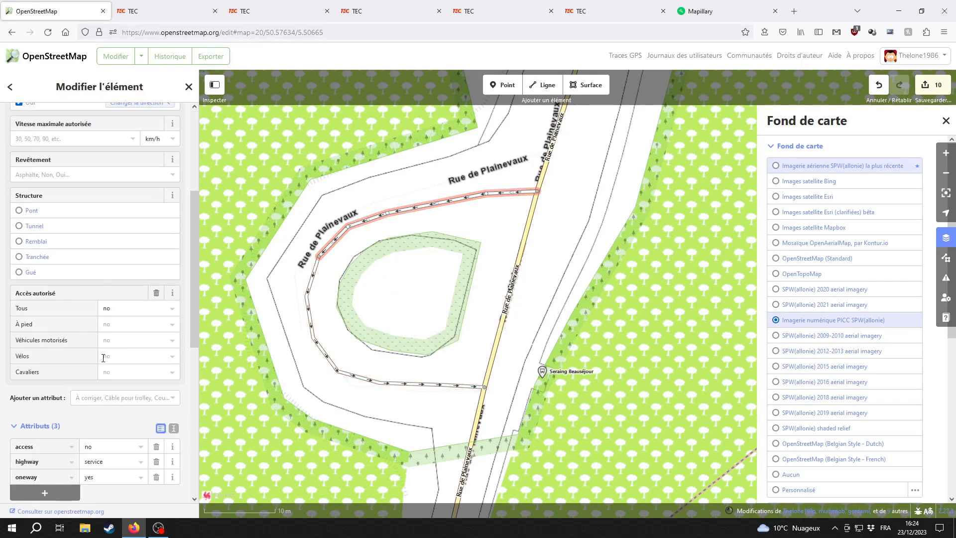
{"action": "scroll", "coordinate": [103, 357], "scroll_direction": "down", "scroll_amount": 7}
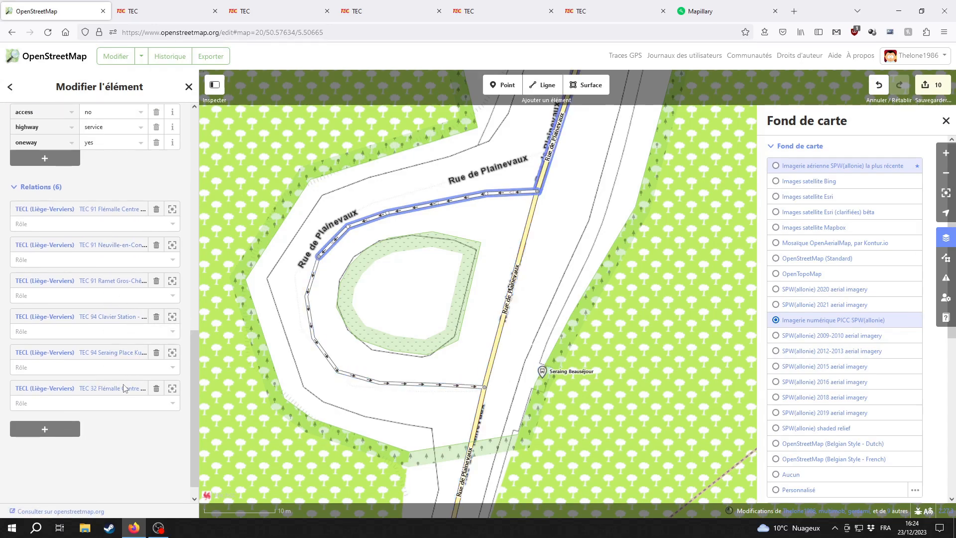
{"action": "left_click_drag", "start_coordinate": [390, 277], "coordinate": [399, 366]}
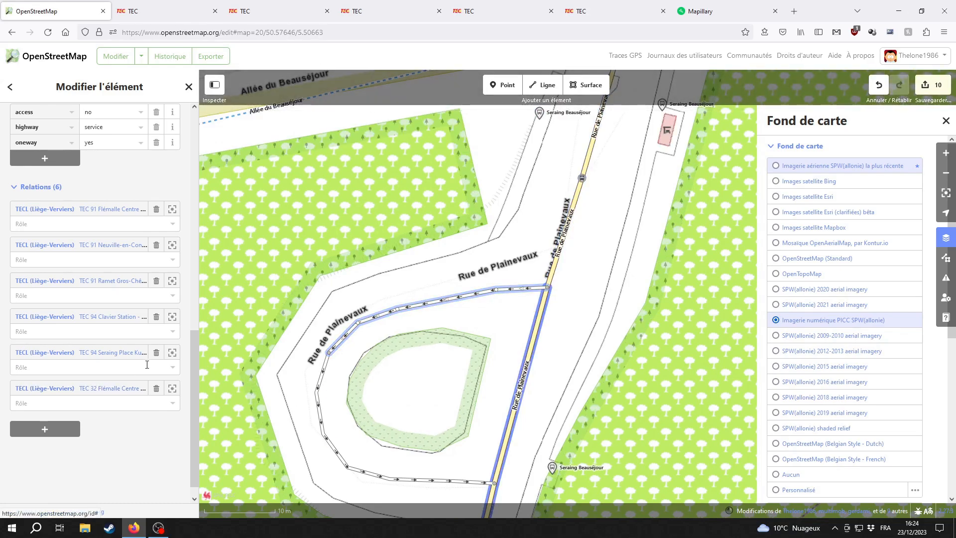
{"action": "left_click", "coordinate": [159, 320]}
{"action": "left_click", "coordinate": [159, 334]}
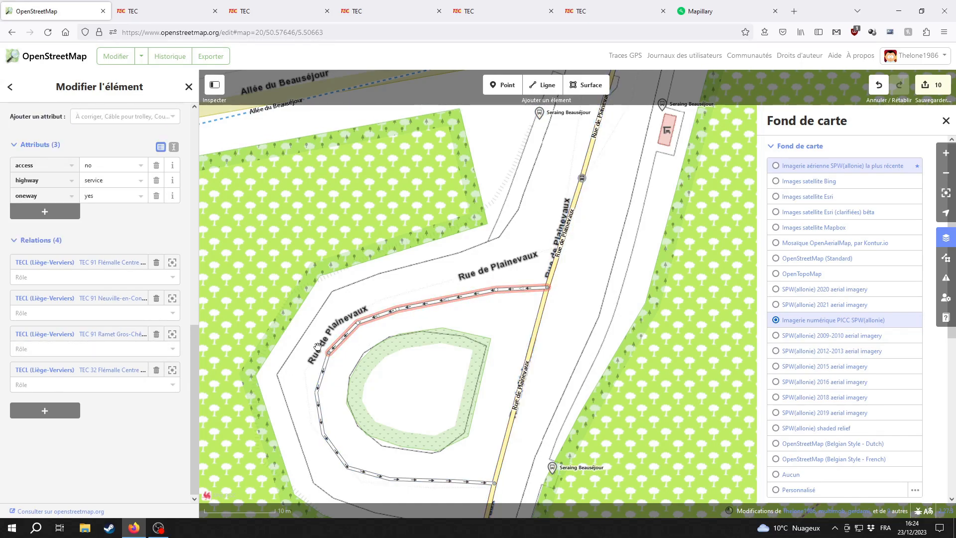
{"action": "left_click_drag", "start_coordinate": [572, 211], "coordinate": [517, 343]}
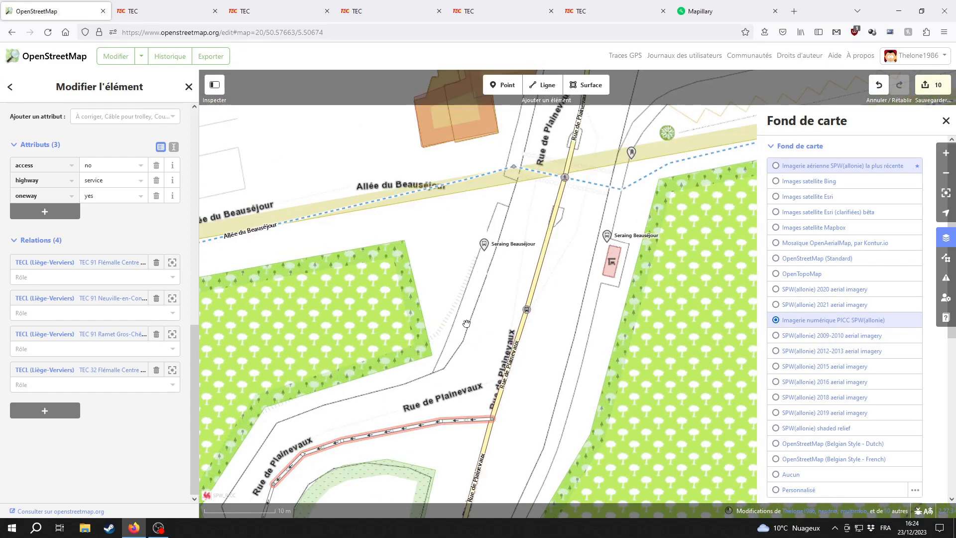
{"action": "left_click_drag", "start_coordinate": [466, 323], "coordinate": [563, 167]}
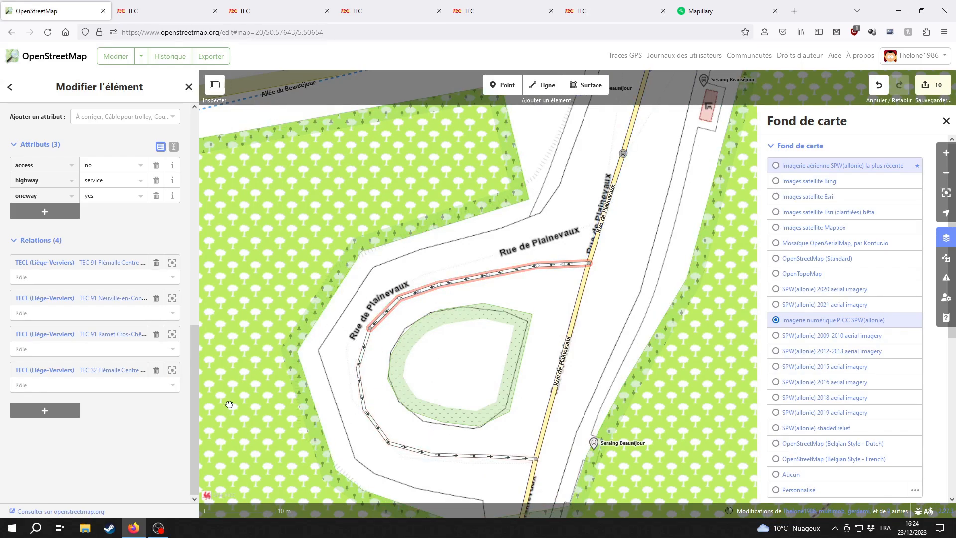
{"action": "left_click", "coordinate": [157, 371]}
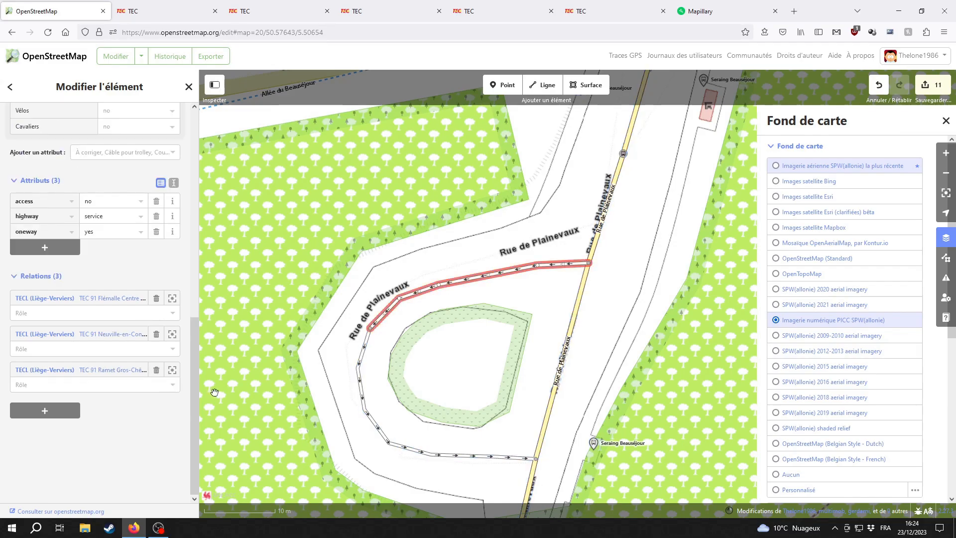
- Remove the turning loop's western service road segment from its two TEC 94 relations and merge it with the northern segment
{"action": "left_click", "coordinate": [360, 351]}
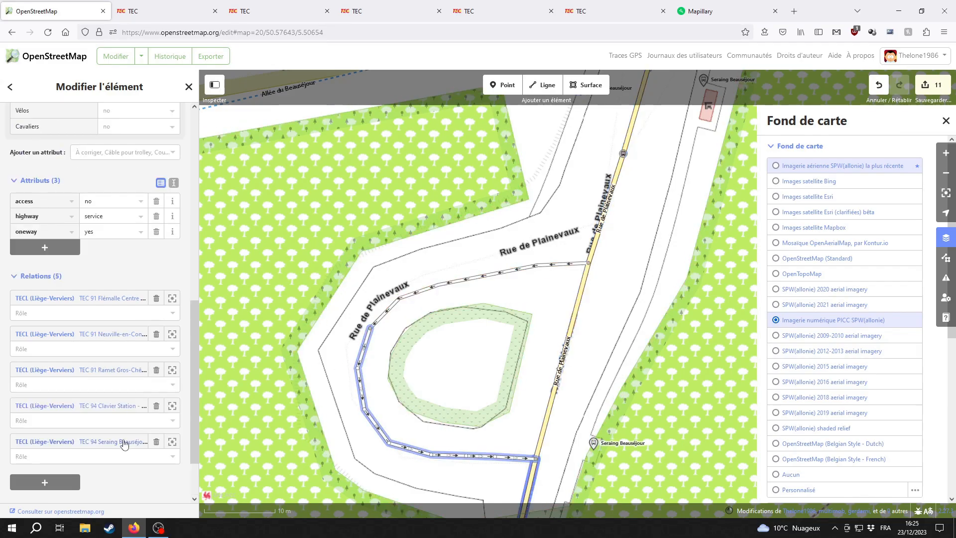
{"action": "left_click", "coordinate": [155, 406]}
{"action": "left_click", "coordinate": [156, 406]}
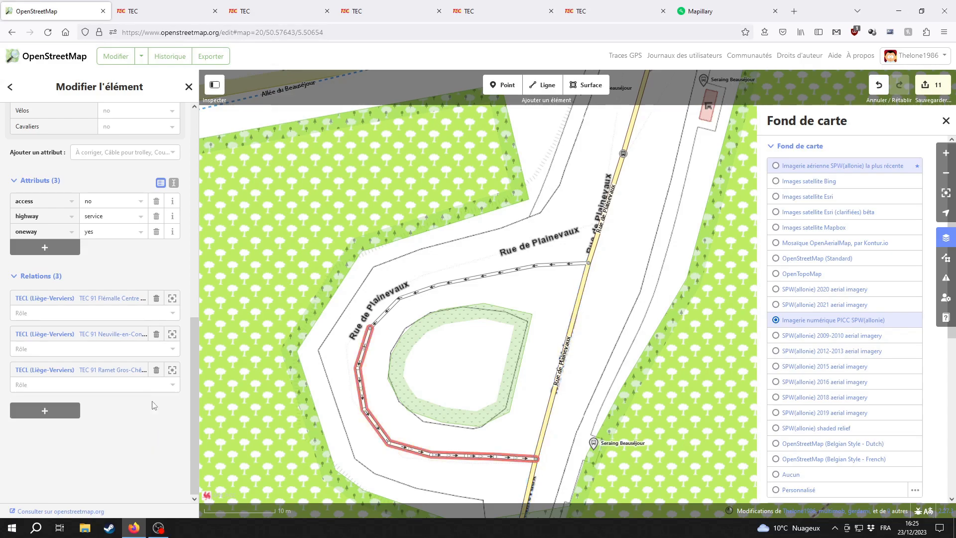
{"action": "left_click", "coordinate": [451, 283], "text": "shift"}
{"action": "right_click", "coordinate": [451, 283]}
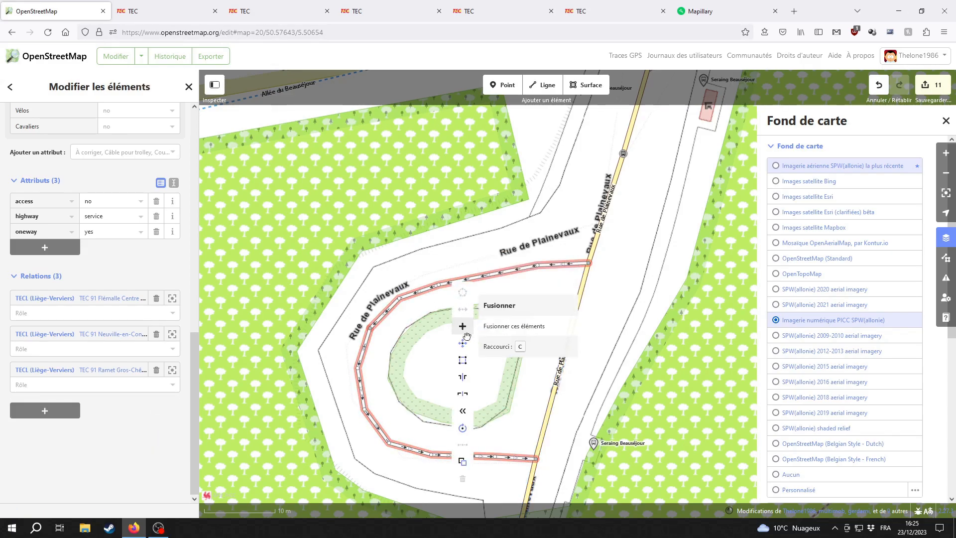
{"action": "left_click", "coordinate": [463, 327]}
- Remove the last-listed TEC 32 Flémalle Centre relation from the Rue de Plainevaux segment directly north of the turning loop
{"action": "left_click", "coordinate": [581, 277]}
{"action": "left_click", "coordinate": [602, 227]}
{"action": "scroll", "coordinate": [135, 361], "scroll_direction": "down", "scroll_amount": 4}
{"action": "scroll", "coordinate": [3, 288], "scroll_direction": "down", "scroll_amount": 3}
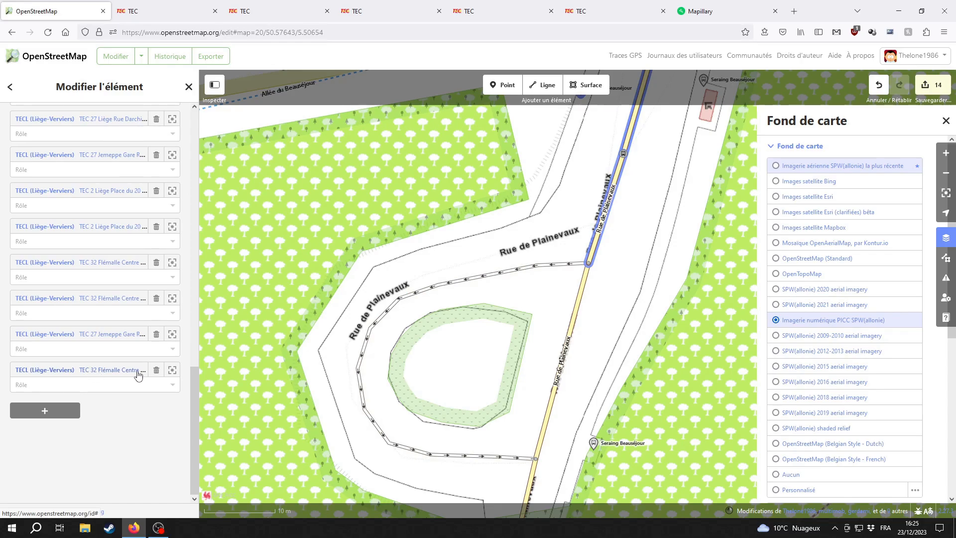
{"action": "left_click", "coordinate": [156, 369]}
- Move the bus stop position node farther north along Rue de Plainevaux, near the Seraing Beauséjour shelter
{"action": "left_click_drag", "start_coordinate": [651, 128], "coordinate": [518, 308]}
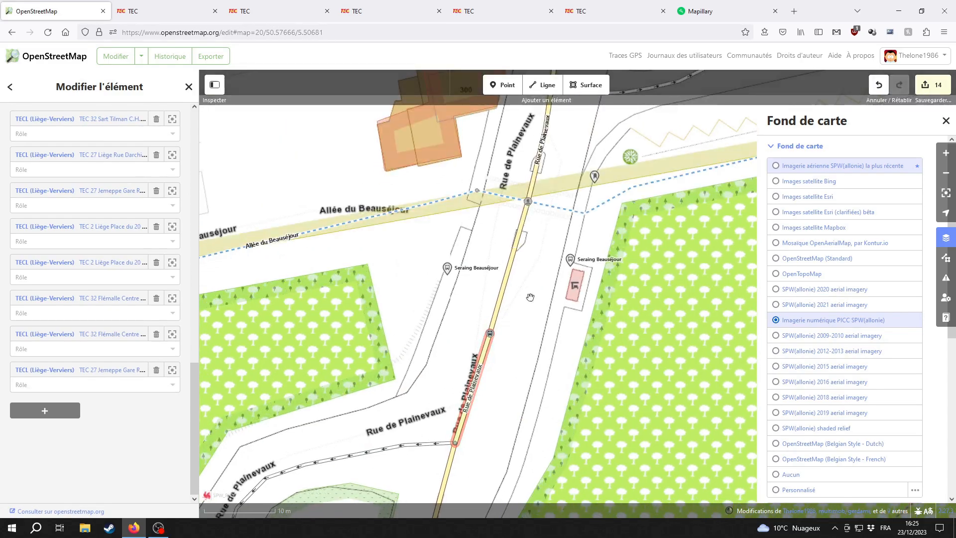
{"action": "left_click", "coordinate": [490, 333]}
{"action": "left_click", "coordinate": [490, 333]}
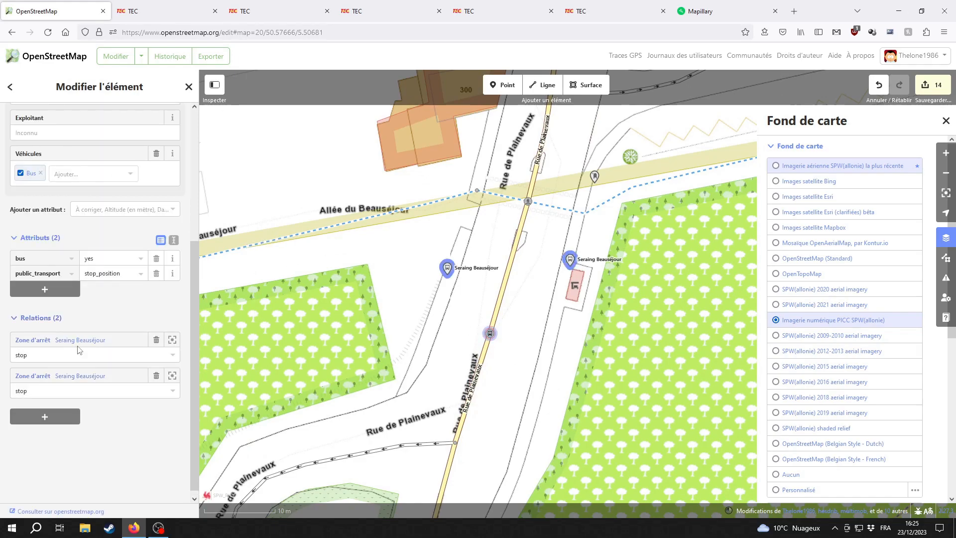
{"action": "scroll", "coordinate": [79, 348], "scroll_direction": "up", "scroll_amount": 5}
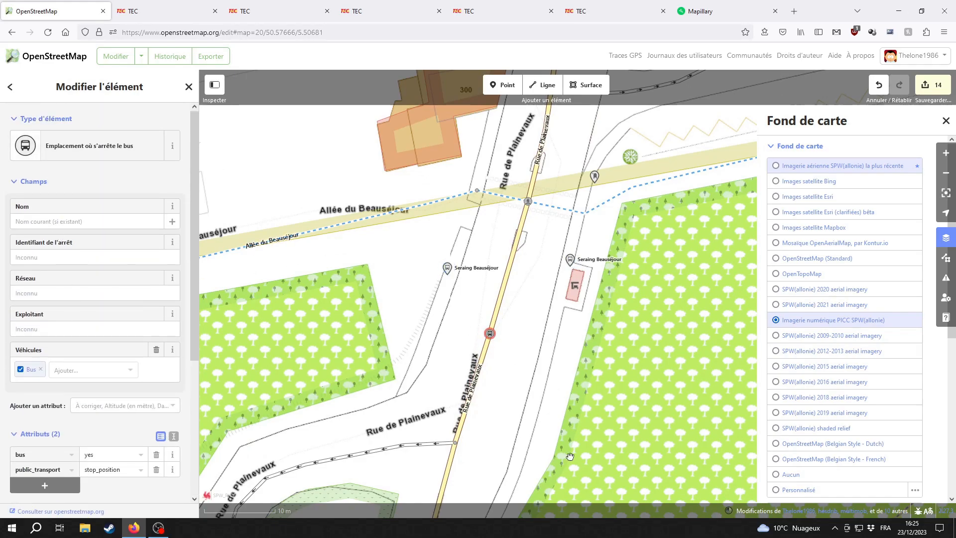
{"action": "left_click", "coordinate": [508, 278]}
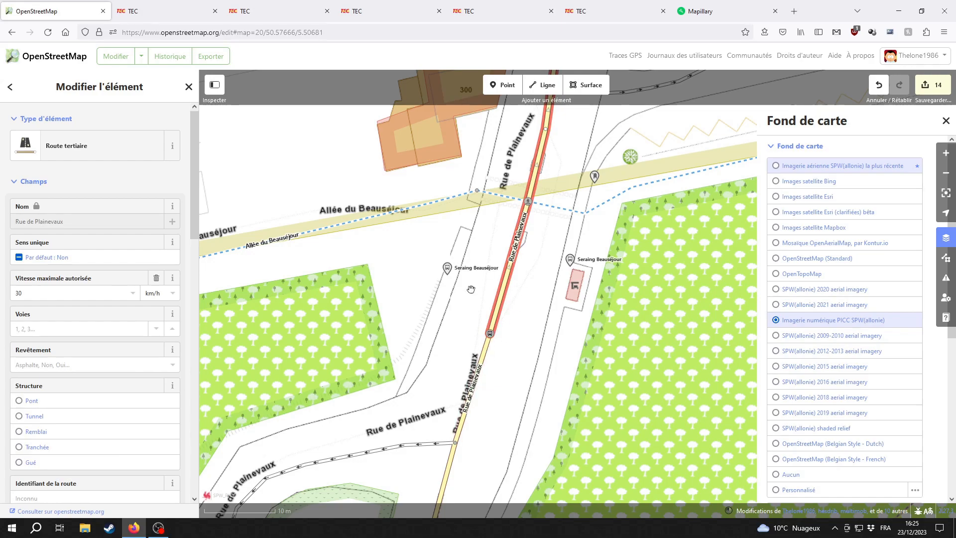
{"action": "left_click", "coordinate": [529, 309]}
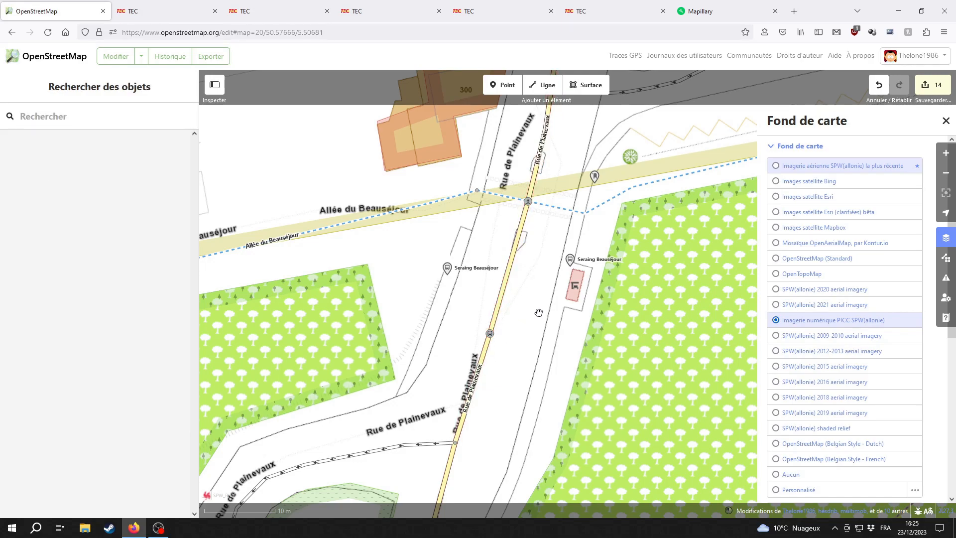
{"action": "left_click", "coordinate": [509, 275]}
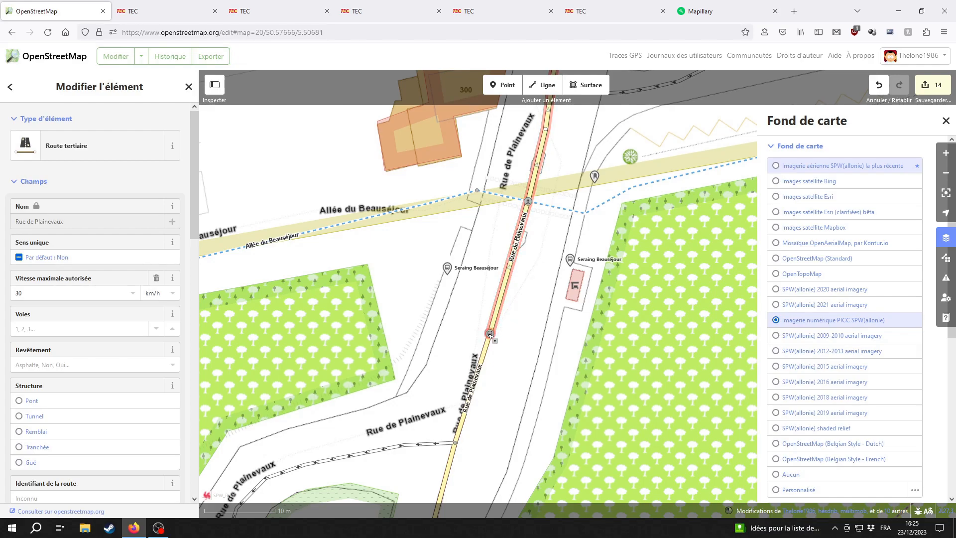
{"action": "left_click_drag", "start_coordinate": [489, 334], "coordinate": [501, 301]}
{"action": "left_click", "coordinate": [501, 301]}
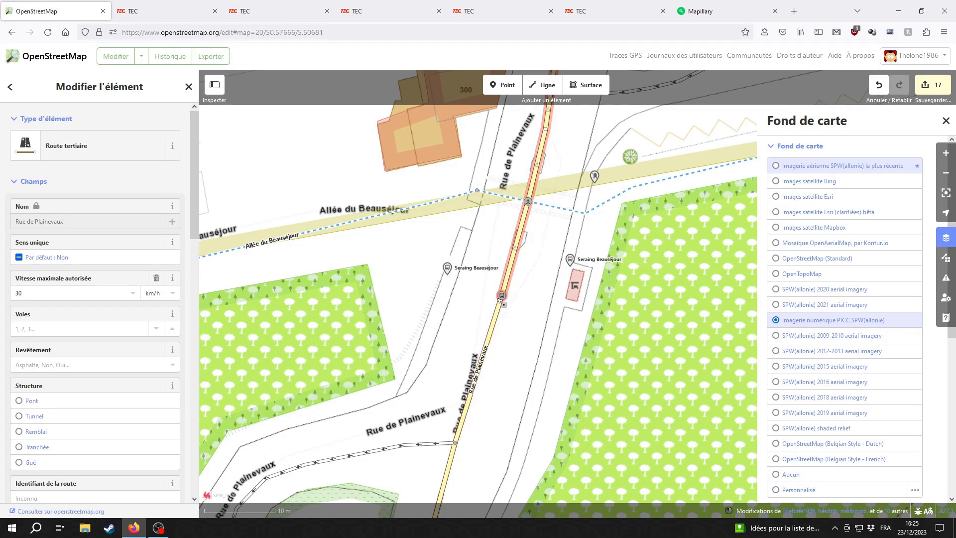
{"action": "left_click_drag", "start_coordinate": [500, 299], "coordinate": [503, 300]}
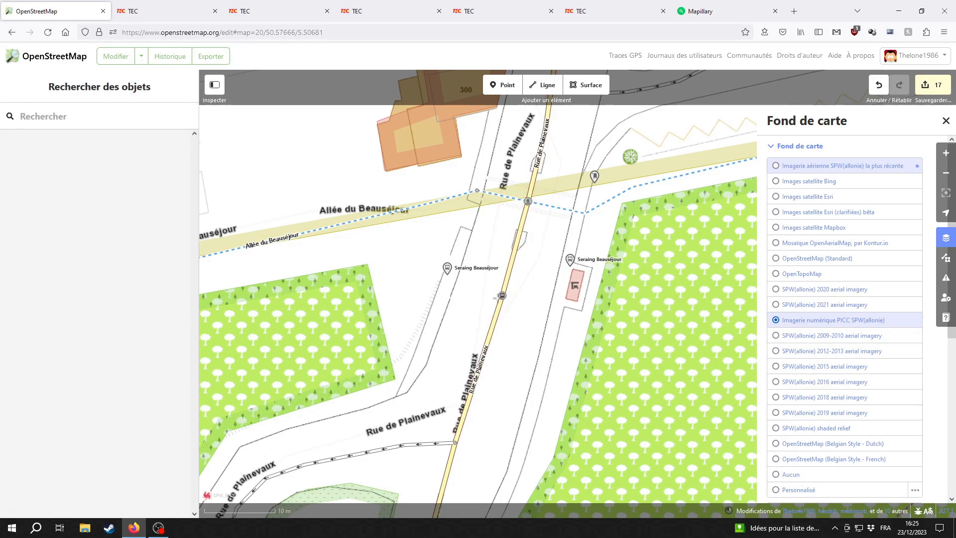
- Examine the road layout around the turning loop, from the school buildings across to Avenue des Joncs and Rue des Villas
{"action": "left_click_drag", "start_coordinate": [518, 341], "coordinate": [567, 213]}
{"action": "scroll", "coordinate": [391, 378], "scroll_direction": "down", "scroll_amount": 3}
{"action": "left_click_drag", "start_coordinate": [378, 411], "coordinate": [408, 361]}
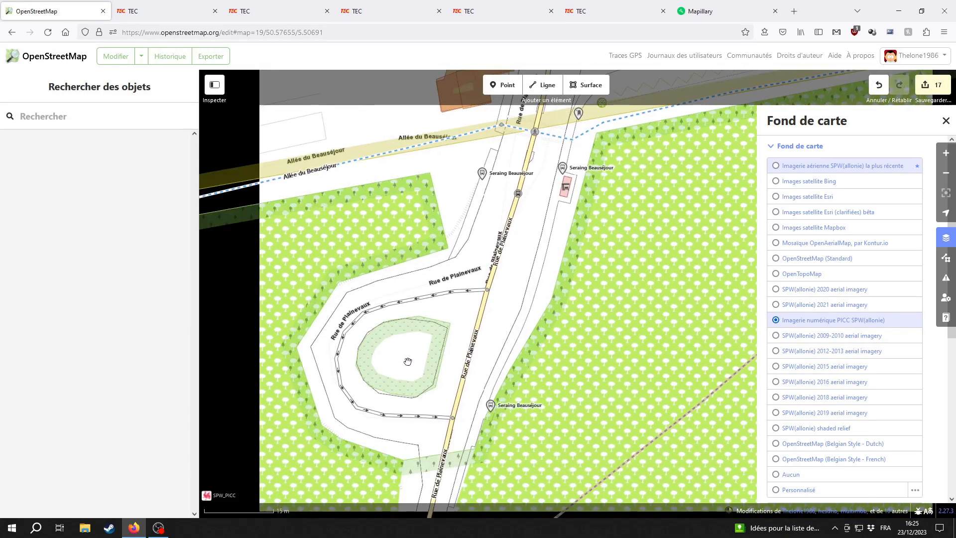
{"action": "scroll", "coordinate": [463, 290], "scroll_direction": "up", "scroll_amount": 1}
{"action": "left_click_drag", "start_coordinate": [512, 330], "coordinate": [514, 269]}
{"action": "left_click_drag", "start_coordinate": [563, 299], "coordinate": [513, 352]}
{"action": "scroll", "coordinate": [522, 345], "scroll_direction": "down", "scroll_amount": 5}
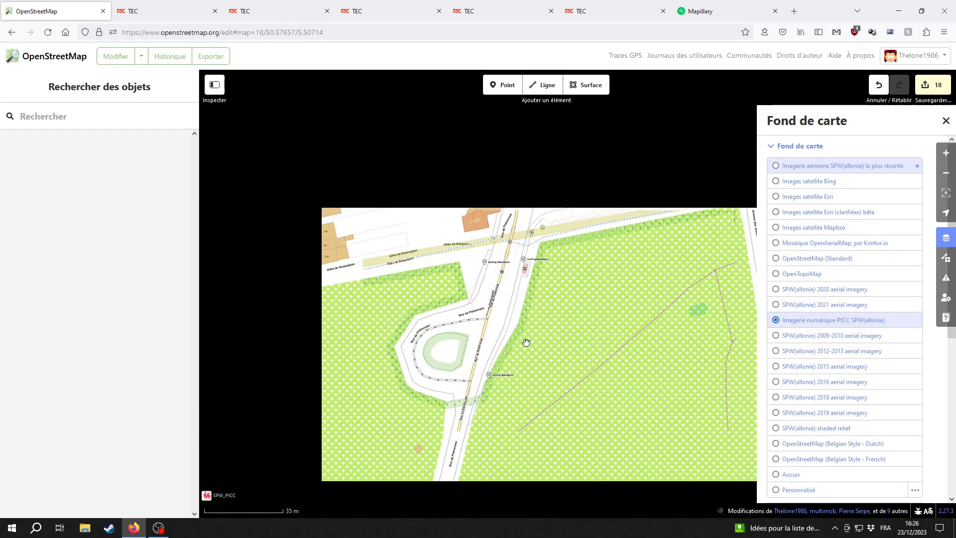
{"action": "left_click_drag", "start_coordinate": [589, 330], "coordinate": [383, 341]}
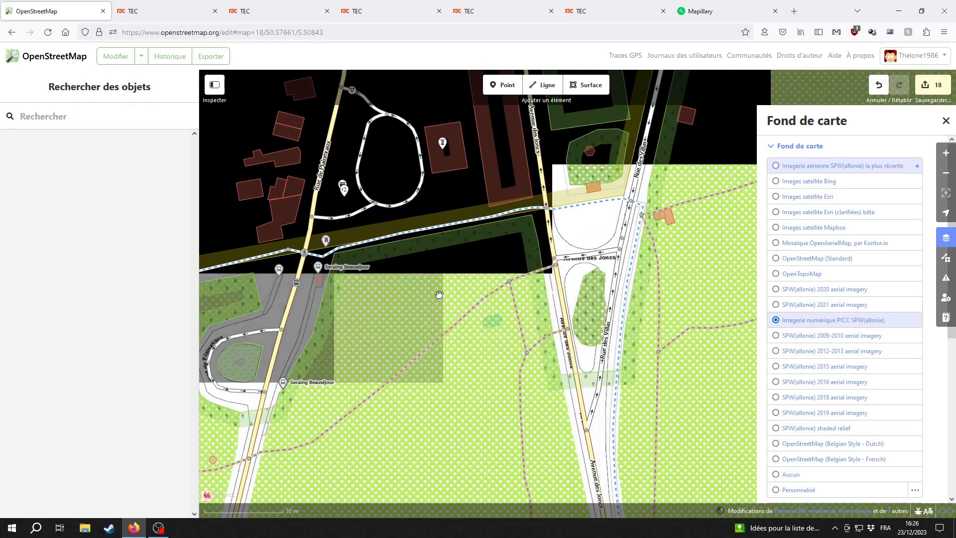
{"action": "left_click_drag", "start_coordinate": [414, 301], "coordinate": [568, 345]}
{"action": "scroll", "coordinate": [600, 368], "scroll_direction": "down", "scroll_amount": 4}
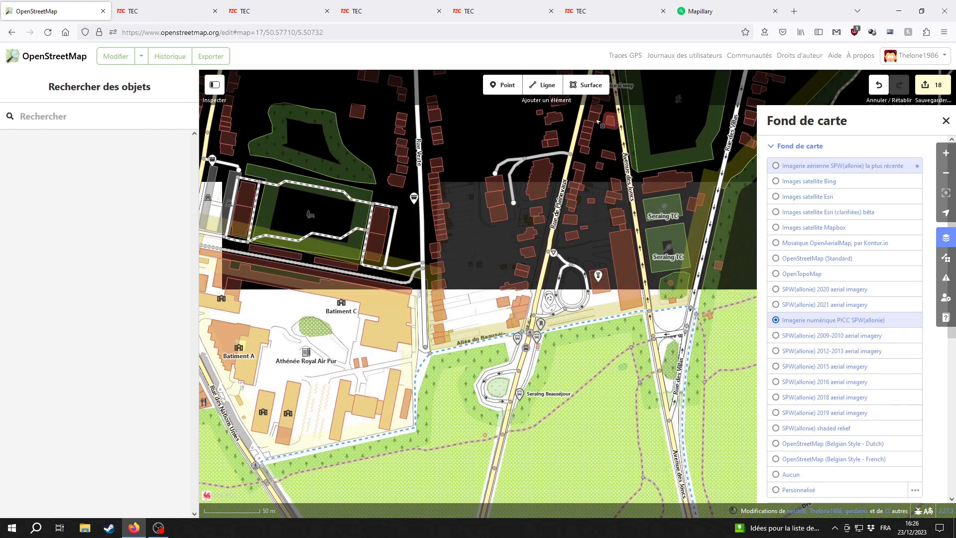
- Review the attributes of the Seraing Beauséjour bus stop on the west side of Rue de Plainevaux and its surroundings
{"action": "scroll", "coordinate": [520, 344], "scroll_direction": "up", "scroll_amount": 3}
{"action": "left_click", "coordinate": [520, 344]}
{"action": "scroll", "coordinate": [519, 343], "scroll_direction": "up", "scroll_amount": 3}
{"action": "left_click", "coordinate": [501, 333]}
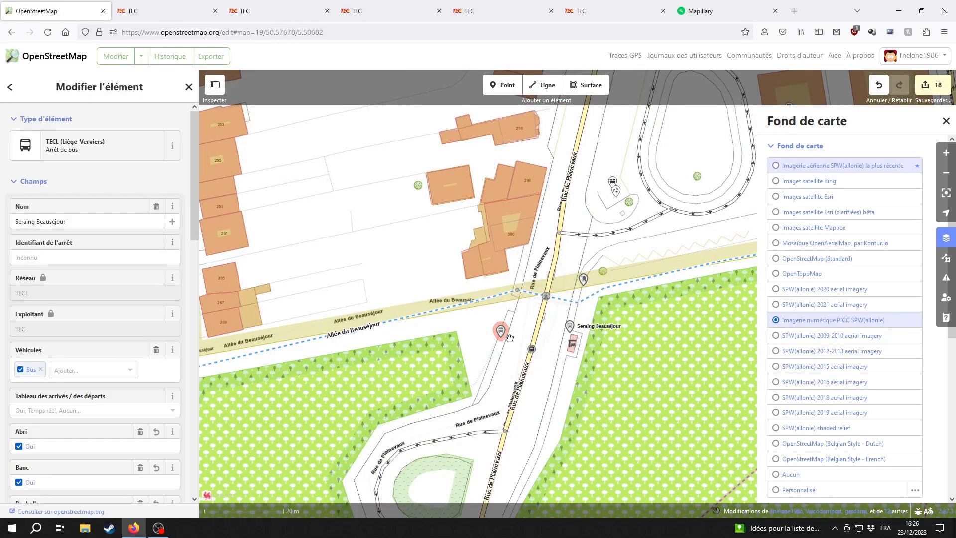
{"action": "scroll", "coordinate": [92, 367], "scroll_direction": "down", "scroll_amount": 5}
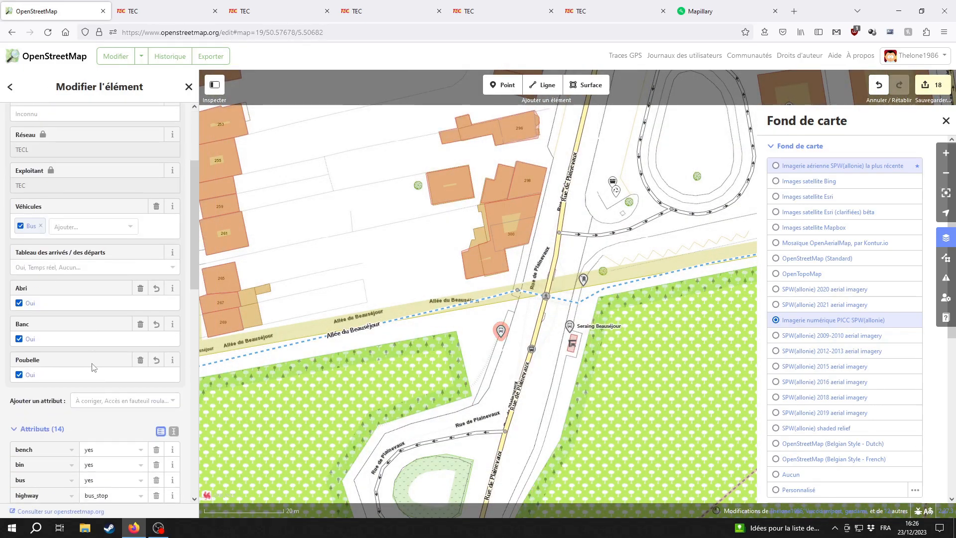
{"action": "left_click", "coordinate": [502, 348]}
{"action": "left_click_drag", "start_coordinate": [503, 347], "coordinate": [399, 347]}
{"action": "left_click", "coordinate": [395, 328]}
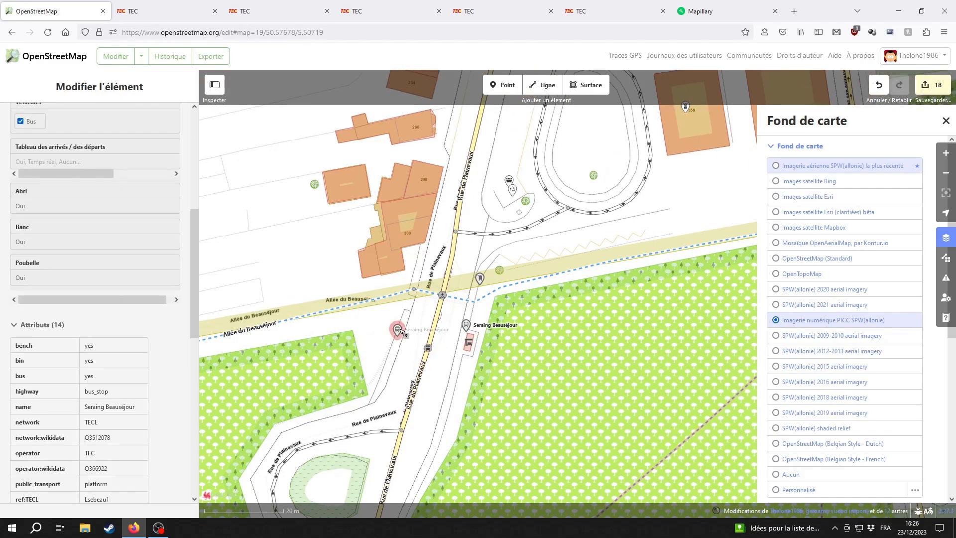
{"action": "scroll", "coordinate": [583, 386], "scroll_direction": "down", "scroll_amount": 3}
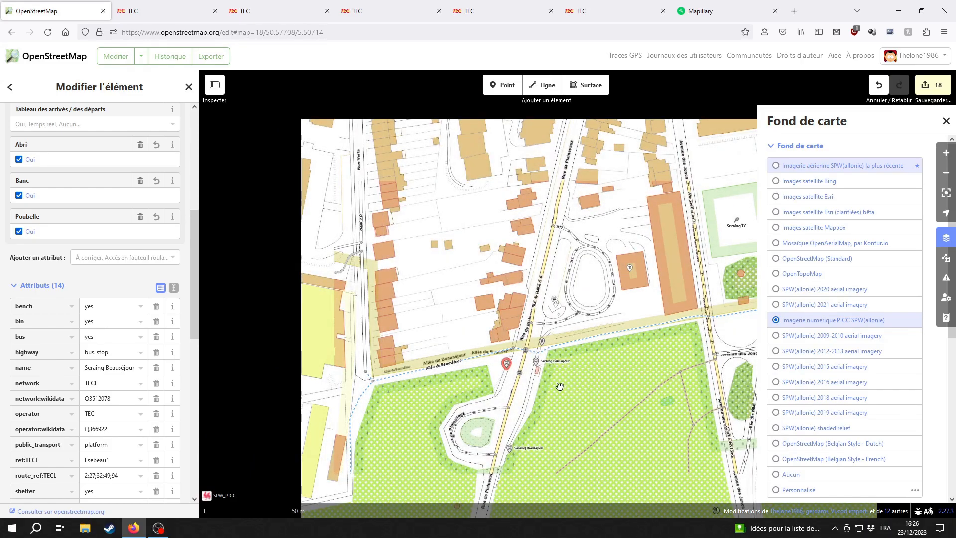
{"action": "left_click_drag", "start_coordinate": [586, 390], "coordinate": [530, 356]}
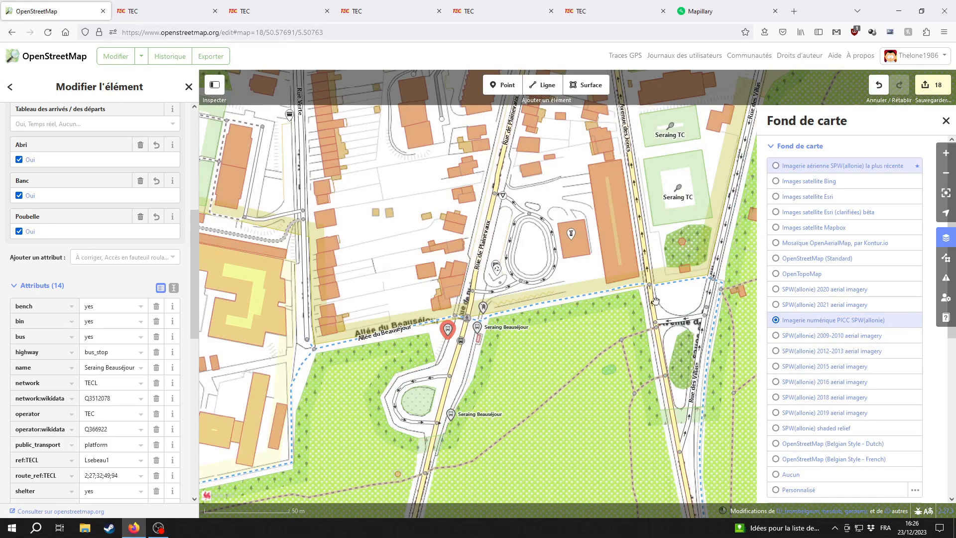
{"action": "scroll", "coordinate": [466, 333], "scroll_direction": "up", "scroll_amount": 3}
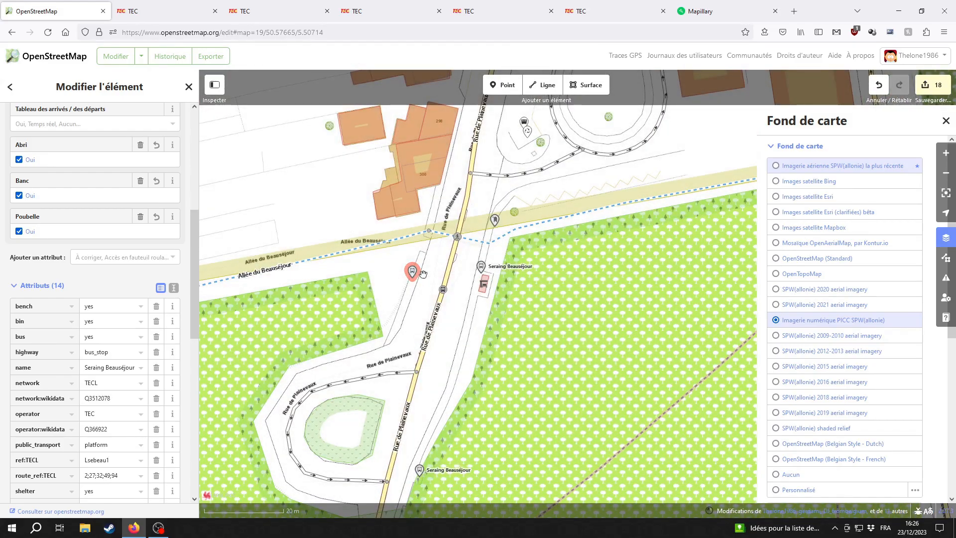
- Review the attributes and relations of the southern Seraing Beauséjour bus stop beside the turning loop
{"action": "left_click", "coordinate": [595, 320]}
{"action": "left_click_drag", "start_coordinate": [448, 461], "coordinate": [579, 215]}
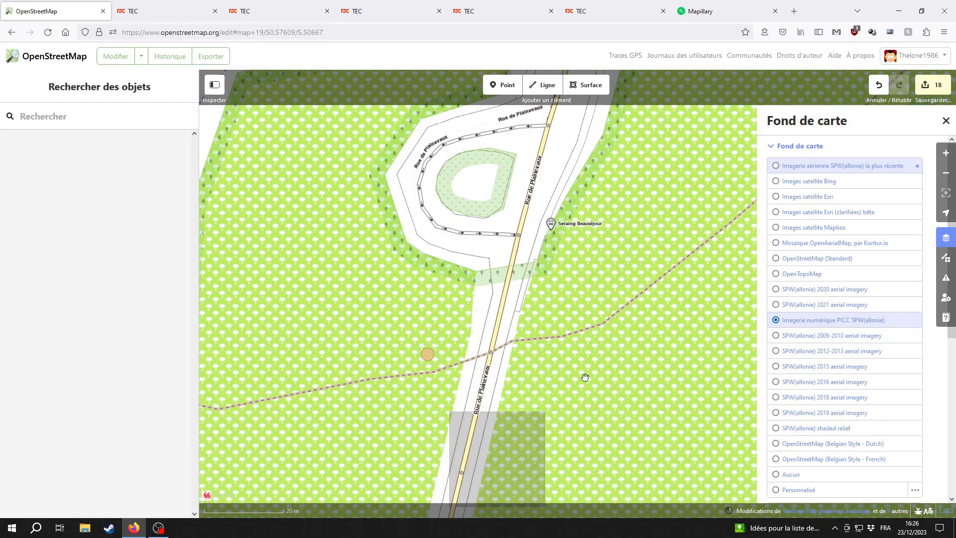
{"action": "scroll", "coordinate": [474, 355], "scroll_direction": "down", "scroll_amount": 3}
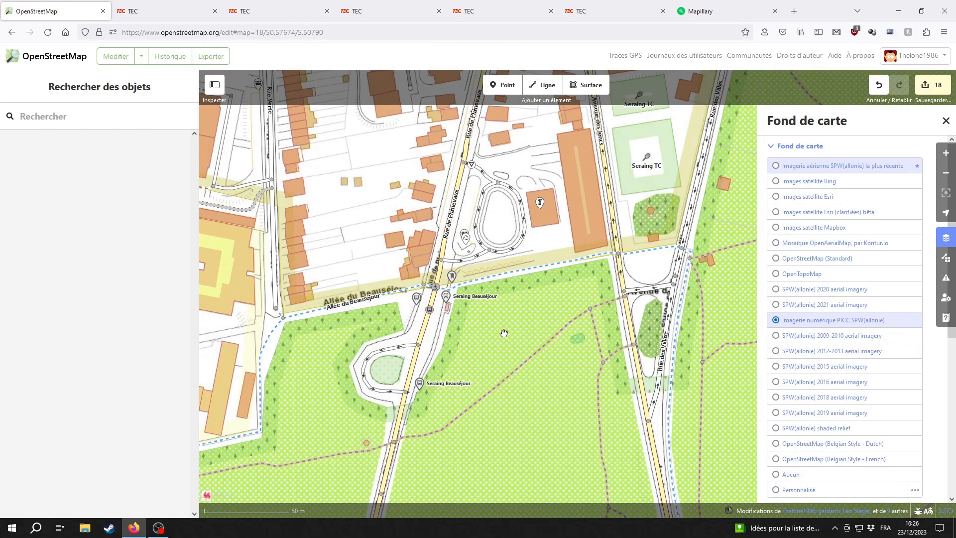
{"action": "left_click_drag", "start_coordinate": [481, 322], "coordinate": [578, 336]}
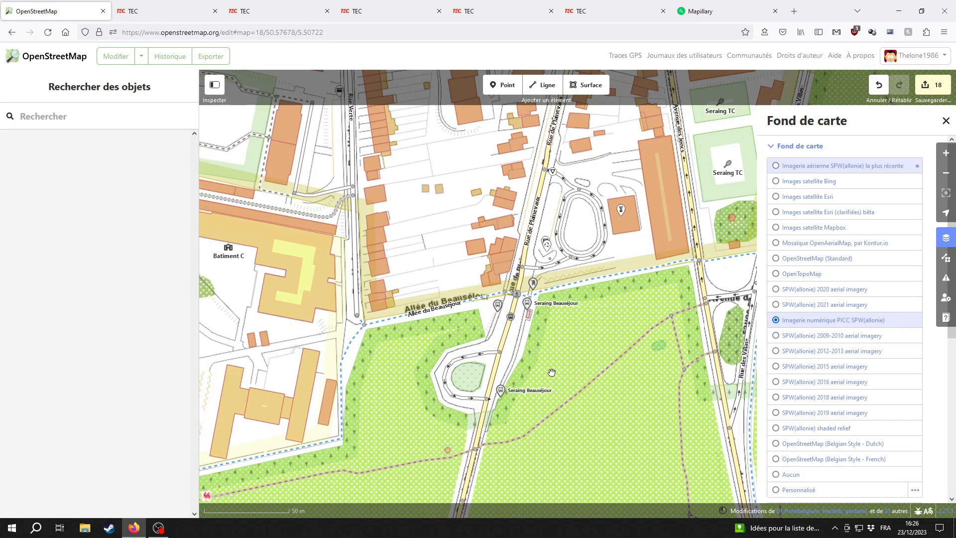
{"action": "scroll", "coordinate": [552, 372], "scroll_direction": "up", "scroll_amount": 3}
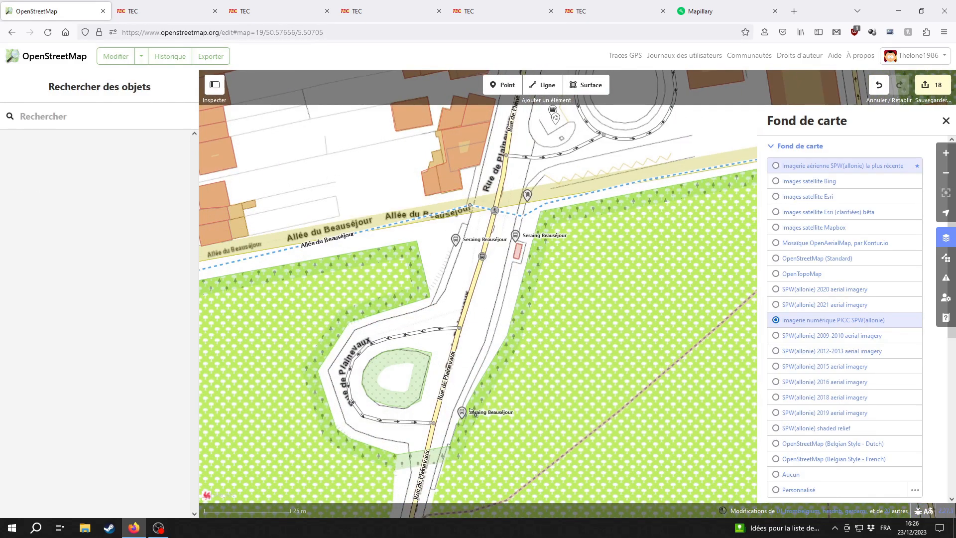
{"action": "left_click", "coordinate": [465, 412]}
{"action": "scroll", "coordinate": [121, 396], "scroll_direction": "down", "scroll_amount": 10}
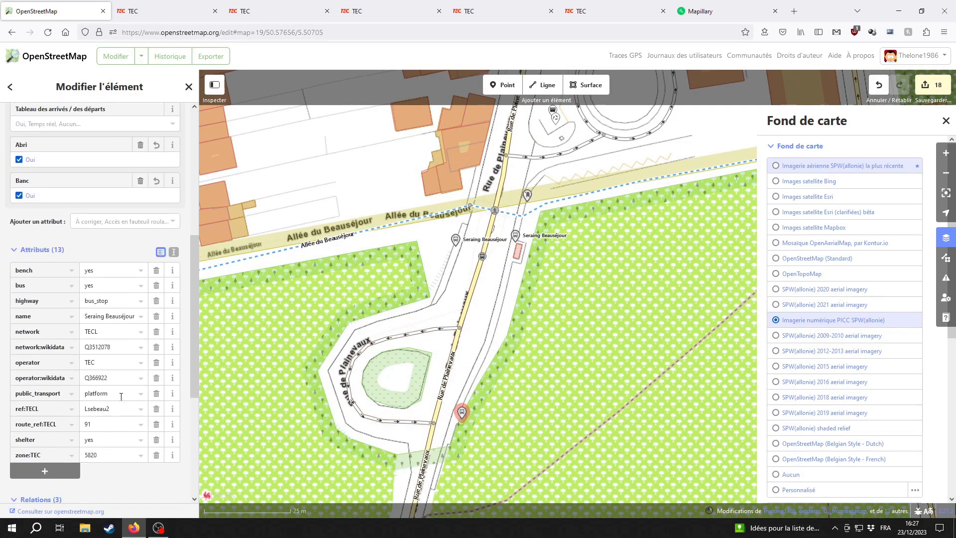
{"action": "scroll", "coordinate": [132, 383], "scroll_direction": "down", "scroll_amount": 5}
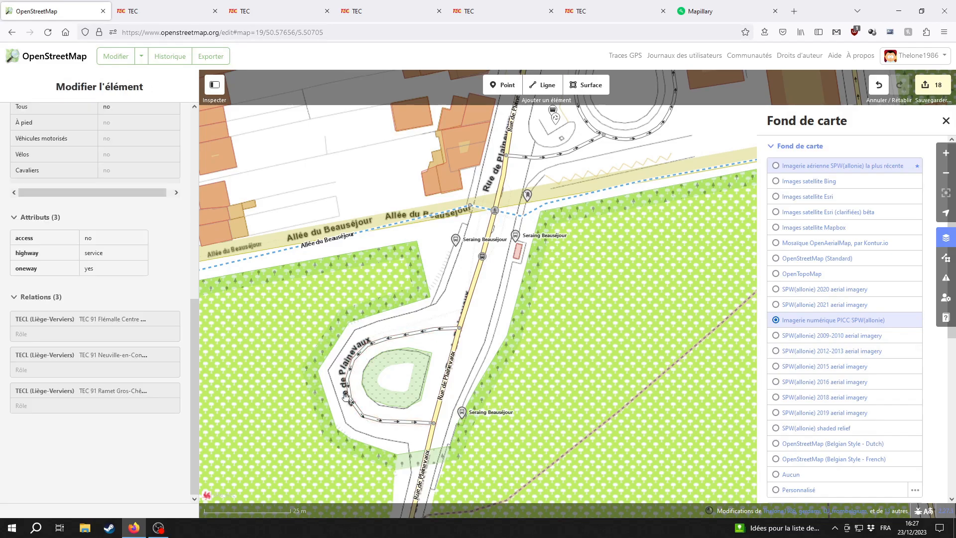
- Check the route relations of the Rue de Plainevaux segment between the loop's northern junction and the stop position
{"action": "left_click", "coordinate": [473, 294]}
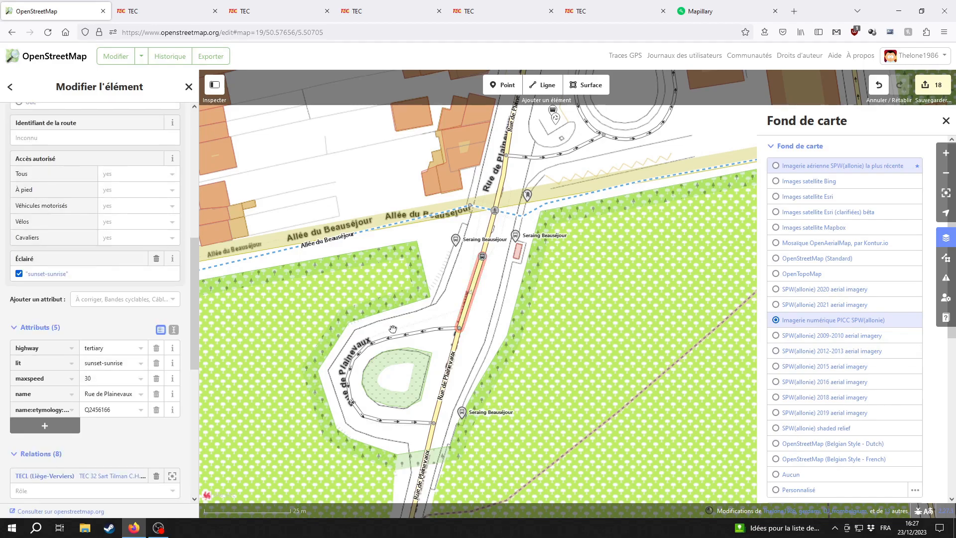
{"action": "scroll", "coordinate": [124, 453], "scroll_direction": "down", "scroll_amount": 5}
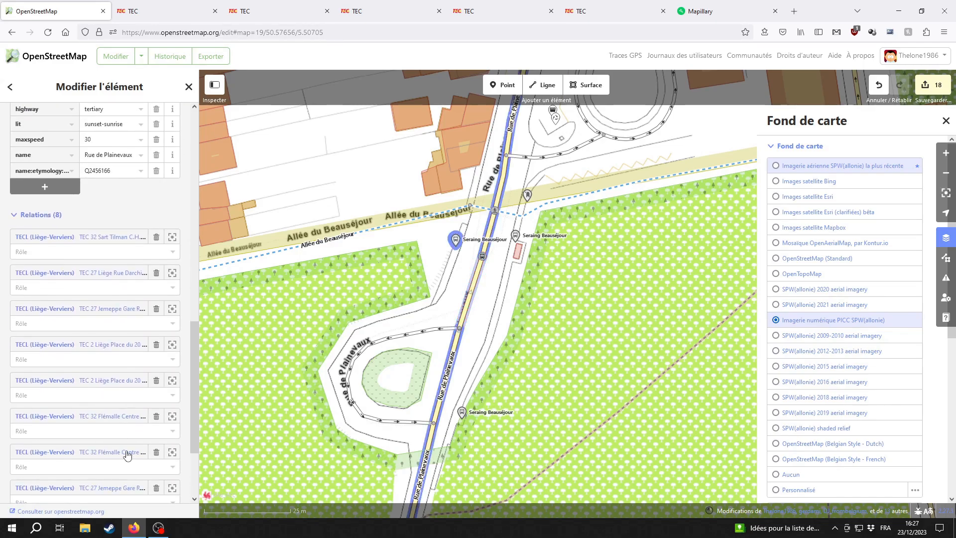
{"action": "scroll", "coordinate": [60, 451], "scroll_direction": "down", "scroll_amount": 3}
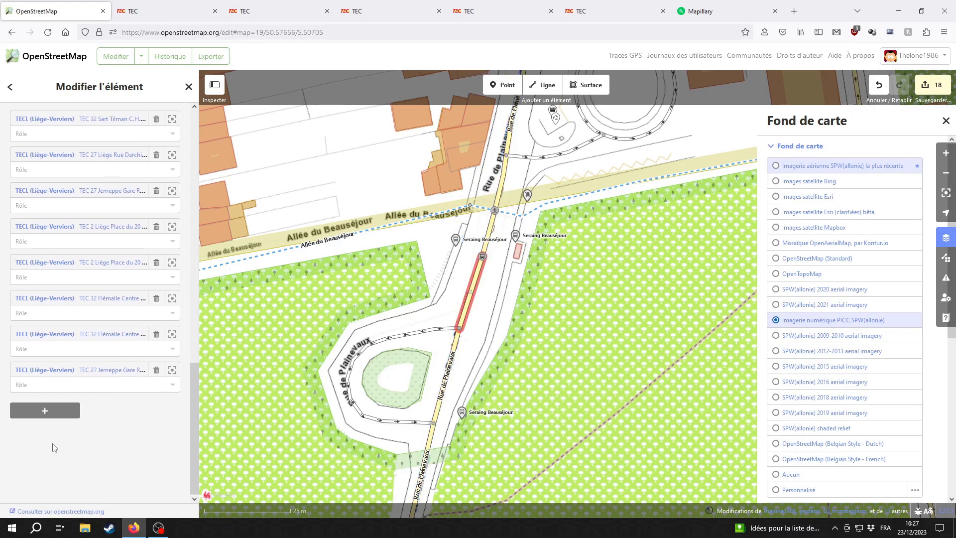
{"action": "left_click_drag", "start_coordinate": [581, 283], "coordinate": [588, 355]}
{"action": "scroll", "coordinate": [506, 369], "scroll_direction": "up", "scroll_amount": 2}
{"action": "left_click", "coordinate": [506, 364]}
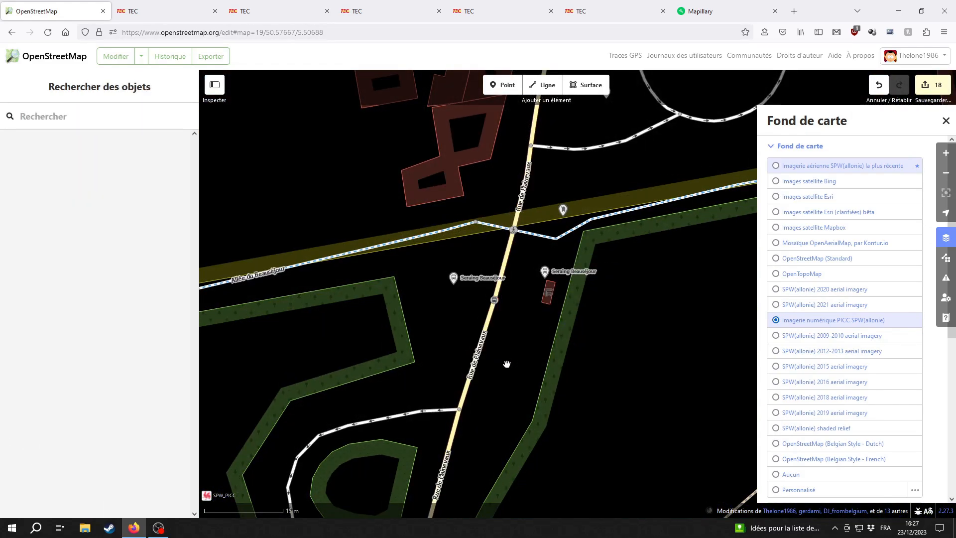
- Switch to the TEC line 91 timetable page and look through its stops in the Flémalle direction
{"action": "left_click", "coordinate": [160, 5]}
{"action": "scroll", "coordinate": [120, 305], "scroll_direction": "down", "scroll_amount": 3}
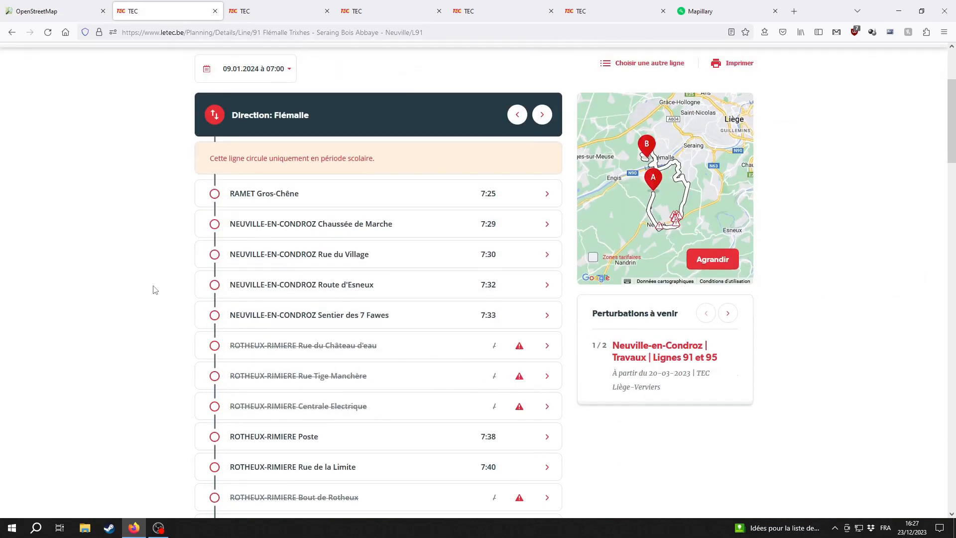
{"action": "scroll", "coordinate": [151, 262], "scroll_direction": "up", "scroll_amount": 3}
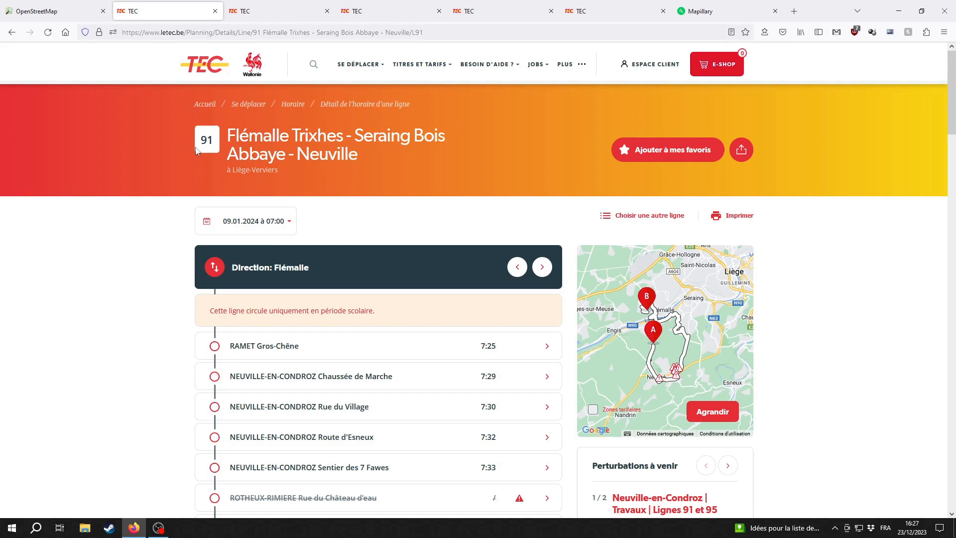
{"action": "scroll", "coordinate": [143, 367], "scroll_direction": "down", "scroll_amount": 15}
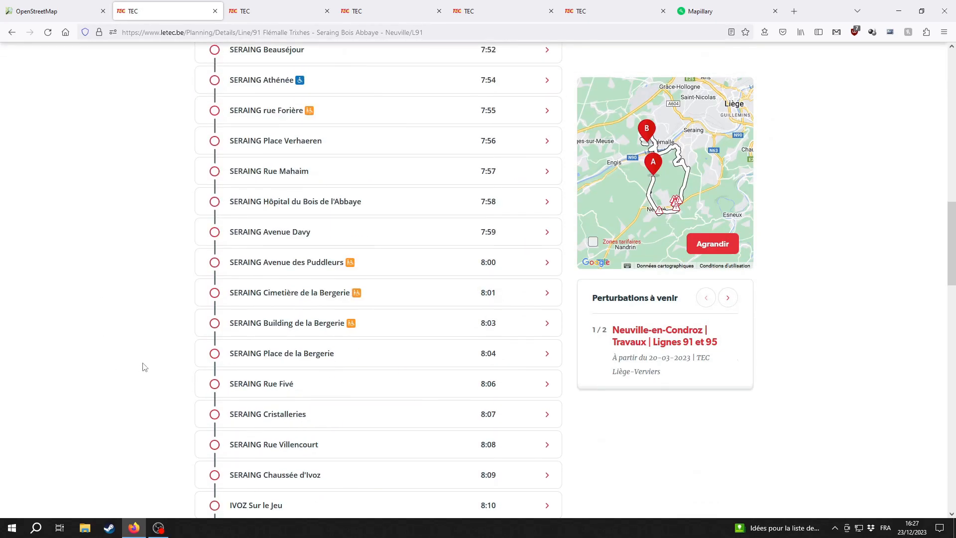
- Look through the line 91 stops in the Flémalle direction and check the SERAING Beauséjour entry's stop link
{"action": "scroll", "coordinate": [143, 367], "scroll_direction": "down", "scroll_amount": 4}
{"action": "scroll", "coordinate": [143, 367], "scroll_direction": "up", "scroll_amount": 4}
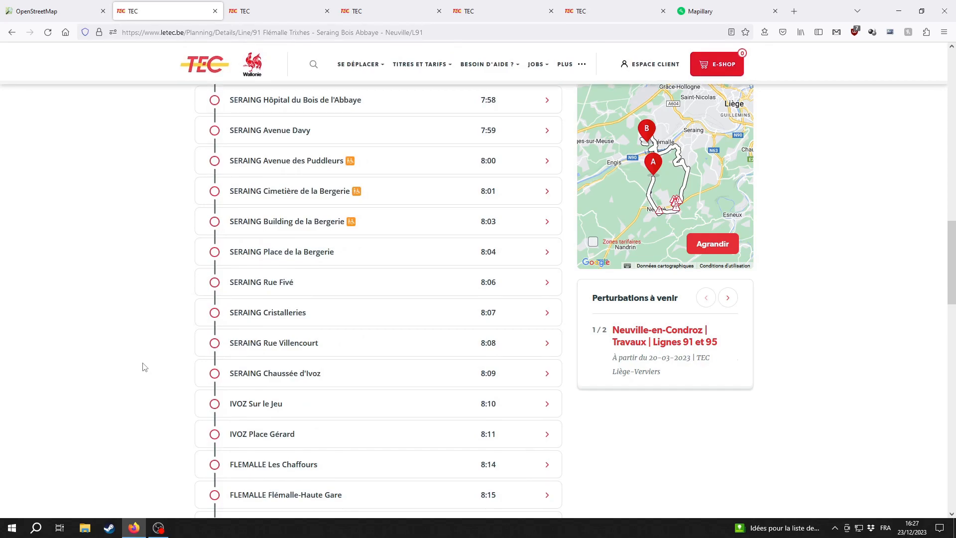
{"action": "scroll", "coordinate": [143, 369], "scroll_direction": "up", "scroll_amount": 4}
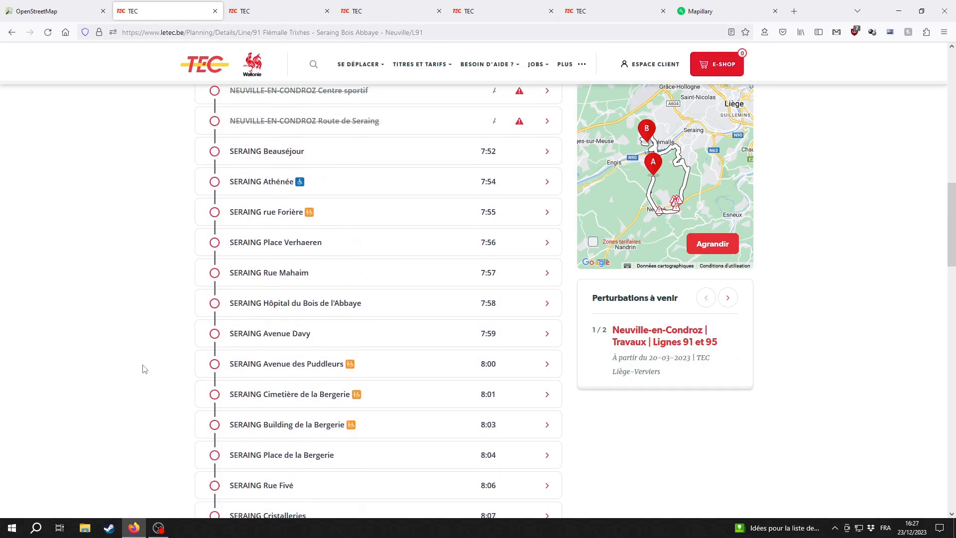
{"action": "scroll", "coordinate": [143, 343], "scroll_direction": "up", "scroll_amount": 2}
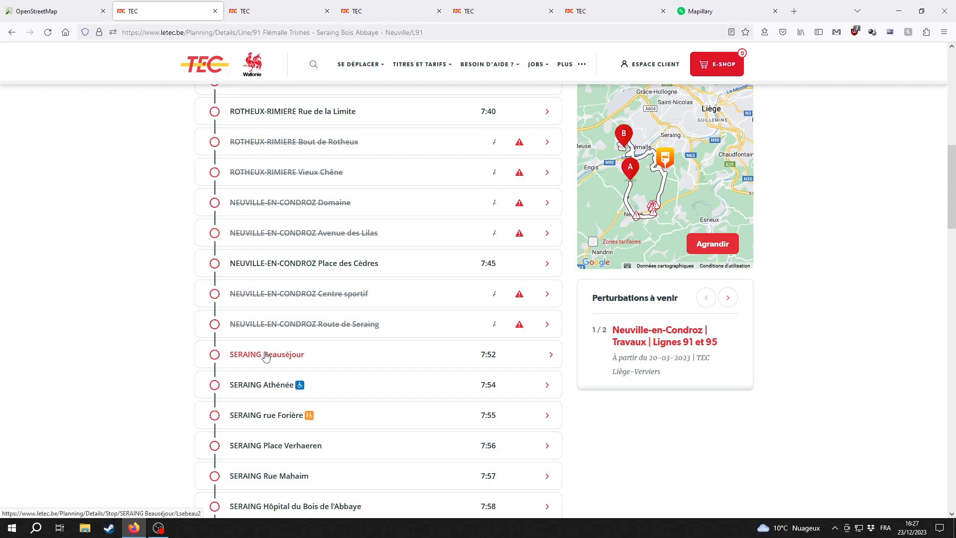
- Switch to the OpenStreetMap editor and check the TECL reference and attributes of the southern Seraing Beauséjour stop beside the loop
{"action": "left_click", "coordinate": [74, 7]}
{"action": "left_click_drag", "start_coordinate": [552, 335], "coordinate": [627, 171]}
{"action": "left_click", "coordinate": [541, 378]}
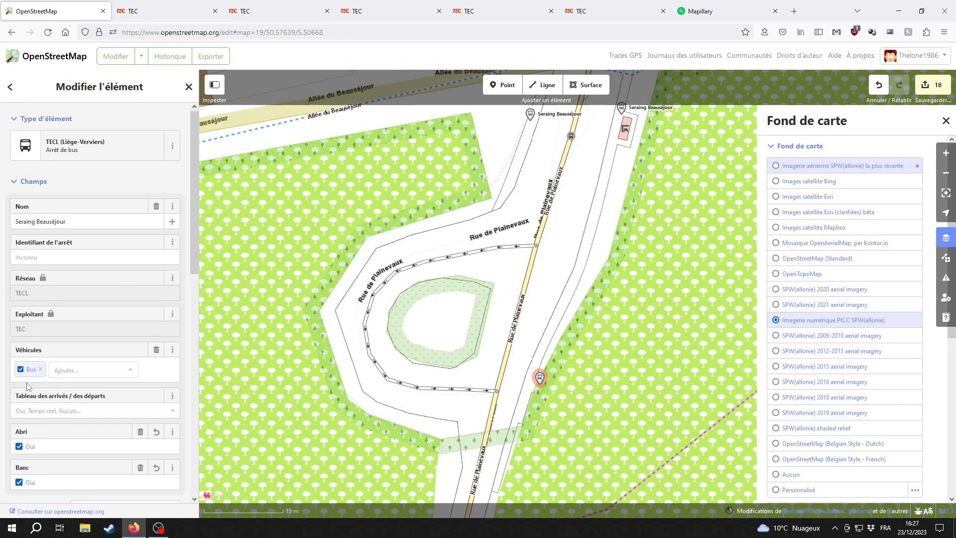
{"action": "scroll", "coordinate": [95, 308], "scroll_direction": "down", "scroll_amount": 6}
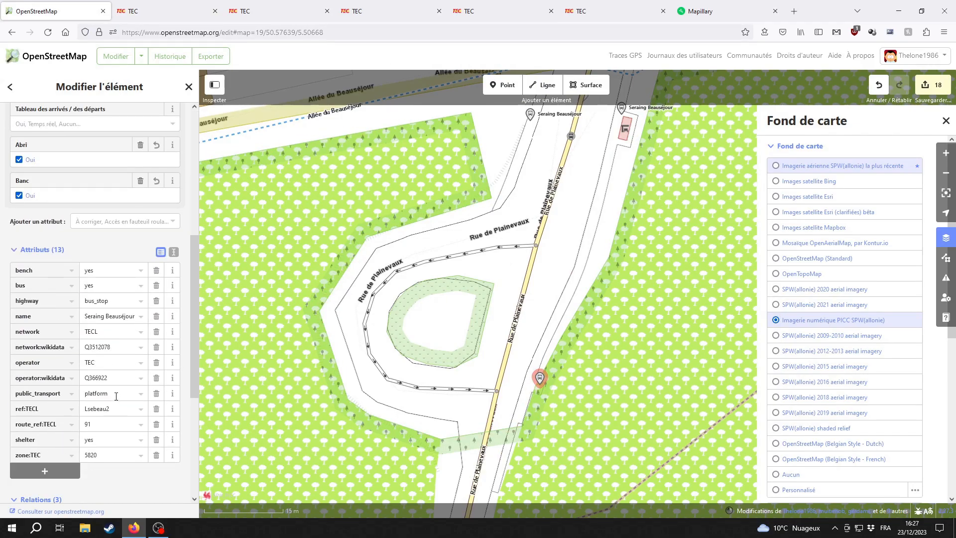
{"action": "left_click_drag", "start_coordinate": [115, 413], "coordinate": [1, 384]}
- Switch to the TEC line 91 timetable, reverse its direction and look through the stops around SERAING Beauséjour
{"action": "key", "text": "ctrl+Tab"}
{"action": "scroll", "coordinate": [122, 278], "scroll_direction": "up", "scroll_amount": 15}
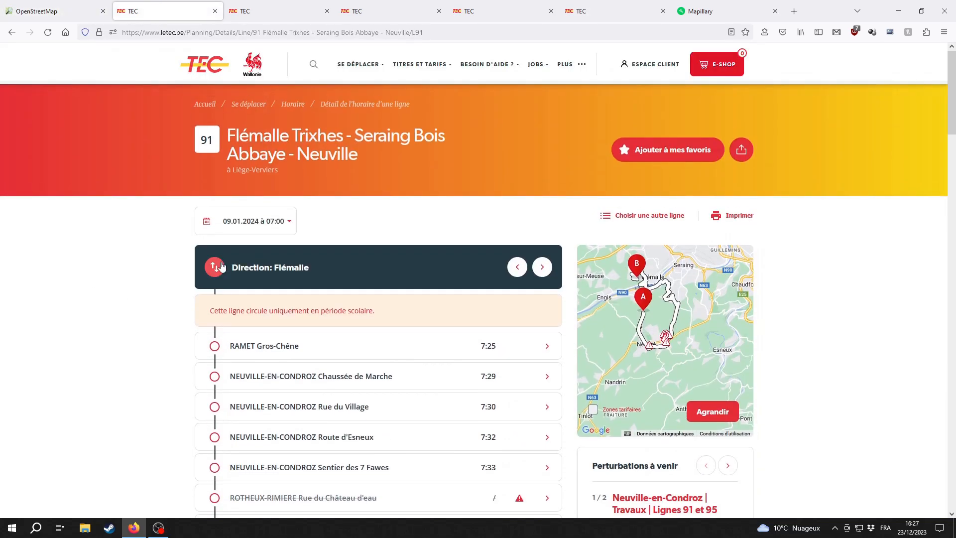
{"action": "left_click", "coordinate": [222, 266]}
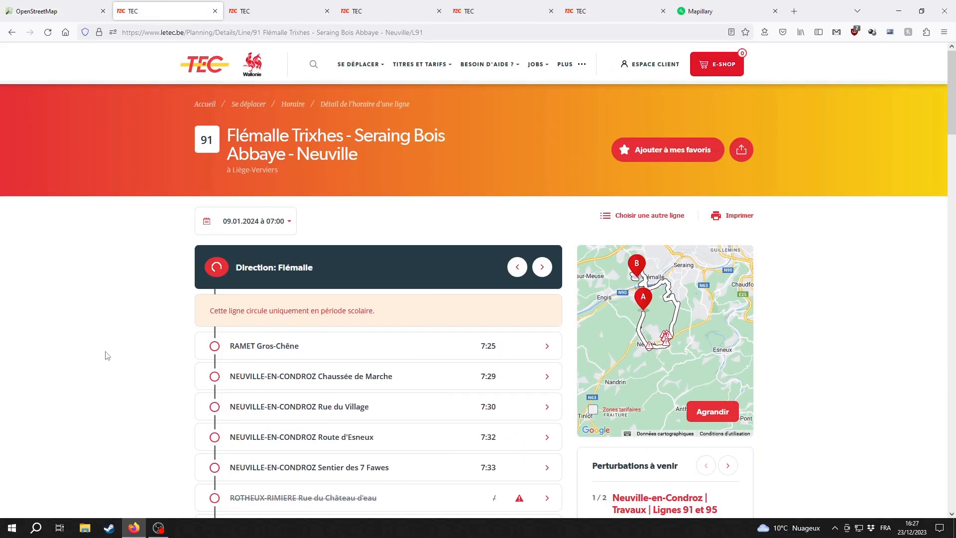
{"action": "scroll", "coordinate": [137, 367], "scroll_direction": "down", "scroll_amount": 7}
{"action": "scroll", "coordinate": [140, 367], "scroll_direction": "down", "scroll_amount": 7}
{"action": "scroll", "coordinate": [145, 369], "scroll_direction": "down", "scroll_amount": 2}
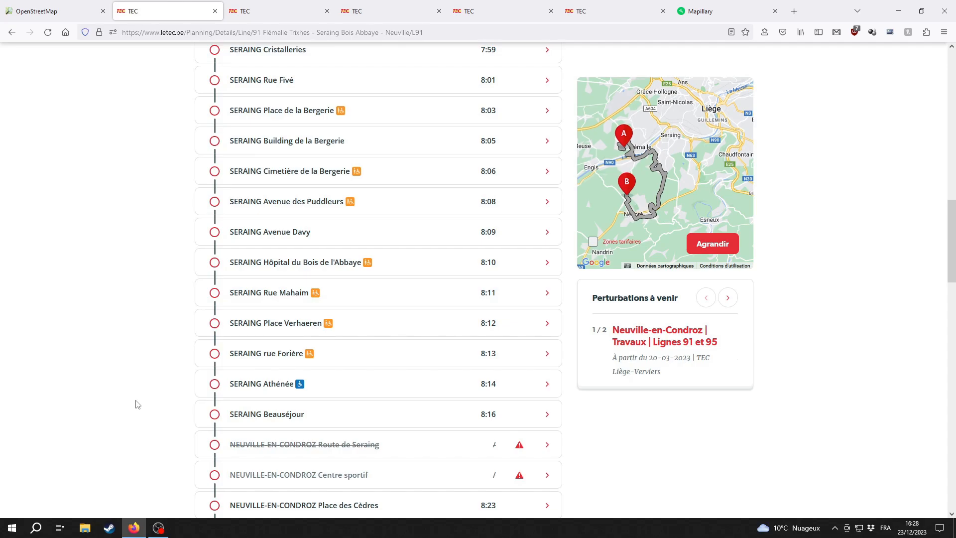
- Back in the OpenStreetMap editor, set route_ref:TECL to 2;27;32 on the Seraing Beauséjour stop on the road's east side
{"action": "left_click", "coordinate": [40, 11]}
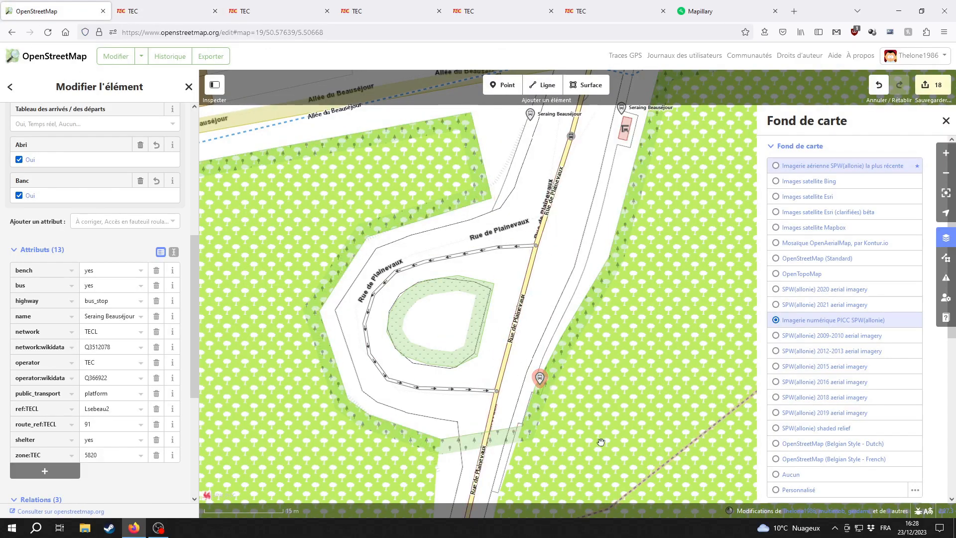
{"action": "left_click", "coordinate": [625, 373]}
{"action": "left_click_drag", "start_coordinate": [651, 192], "coordinate": [567, 415]}
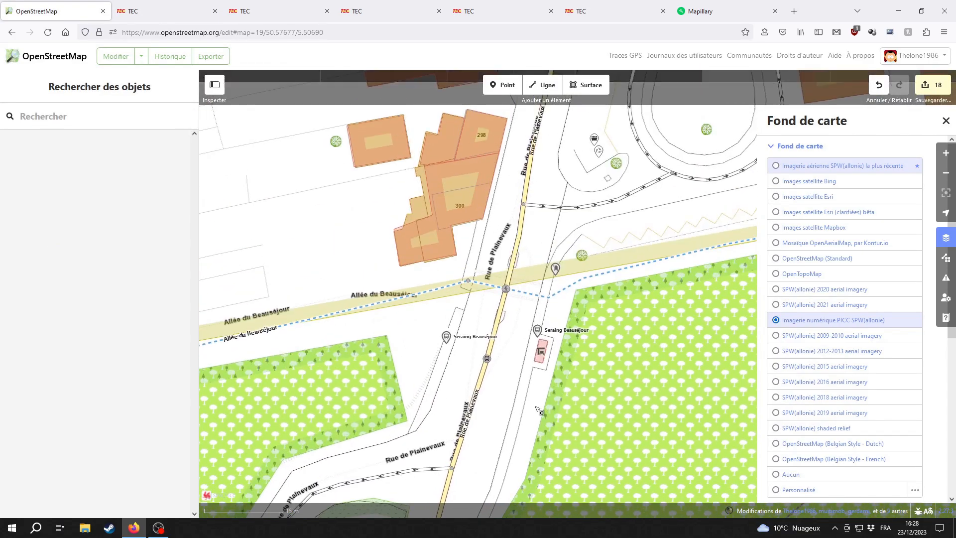
{"action": "left_click", "coordinate": [538, 339]}
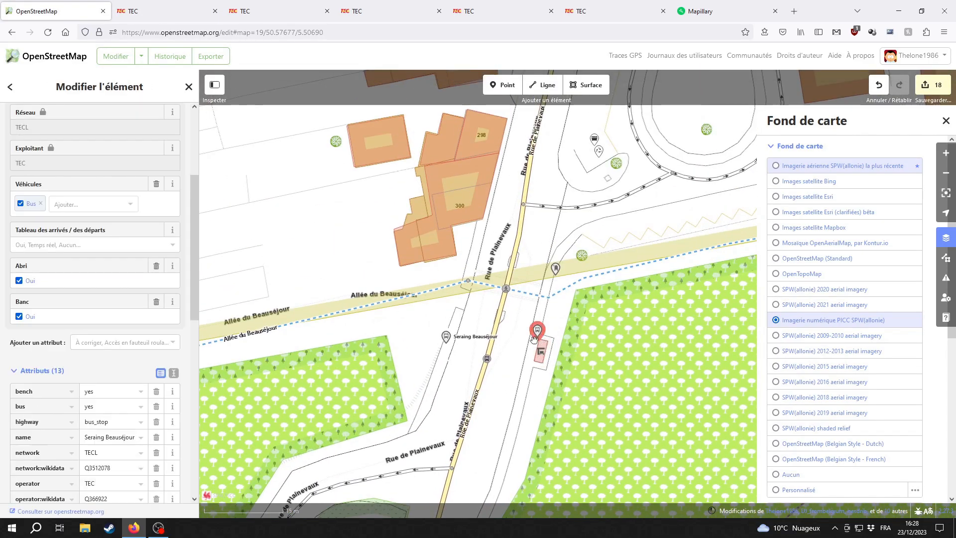
{"action": "scroll", "coordinate": [74, 381], "scroll_direction": "up", "scroll_amount": 2}
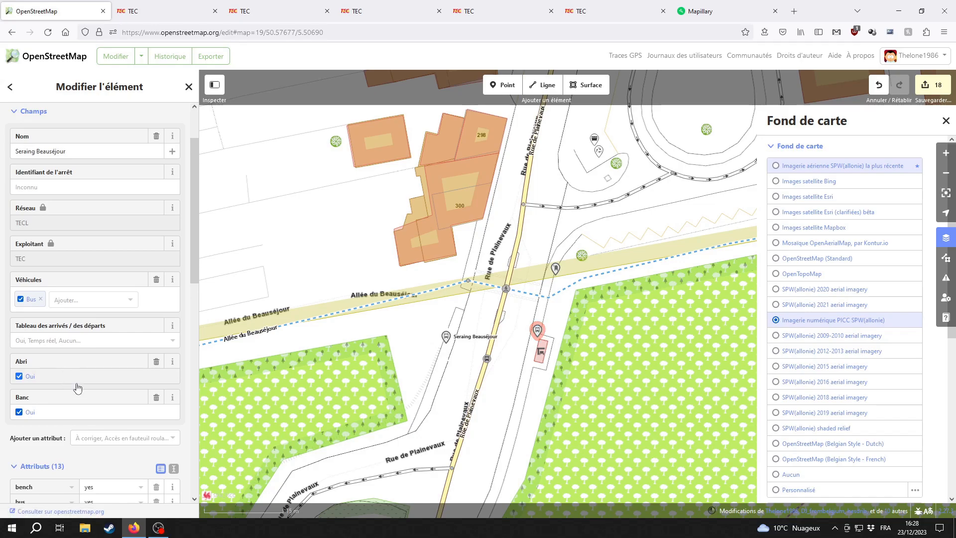
{"action": "scroll", "coordinate": [77, 387], "scroll_direction": "down", "scroll_amount": 6}
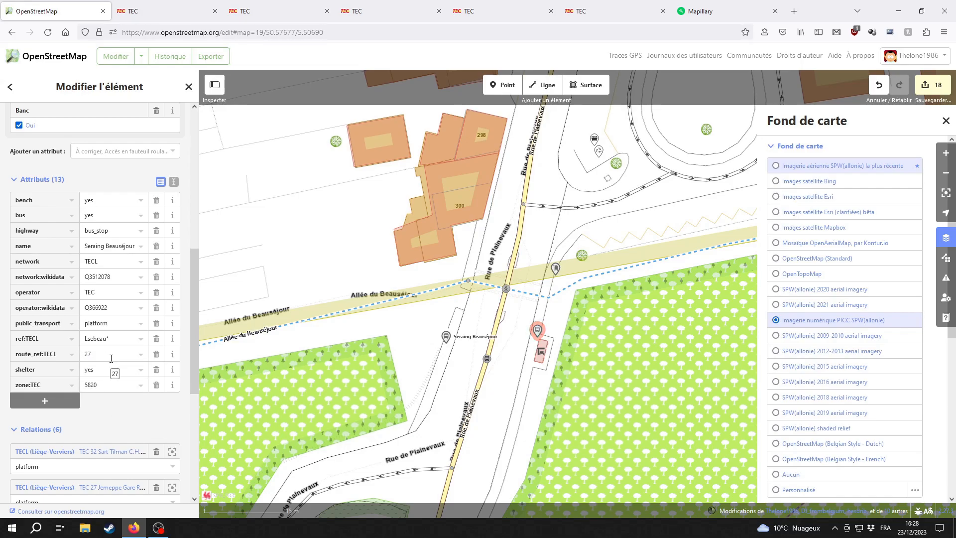
{"action": "left_click", "coordinate": [84, 353]}
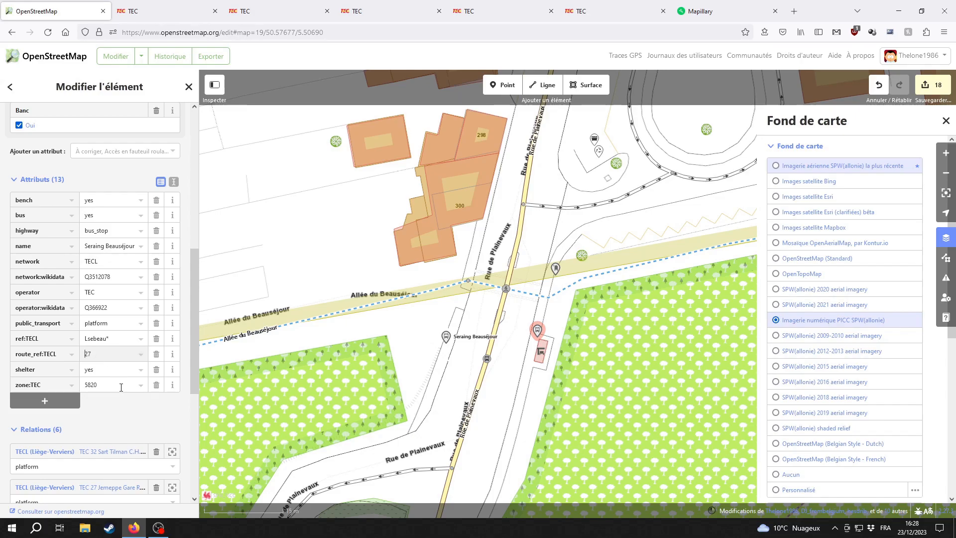
{"action": "type", "text": "2;27;32"}
{"action": "key", "text": "Escape"}
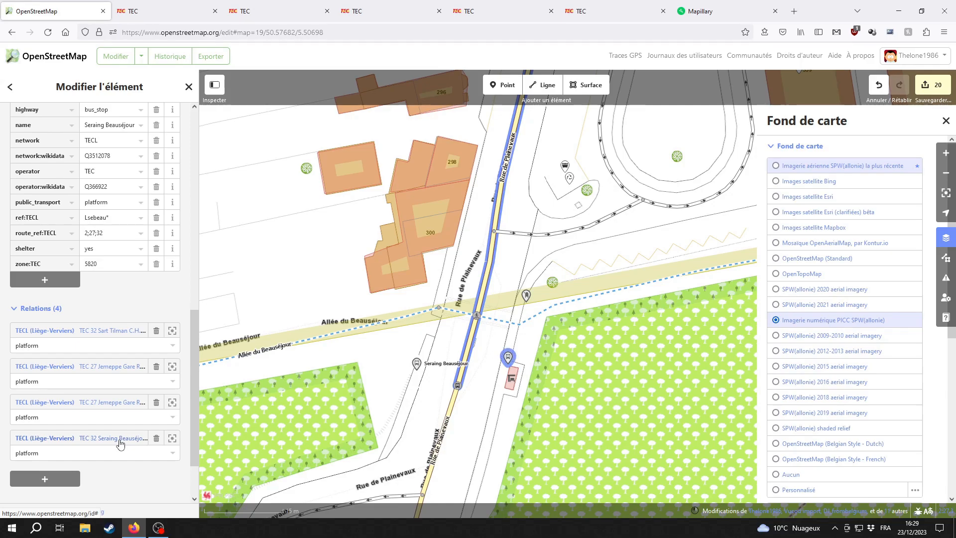
- Compare the route relations and attributes of the western and eastern Seraing Beauséjour stops on Rue de Plainevaux
{"action": "left_click", "coordinate": [417, 364]}
{"action": "scroll", "coordinate": [58, 347], "scroll_direction": "down", "scroll_amount": 4}
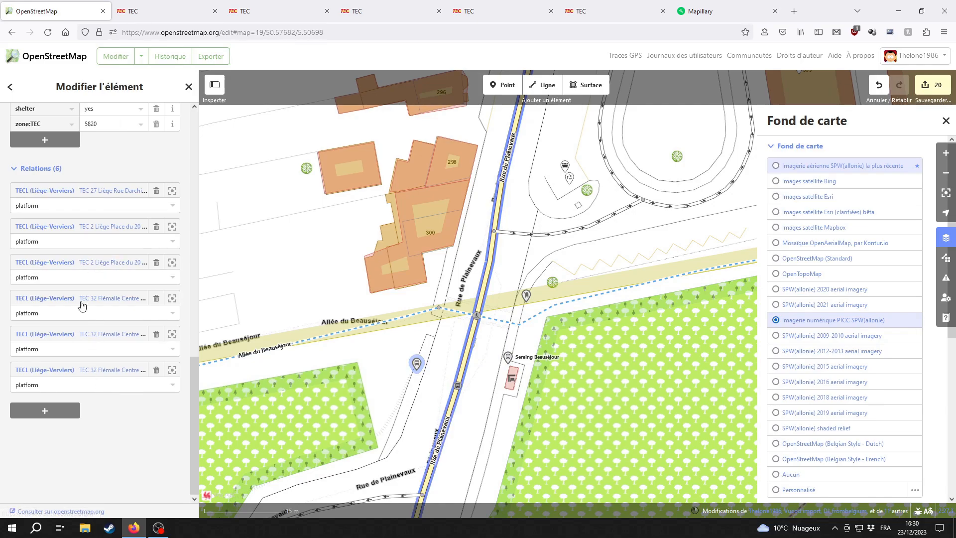
{"action": "left_click", "coordinate": [508, 356]}
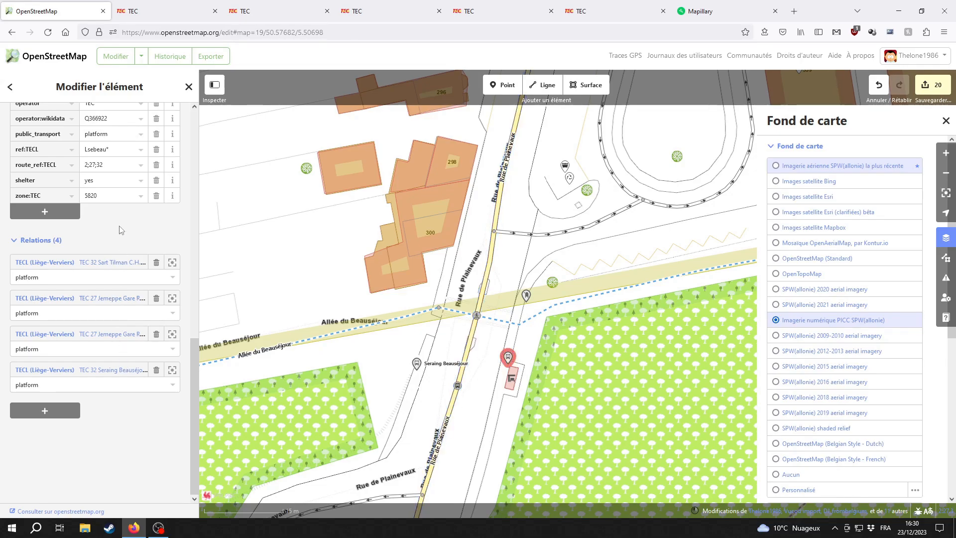
{"action": "scroll", "coordinate": [2, 251], "scroll_direction": "up", "scroll_amount": 5}
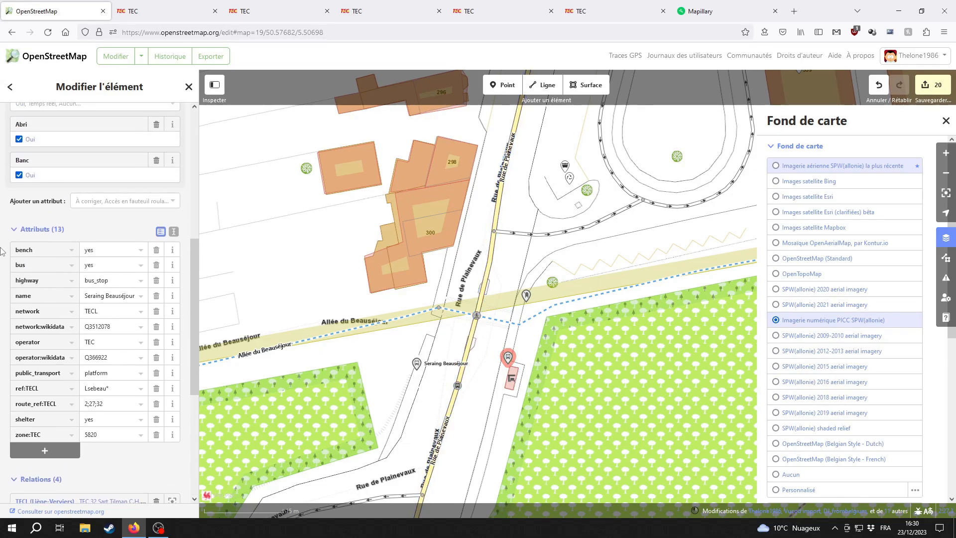
{"action": "scroll", "coordinate": [1, 251], "scroll_direction": "down", "scroll_amount": 2}
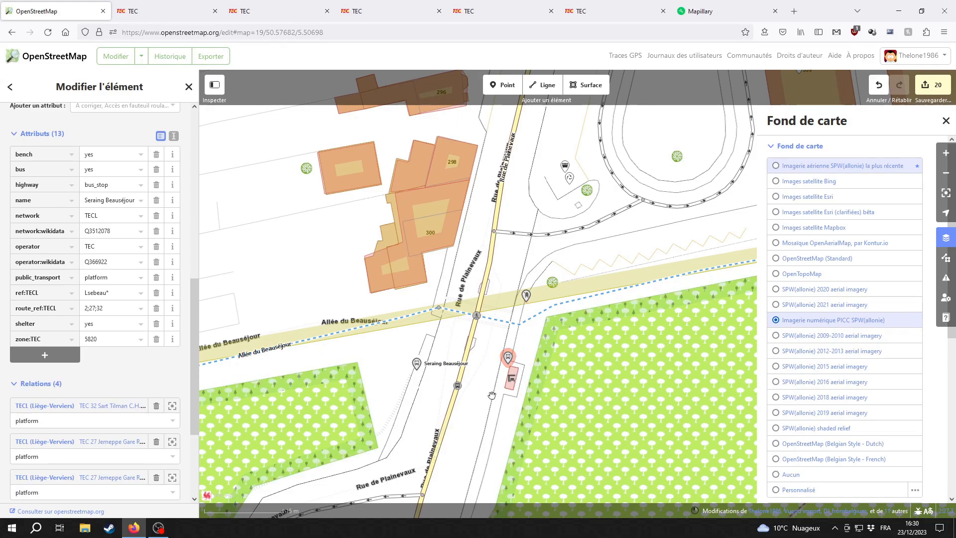
{"action": "scroll", "coordinate": [87, 396], "scroll_direction": "down", "scroll_amount": 3}
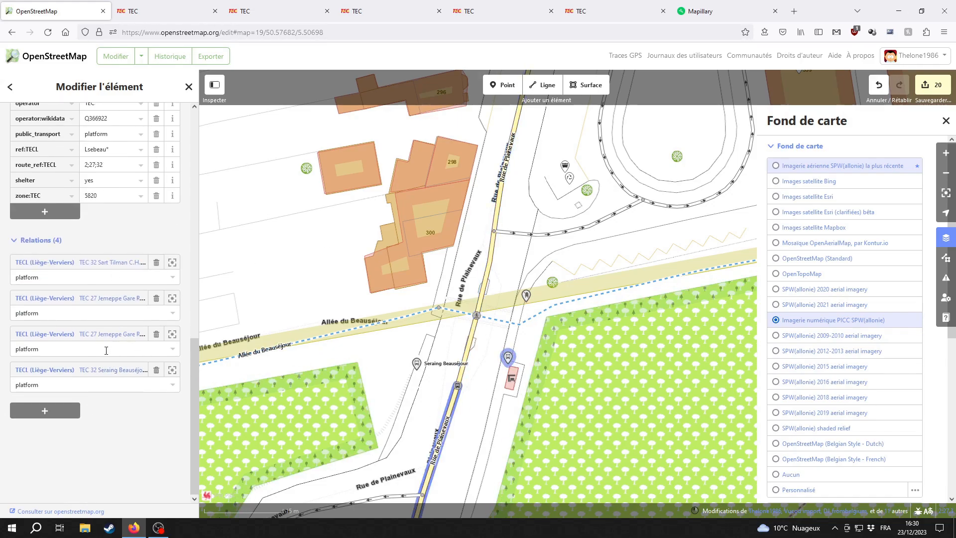
{"action": "scroll", "coordinate": [100, 420], "scroll_direction": "up", "scroll_amount": 6}
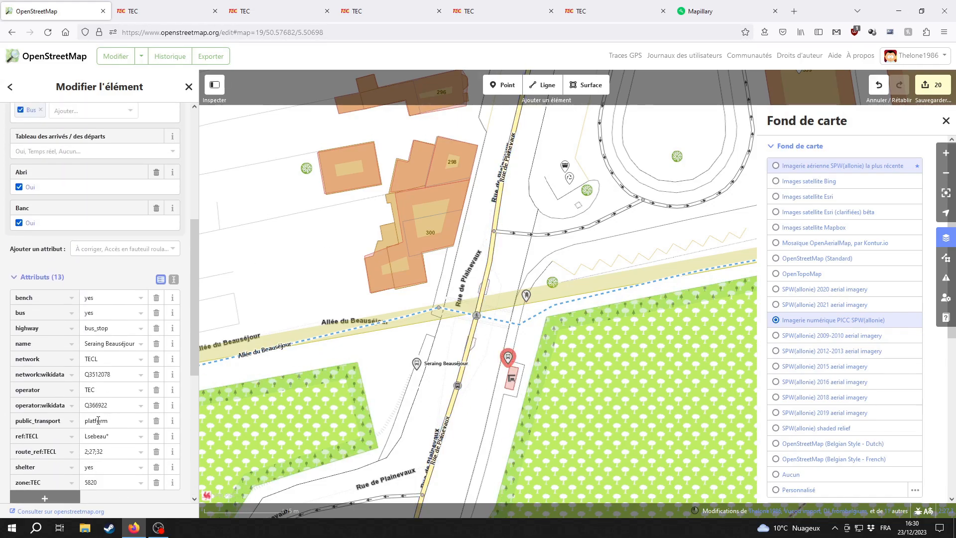
- Check the attributes and route relations of the southern Seraing Beauséjour stop beside the turning loop
{"action": "left_click", "coordinate": [471, 390]}
{"action": "left_click_drag", "start_coordinate": [467, 354], "coordinate": [391, 153]}
{"action": "left_click_drag", "start_coordinate": [516, 256], "coordinate": [586, 182]}
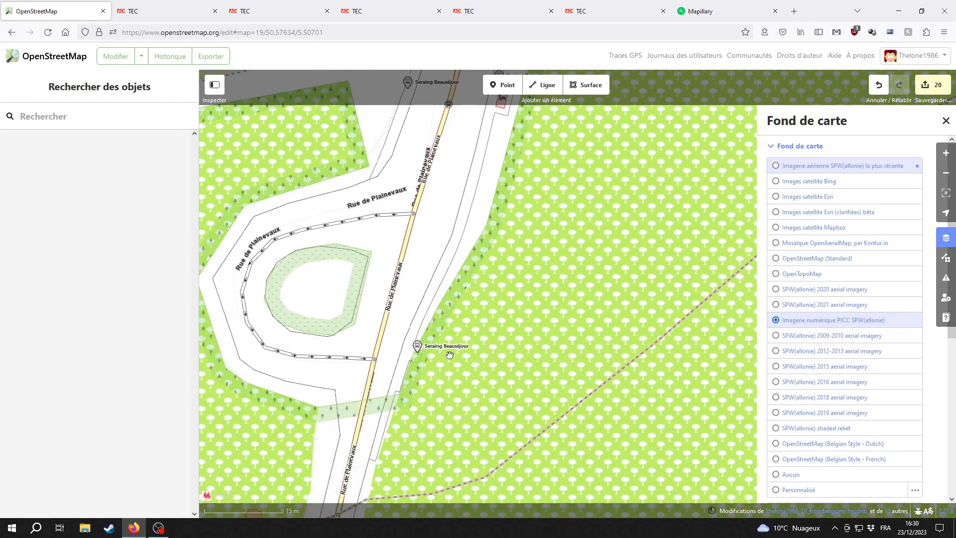
{"action": "left_click", "coordinate": [418, 347]}
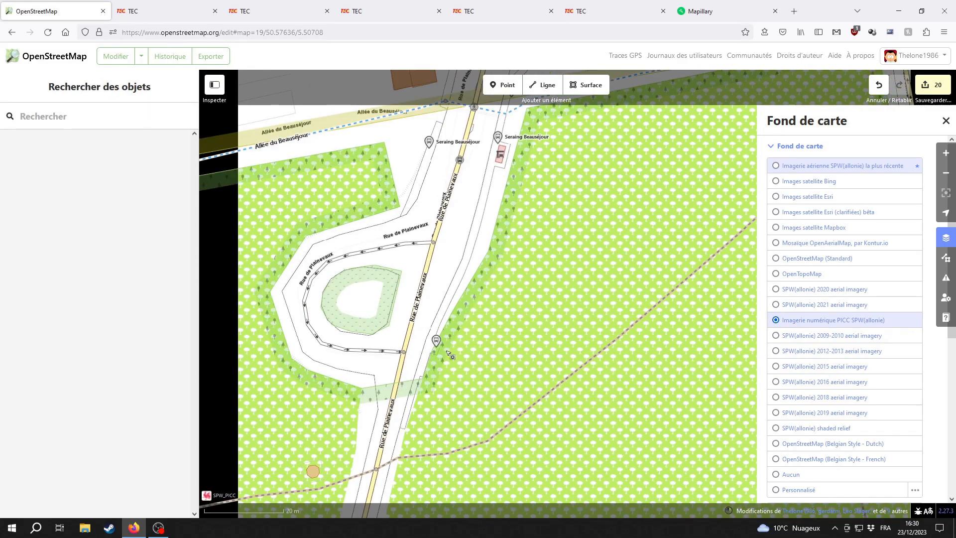
{"action": "left_click", "coordinate": [429, 382]}
{"action": "left_click", "coordinate": [437, 341]}
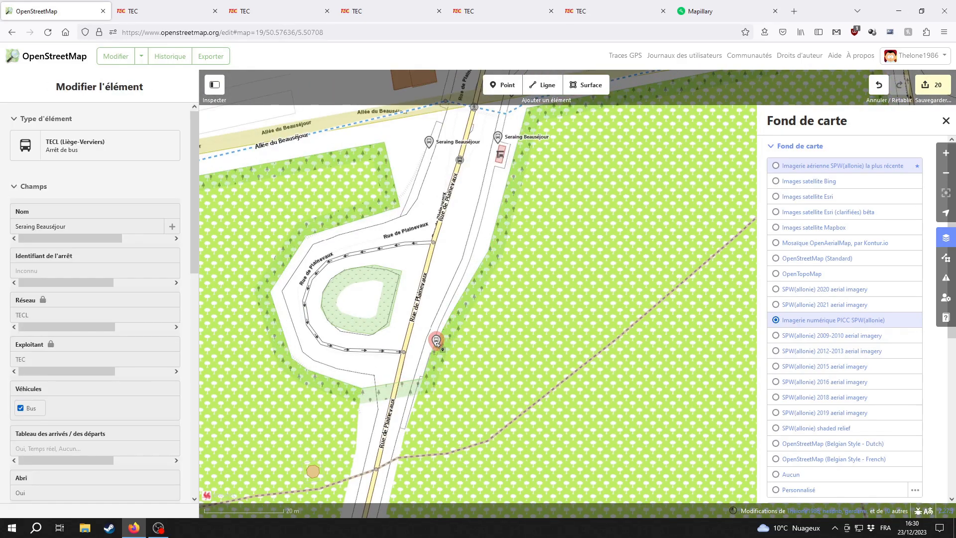
{"action": "scroll", "coordinate": [91, 361], "scroll_direction": "down", "scroll_amount": 7}
{"action": "scroll", "coordinate": [92, 361], "scroll_direction": "down", "scroll_amount": 4}
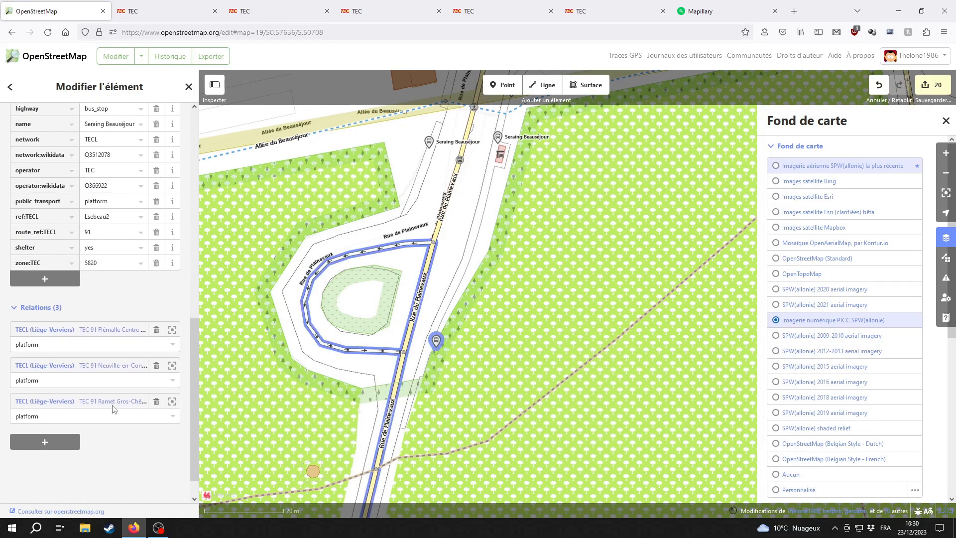
- Add the Seraing Beauséjour stop on the west side of Rue de Plainevaux to the TEC 94 Seraing Place Kuborn route relation
{"action": "left_click", "coordinate": [532, 296]}
{"action": "left_click_drag", "start_coordinate": [531, 296], "coordinate": [497, 416]}
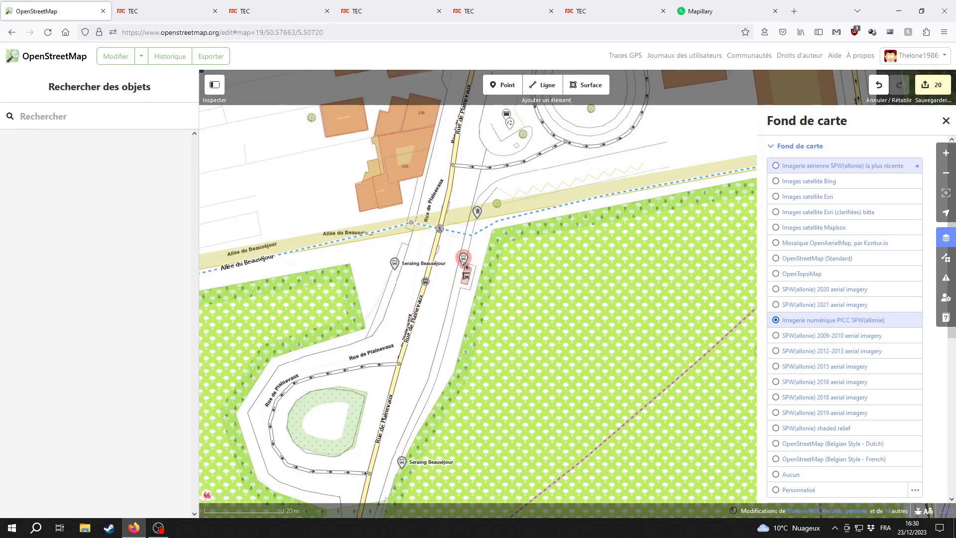
{"action": "left_click", "coordinate": [394, 263]}
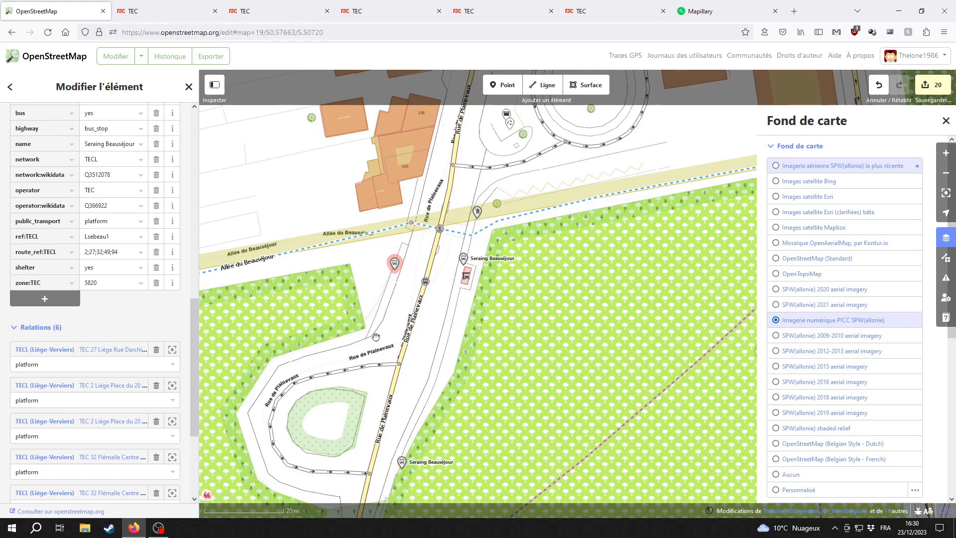
{"action": "left_click", "coordinate": [391, 292]}
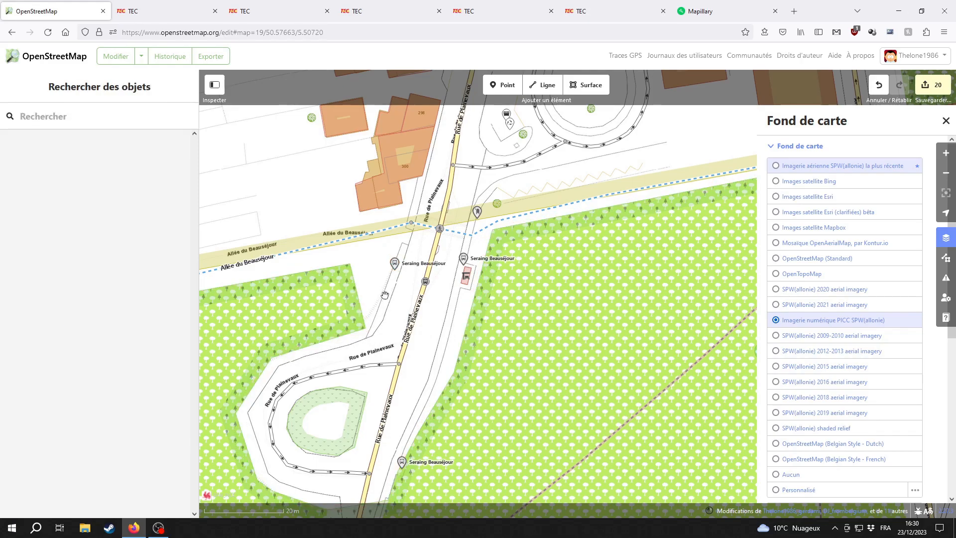
{"action": "left_click", "coordinate": [395, 264]}
{"action": "scroll", "coordinate": [137, 395], "scroll_direction": "down", "scroll_amount": 3}
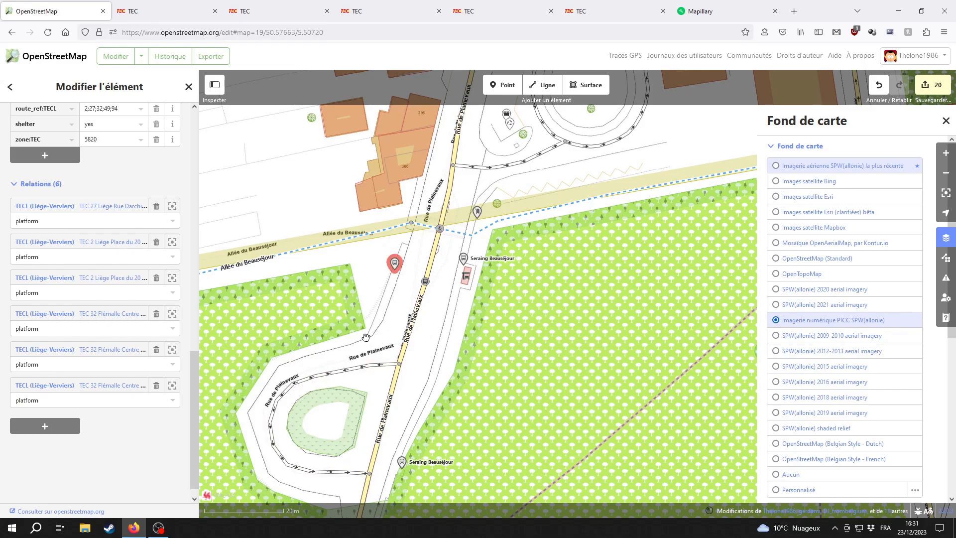
{"action": "left_click_drag", "start_coordinate": [366, 338], "coordinate": [460, 349]}
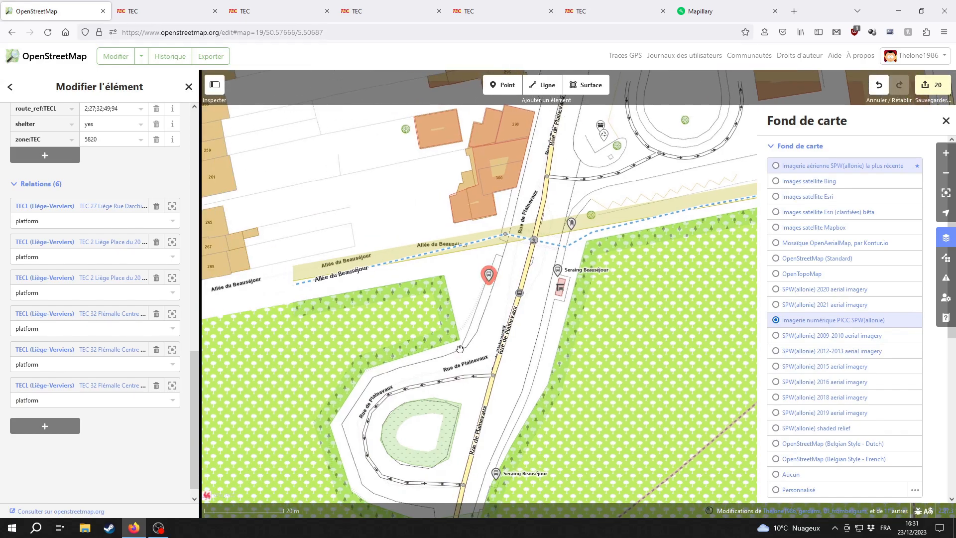
{"action": "left_click", "coordinate": [74, 425]}
{"action": "type", "text": "94"}
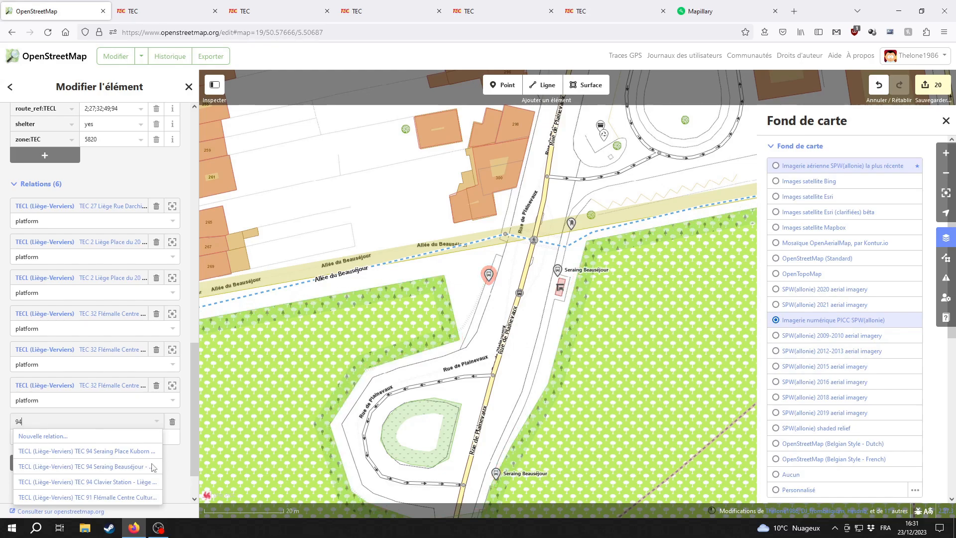
{"action": "left_click", "coordinate": [139, 451]}
- Add the western stop to the TEC 94 route relation starting from Seraing Beauséjour as well
{"action": "left_click", "coordinate": [73, 459]}
{"action": "type", "text": "94"}
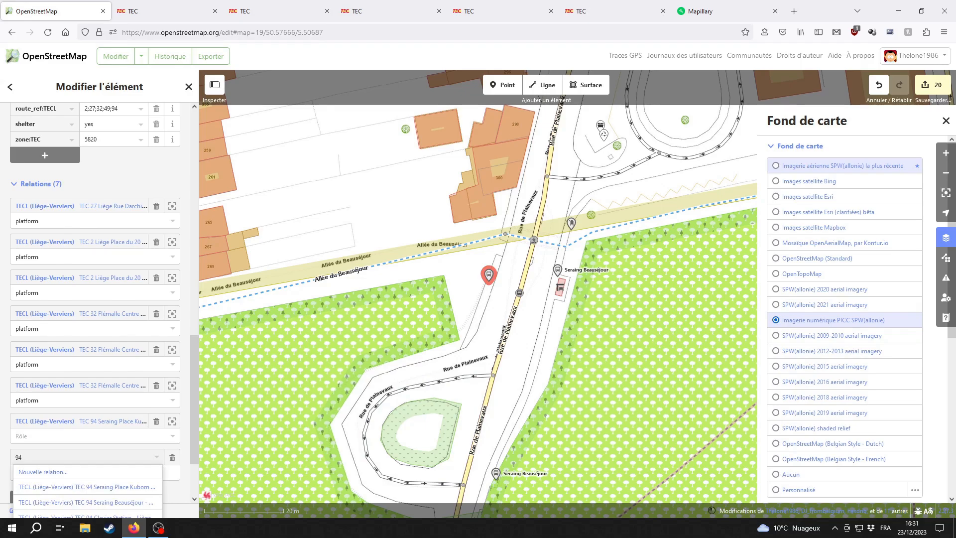
{"action": "scroll", "coordinate": [115, 452], "scroll_direction": "down", "scroll_amount": 1}
{"action": "left_click", "coordinate": [117, 453]}
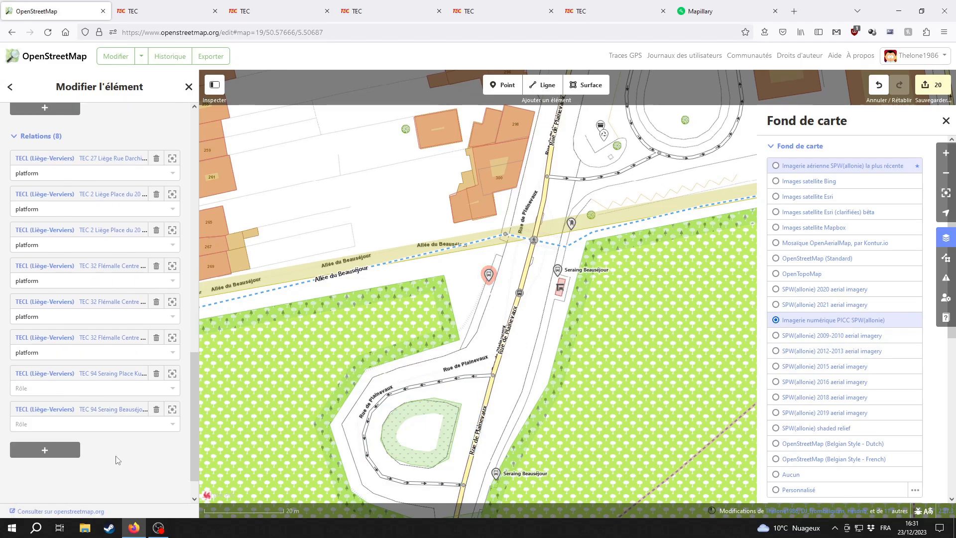
- Inspect the attributes and members of the TEC 94 route relation starting from Seraing Beauséjour, then deselect it
{"action": "left_click", "coordinate": [114, 411]}
{"action": "scroll", "coordinate": [45, 374], "scroll_direction": "up", "scroll_amount": 6}
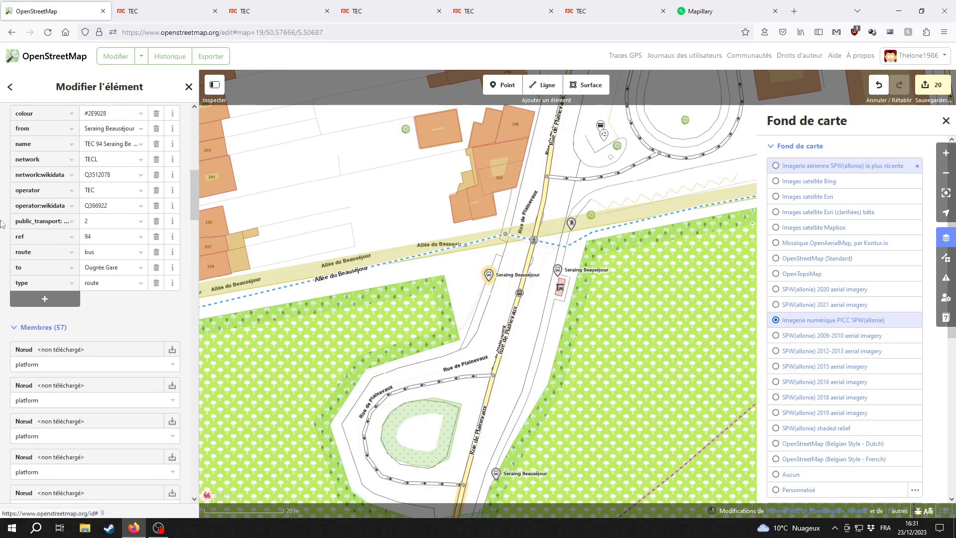
{"action": "left_click", "coordinate": [508, 379]}
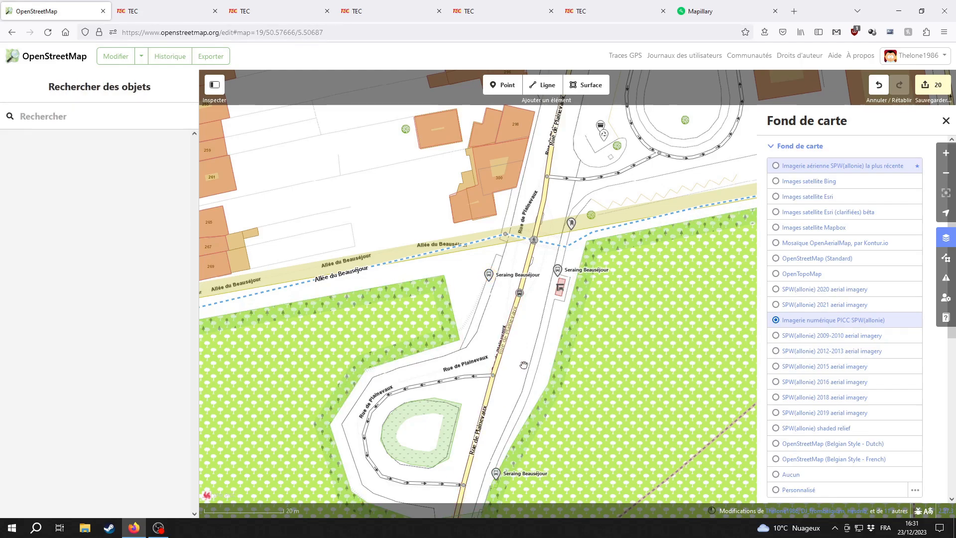
- Add the western Seraing Beauséjour stop to the TEC 94 Clavier Station - Liège Rue Darchis route relation, then deselect it
{"action": "left_click_drag", "start_coordinate": [521, 365], "coordinate": [527, 282]}
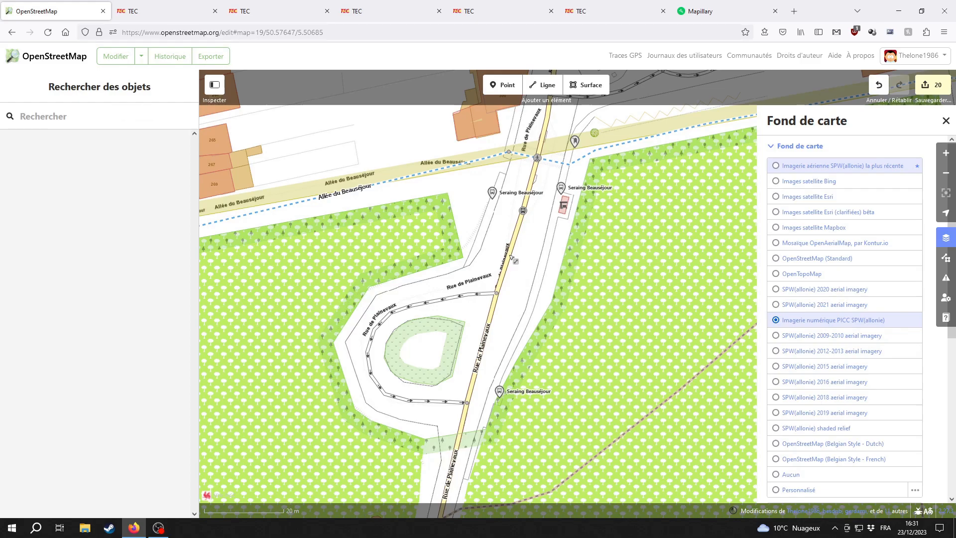
{"action": "left_click", "coordinate": [492, 192]}
{"action": "scroll", "coordinate": [33, 406], "scroll_direction": "down", "scroll_amount": 2}
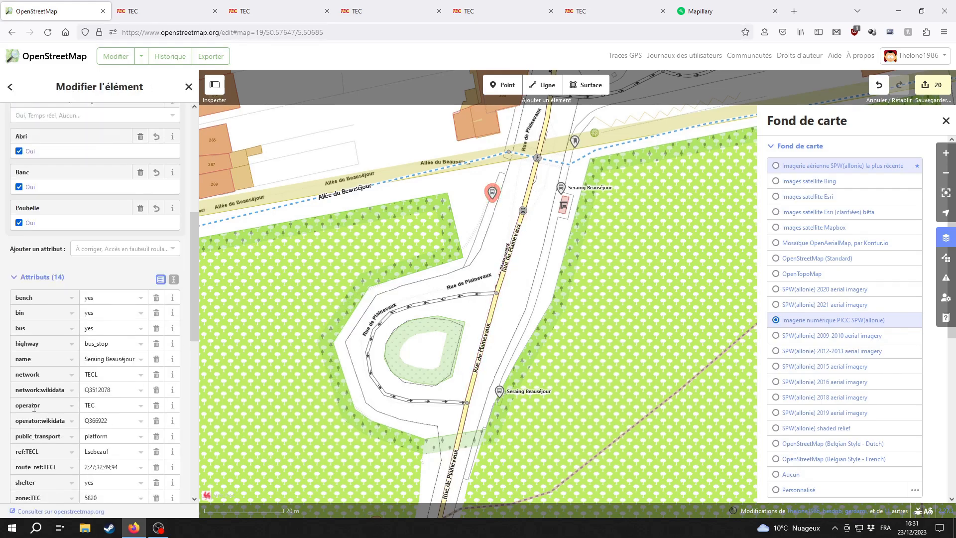
{"action": "scroll", "coordinate": [33, 407], "scroll_direction": "down", "scroll_amount": 10}
{"action": "left_click", "coordinate": [68, 421]}
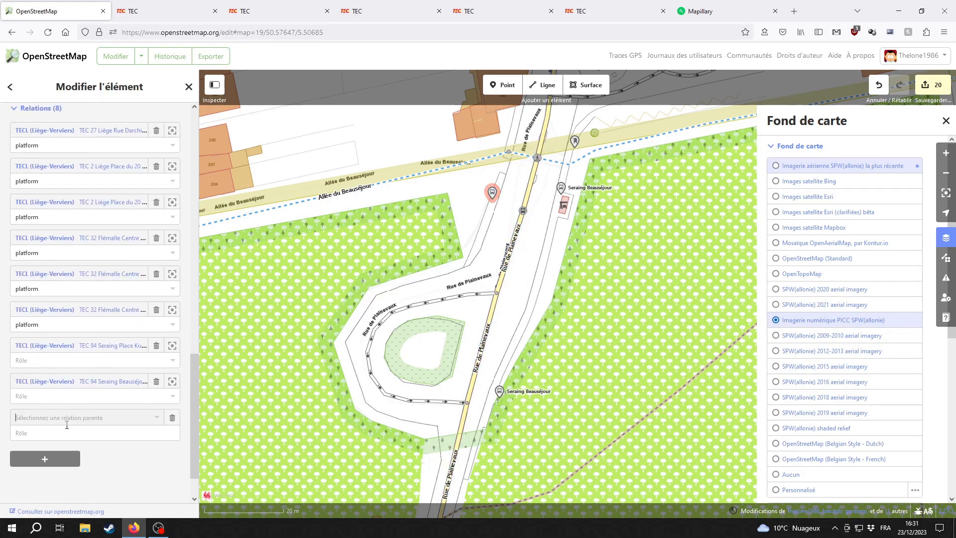
{"action": "type", "text": "94"}
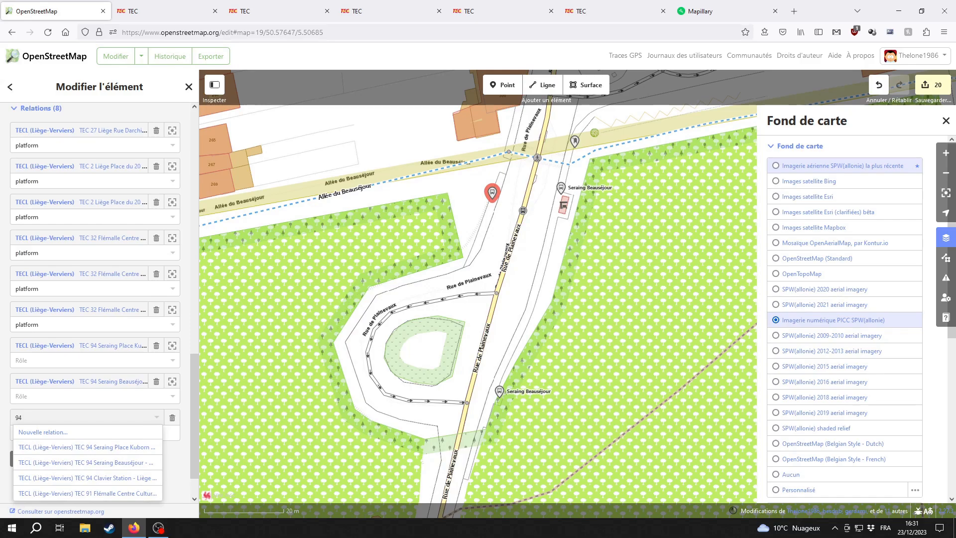
{"action": "left_click", "coordinate": [124, 479]}
{"action": "left_click", "coordinate": [333, 465]}
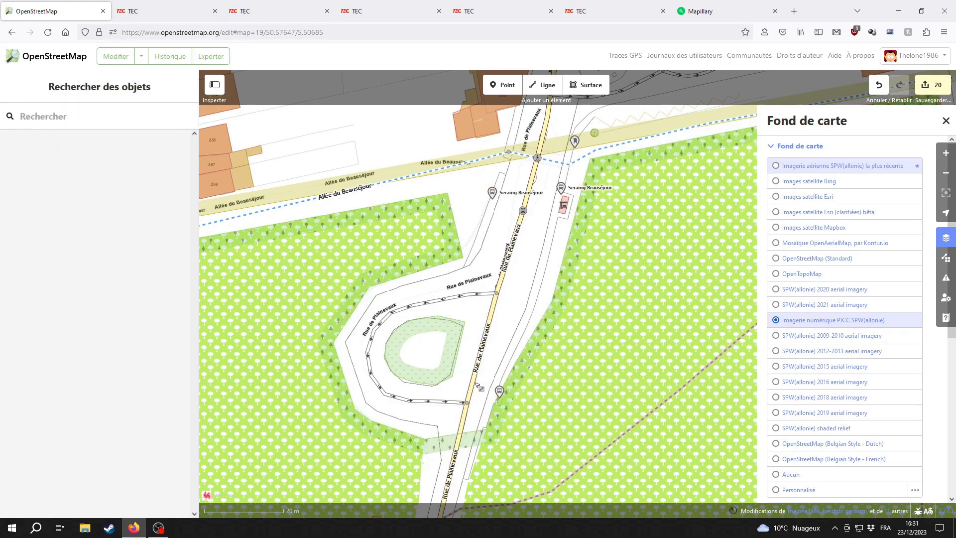
- Compare the TEC route relations of the Rue de Plainevaux segments at the turning loop and inspect the TEC 94 Clavier Station relation
{"action": "left_click", "coordinate": [469, 398]}
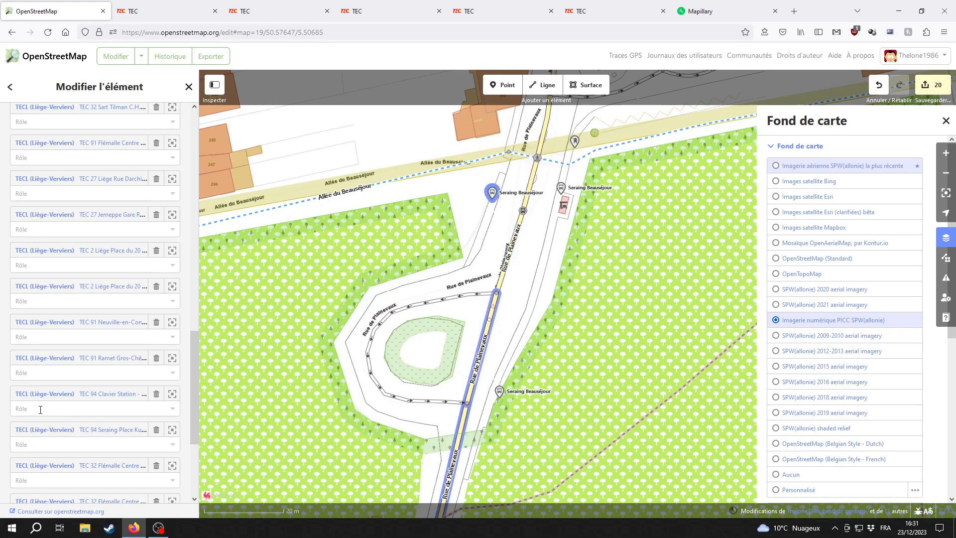
{"action": "scroll", "coordinate": [60, 419], "scroll_direction": "down", "scroll_amount": 5}
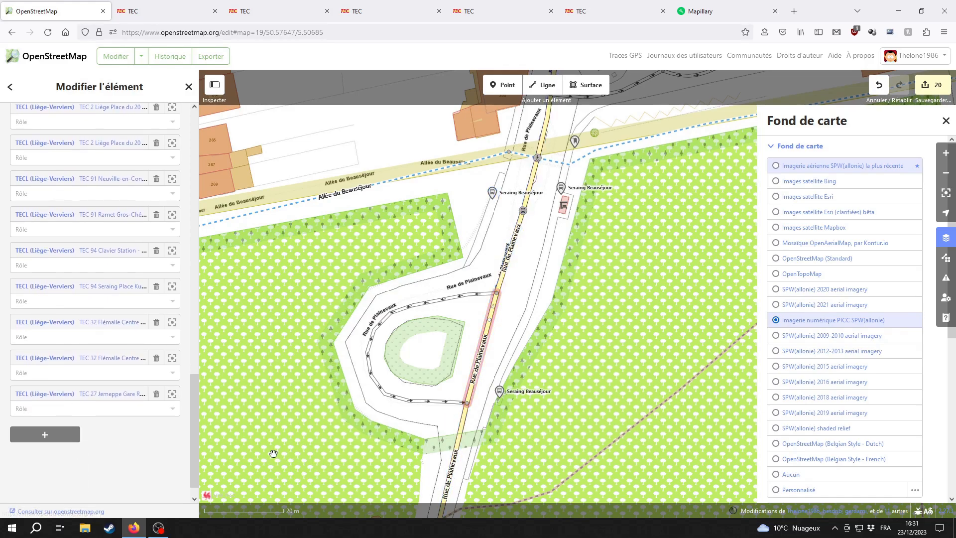
{"action": "left_click", "coordinate": [456, 458]}
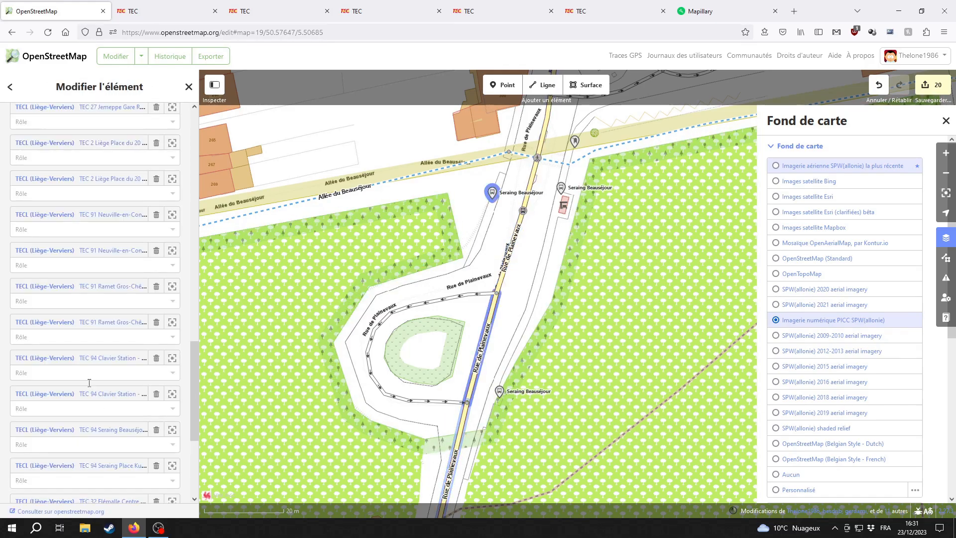
{"action": "scroll", "coordinate": [112, 410], "scroll_direction": "down", "scroll_amount": 3}
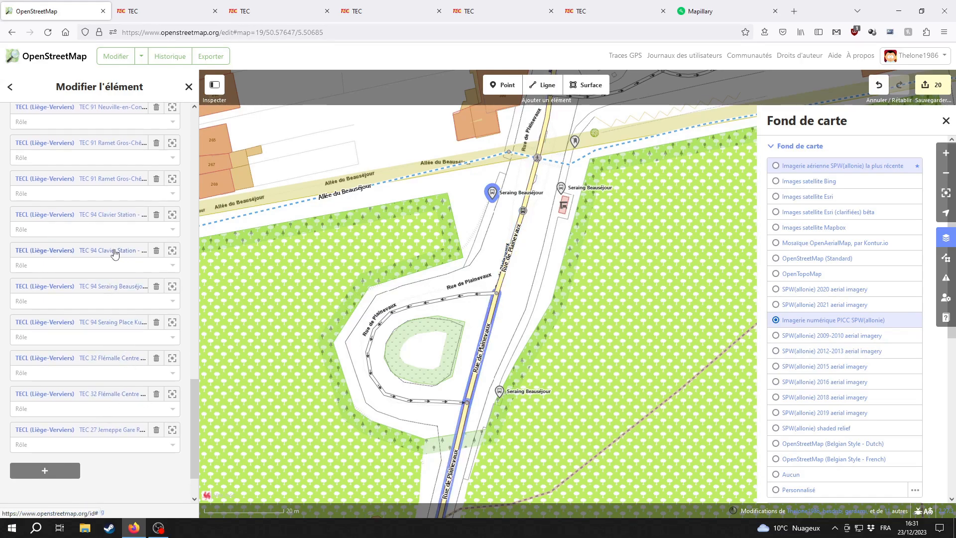
{"action": "left_click", "coordinate": [106, 215]}
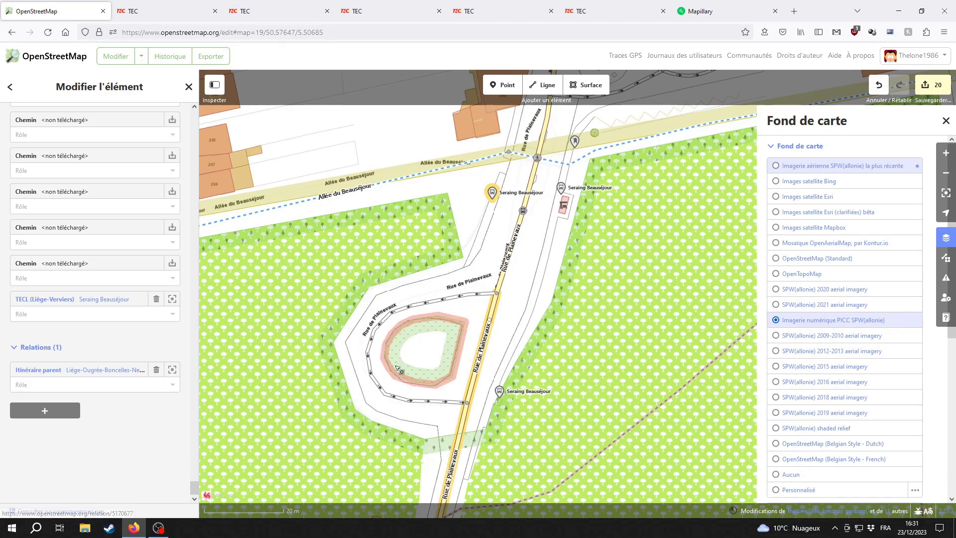
{"action": "left_click", "coordinate": [456, 416]}
{"action": "scroll", "coordinate": [80, 294], "scroll_direction": "down", "scroll_amount": 2}
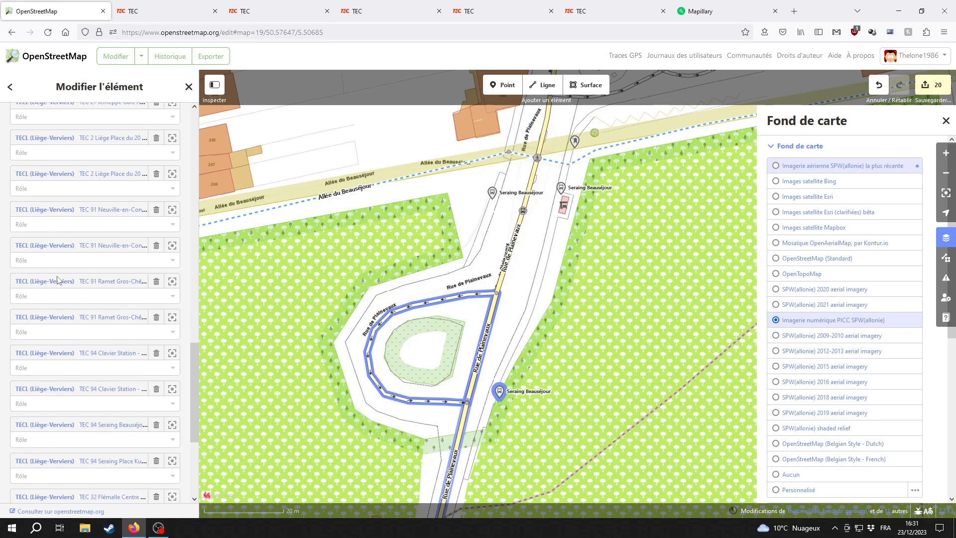
{"action": "scroll", "coordinate": [75, 369], "scroll_direction": "down", "scroll_amount": 10}
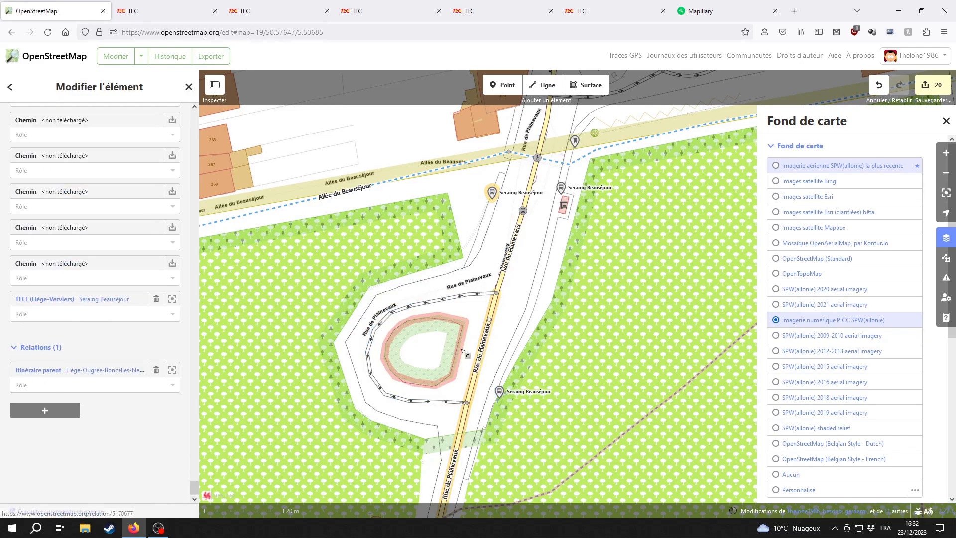
- Remove the second TEC 94 Clavier Station route relation from the Rue de Plainevaux segment just south of the turning loop
{"action": "left_click", "coordinate": [462, 432]}
{"action": "scroll", "coordinate": [93, 421], "scroll_direction": "down", "scroll_amount": 10}
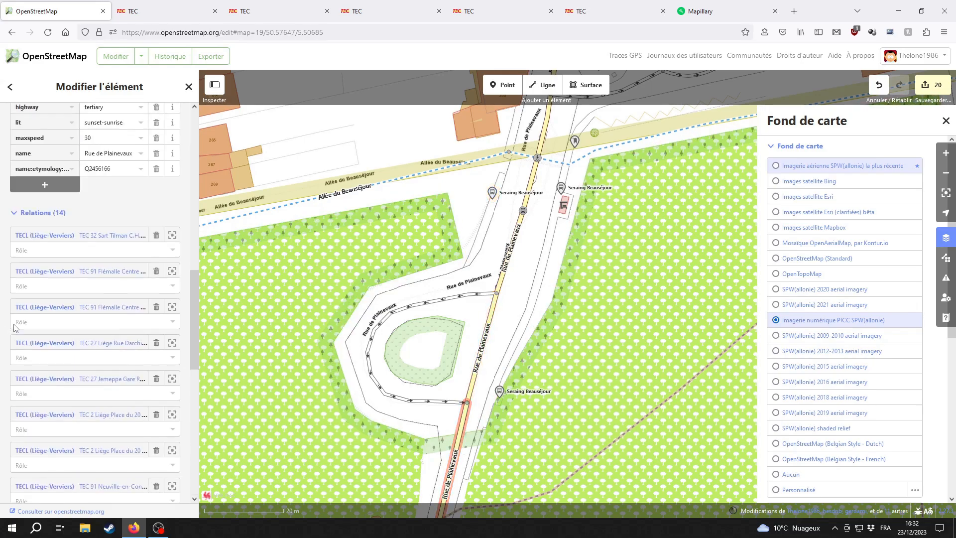
{"action": "scroll", "coordinate": [94, 421], "scroll_direction": "down", "scroll_amount": 2}
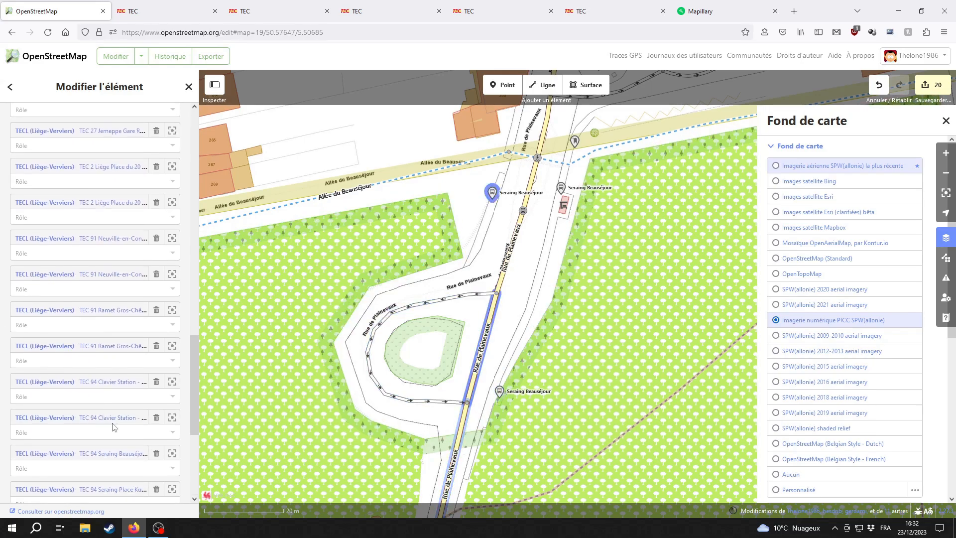
{"action": "left_click", "coordinate": [157, 418]}
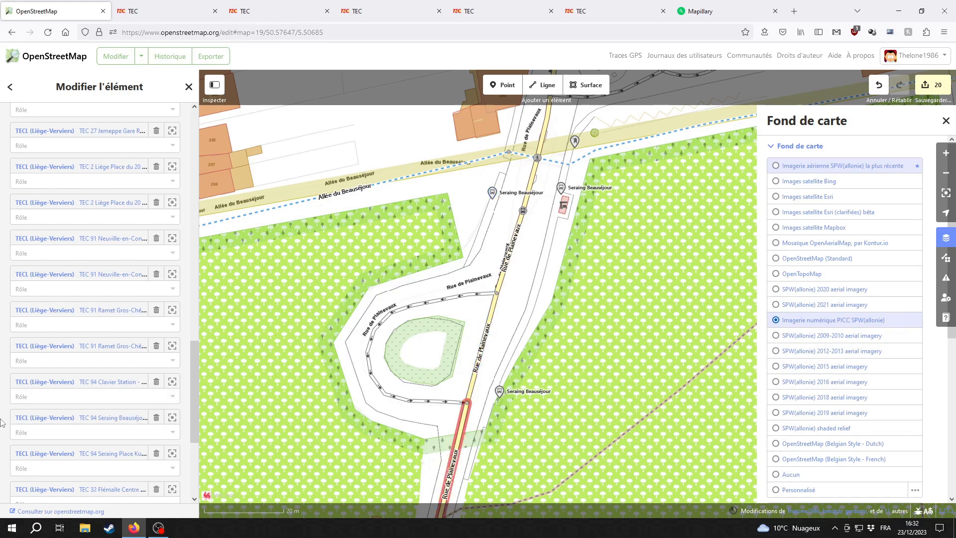
- Check the TEC route relations of the Rue de Plainevaux segment running beside the turning loop, then deselect it
{"action": "left_click", "coordinate": [483, 362]}
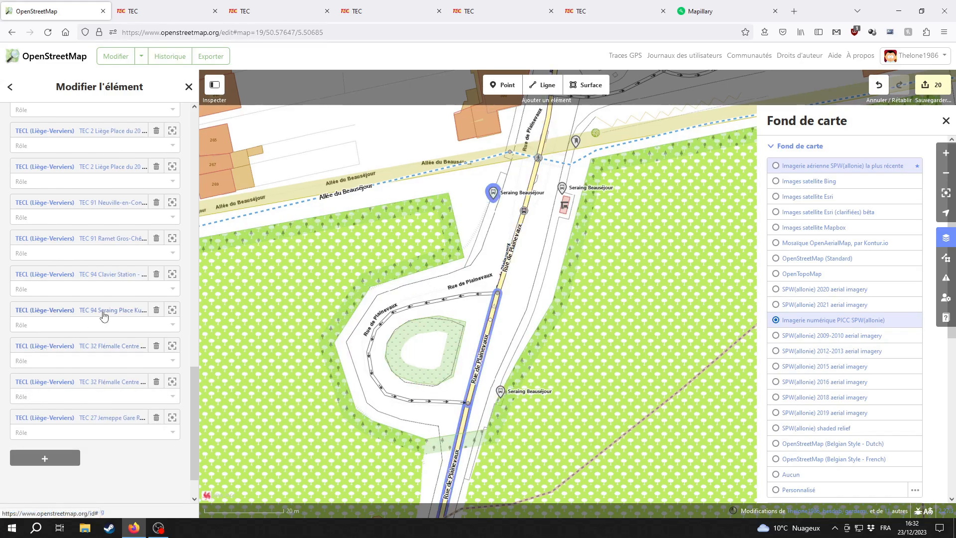
{"action": "left_click", "coordinate": [470, 419]}
{"action": "left_click", "coordinate": [478, 368]}
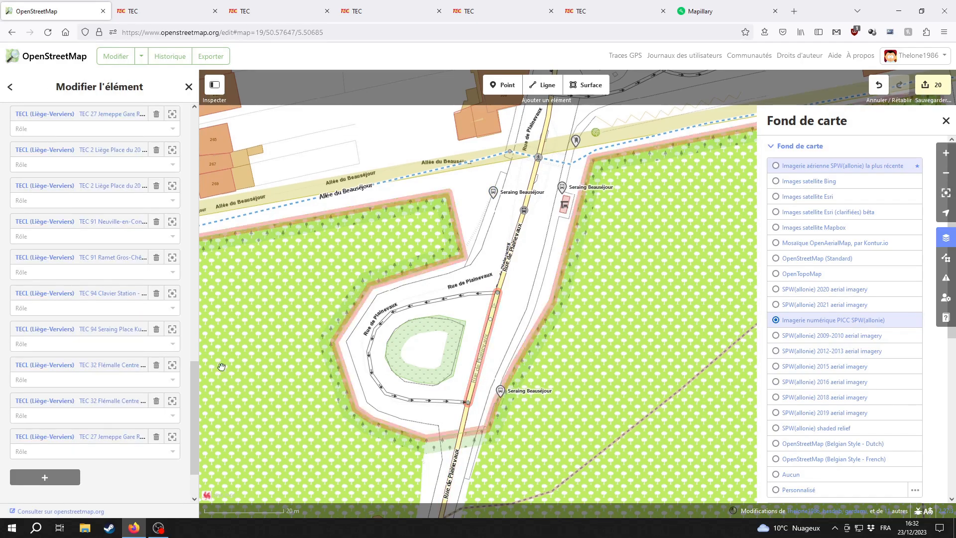
{"action": "left_click_drag", "start_coordinate": [523, 271], "coordinate": [511, 343]}
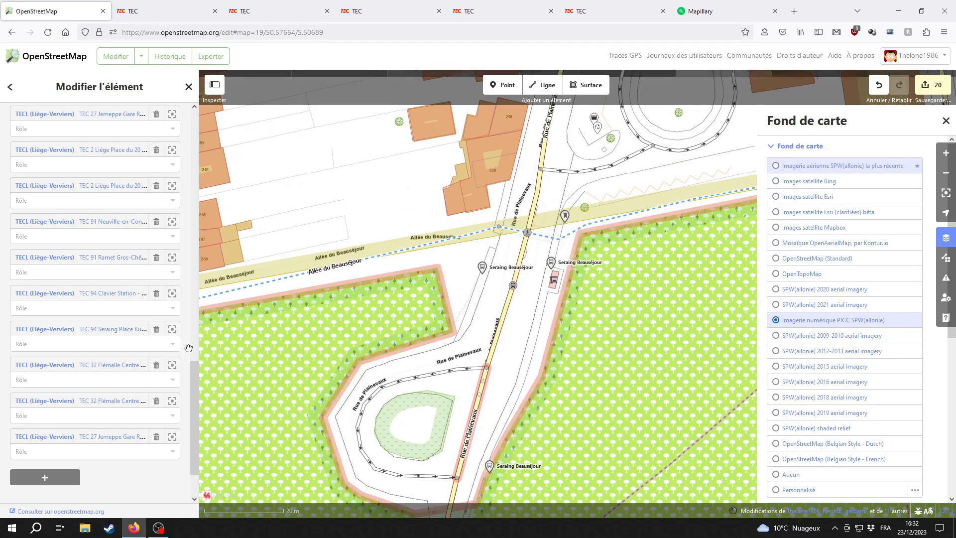
{"action": "scroll", "coordinate": [73, 361], "scroll_direction": "up", "scroll_amount": 3}
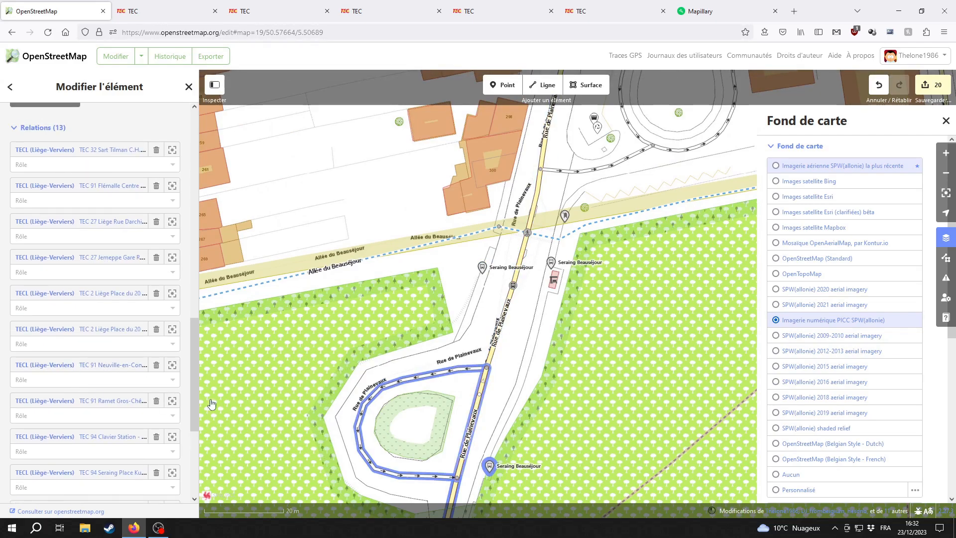
{"action": "left_click", "coordinate": [591, 307]}
- Check the attributes and TEC route relations of the short Rue de Plainevaux segment between the turning loop and the western bus stop
{"action": "left_click", "coordinate": [573, 324]}
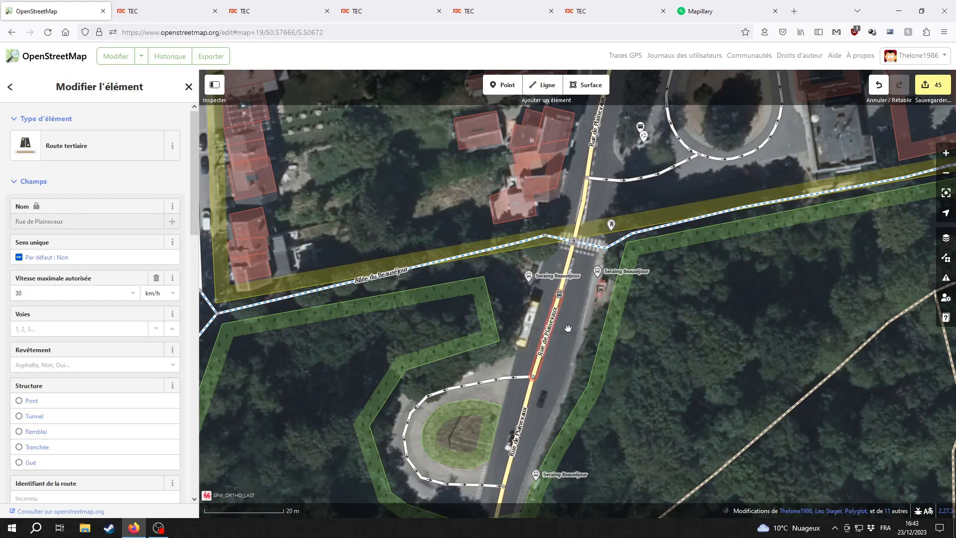
{"action": "scroll", "coordinate": [81, 332], "scroll_direction": "down", "scroll_amount": 8}
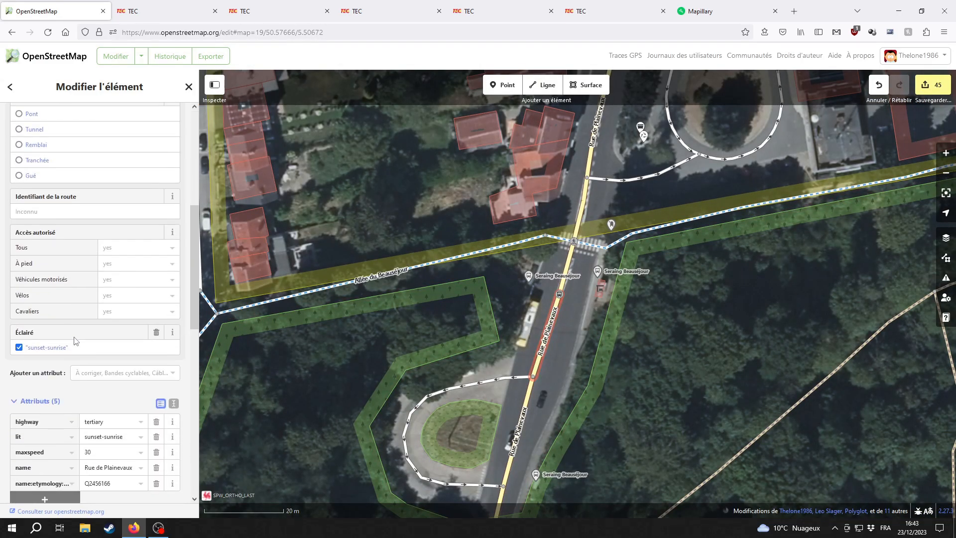
{"action": "scroll", "coordinate": [2, 323], "scroll_direction": "down", "scroll_amount": 2}
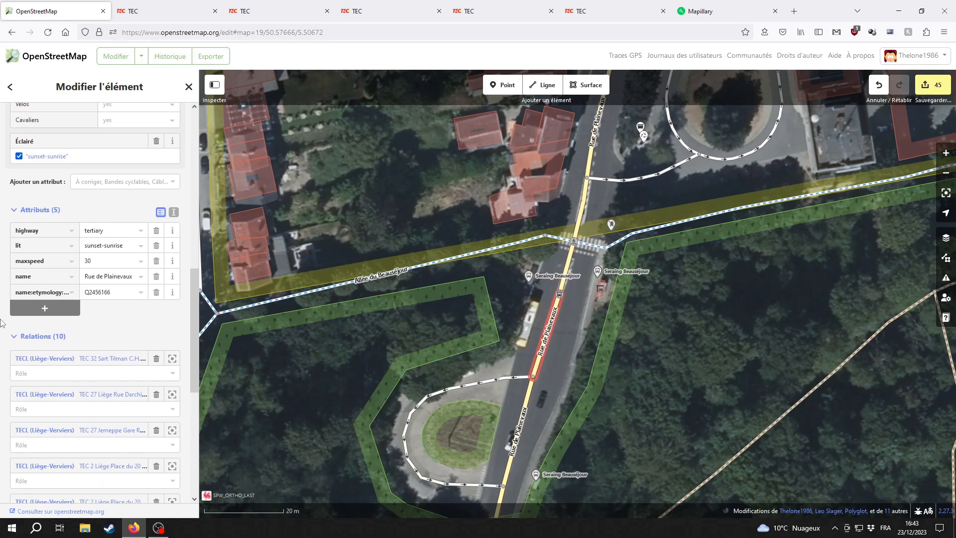
{"action": "scroll", "coordinate": [2, 323], "scroll_direction": "down", "scroll_amount": 3}
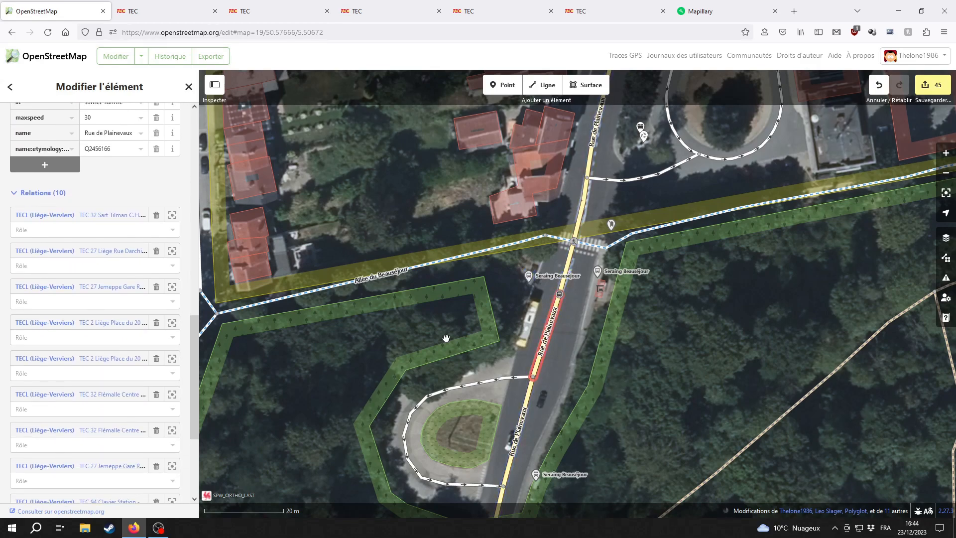
{"action": "scroll", "coordinate": [2, 309], "scroll_direction": "down", "scroll_amount": 2}
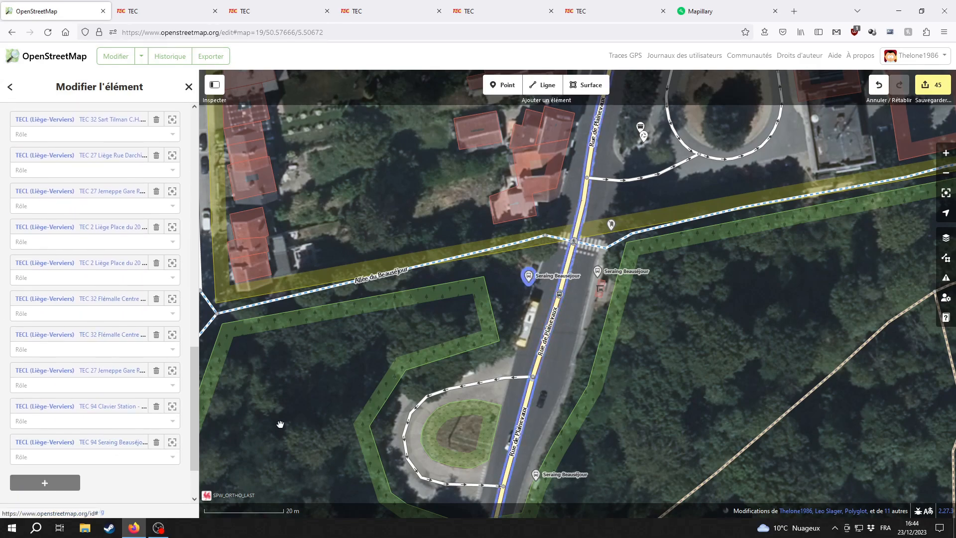
{"action": "scroll", "coordinate": [560, 342], "scroll_direction": "down", "scroll_amount": 2}
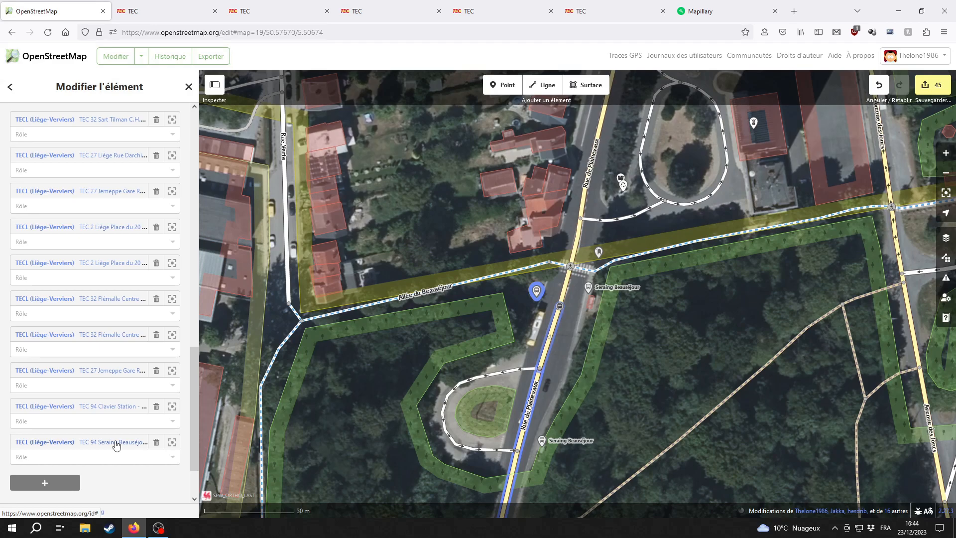
- Inspect the attributes and members of the TEC 94 Clavier Station - Liège Rue Darchis route relation, then deselect it
{"action": "left_click", "coordinate": [108, 408]}
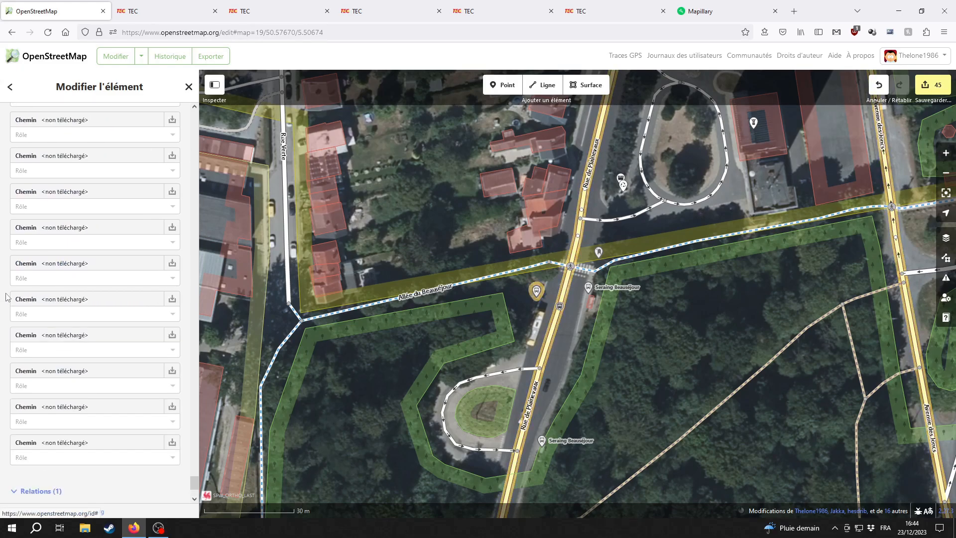
{"action": "left_click_drag", "start_coordinate": [195, 477], "coordinate": [205, 112]}
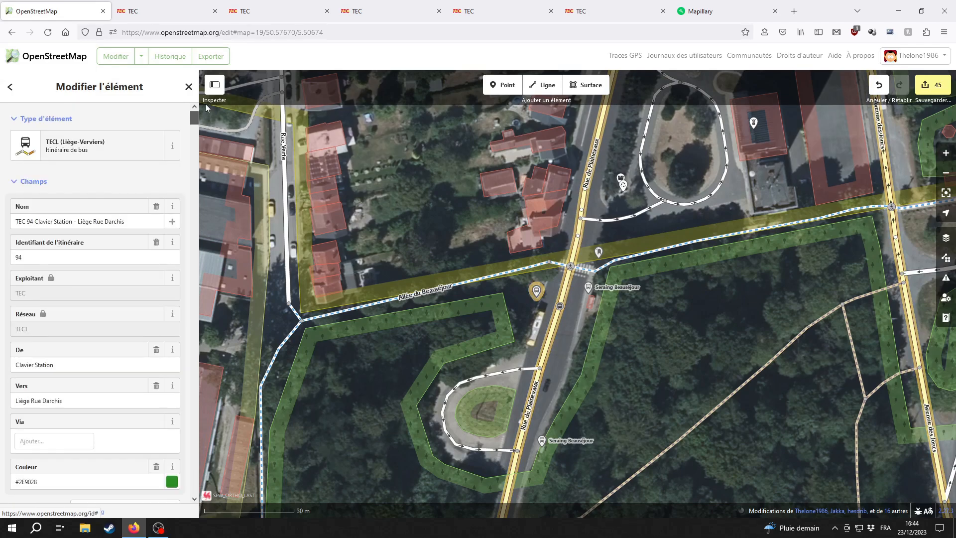
{"action": "scroll", "coordinate": [98, 348], "scroll_direction": "down", "scroll_amount": 10}
{"action": "scroll", "coordinate": [98, 358], "scroll_direction": "up", "scroll_amount": 2}
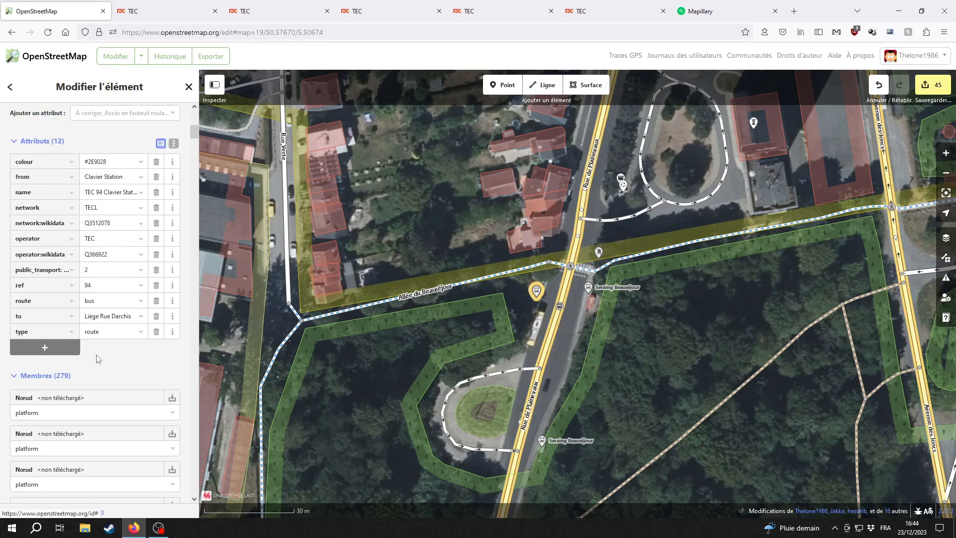
{"action": "left_click", "coordinate": [636, 361]}
- Examine Rue de Plainevaux between the Seraing Beauséjour turning loop and the roundabout in the forest to the south
{"action": "left_click", "coordinate": [553, 325]}
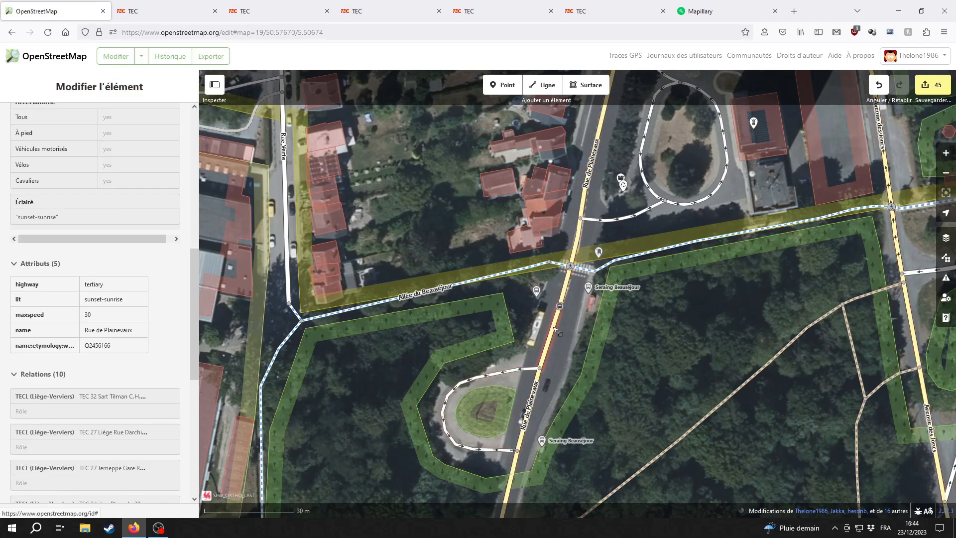
{"action": "scroll", "coordinate": [685, 412], "scroll_direction": "down", "scroll_amount": 3}
{"action": "left_click_drag", "start_coordinate": [665, 262], "coordinate": [650, 192]}
{"action": "left_click", "coordinate": [600, 380]}
{"action": "left_click_drag", "start_coordinate": [595, 384], "coordinate": [564, 204]}
{"action": "left_click_drag", "start_coordinate": [516, 353], "coordinate": [509, 269]}
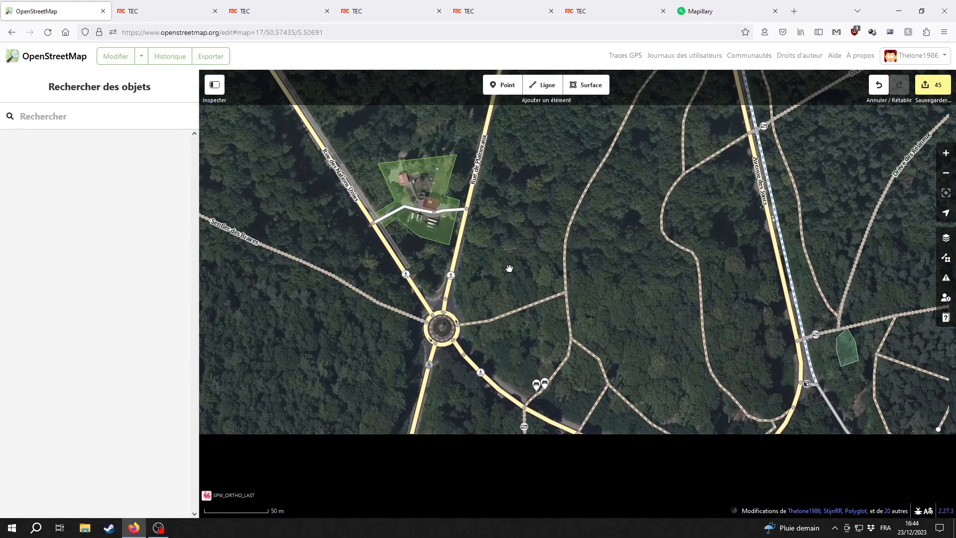
{"action": "left_click_drag", "start_coordinate": [534, 147], "coordinate": [531, 391]}
{"action": "left_click_drag", "start_coordinate": [540, 256], "coordinate": [538, 339]}
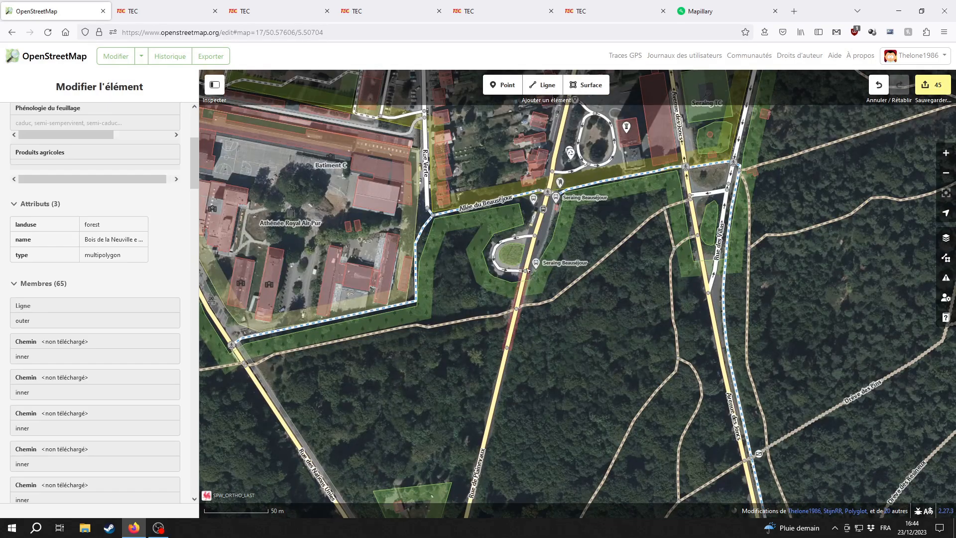
- Examine the TEC route relations of the Rue de Plainevaux segment north of the Allée du Beauséjour crossing
{"action": "left_click", "coordinate": [543, 210]}
{"action": "left_click", "coordinate": [547, 193]}
{"action": "left_click", "coordinate": [547, 203]}
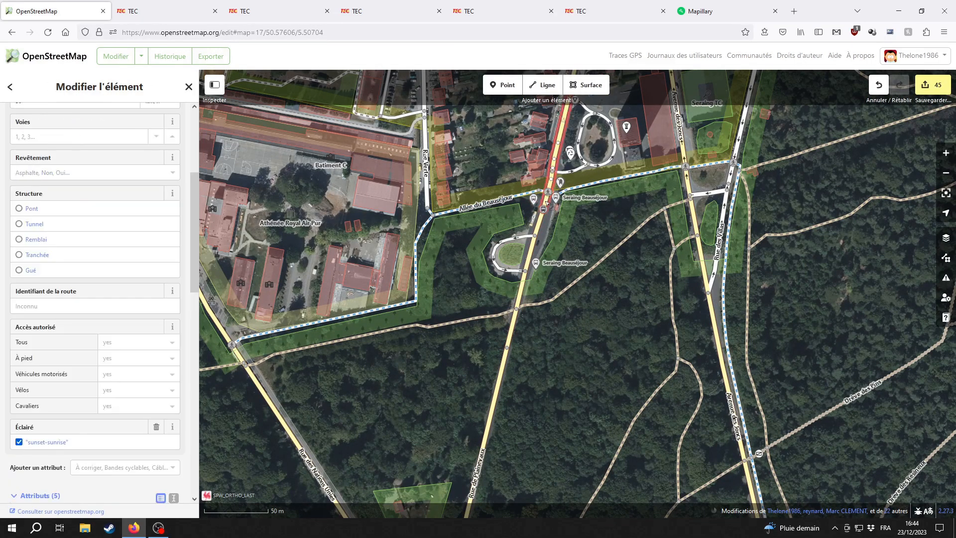
{"action": "scroll", "coordinate": [22, 357], "scroll_direction": "down", "scroll_amount": 10}
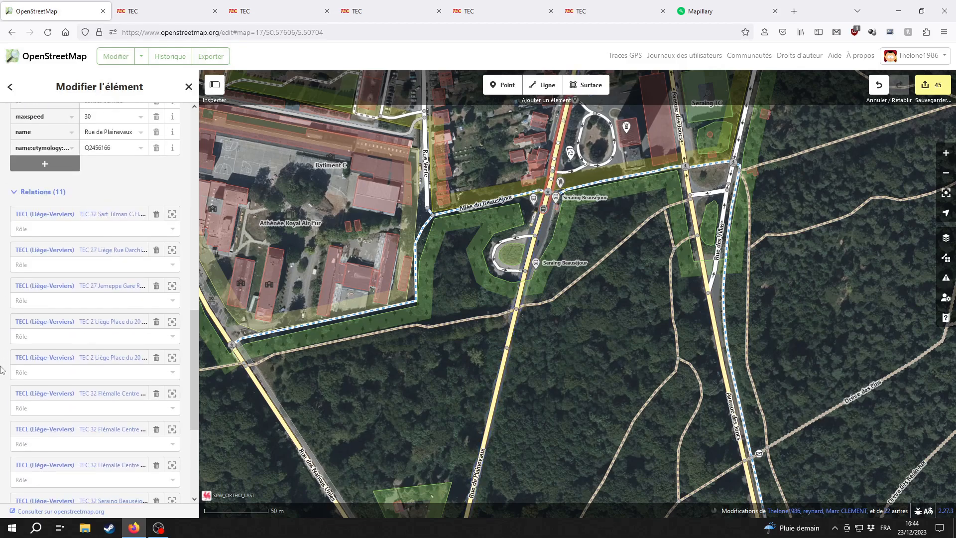
{"action": "scroll", "coordinate": [2, 369], "scroll_direction": "down", "scroll_amount": 1}
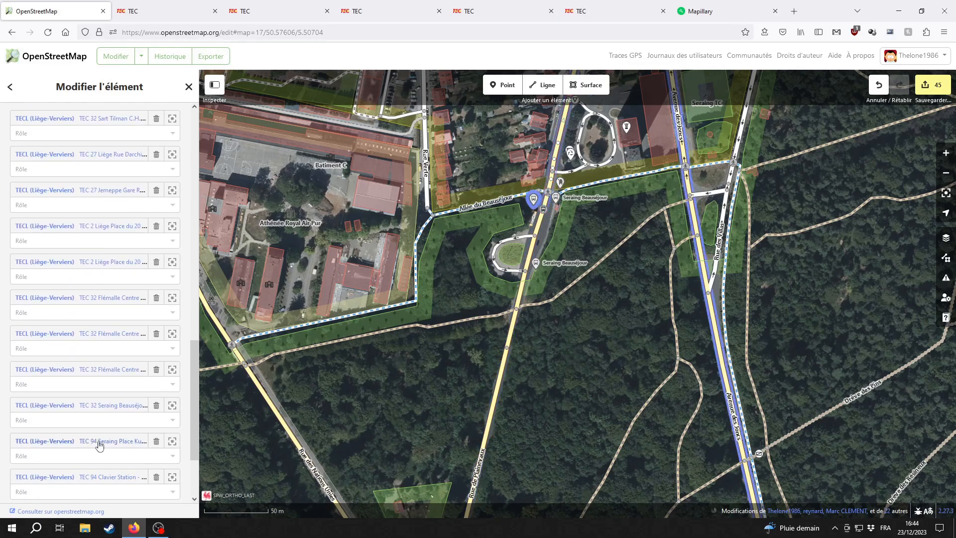
{"action": "scroll", "coordinate": [528, 307], "scroll_direction": "down", "scroll_amount": 5}
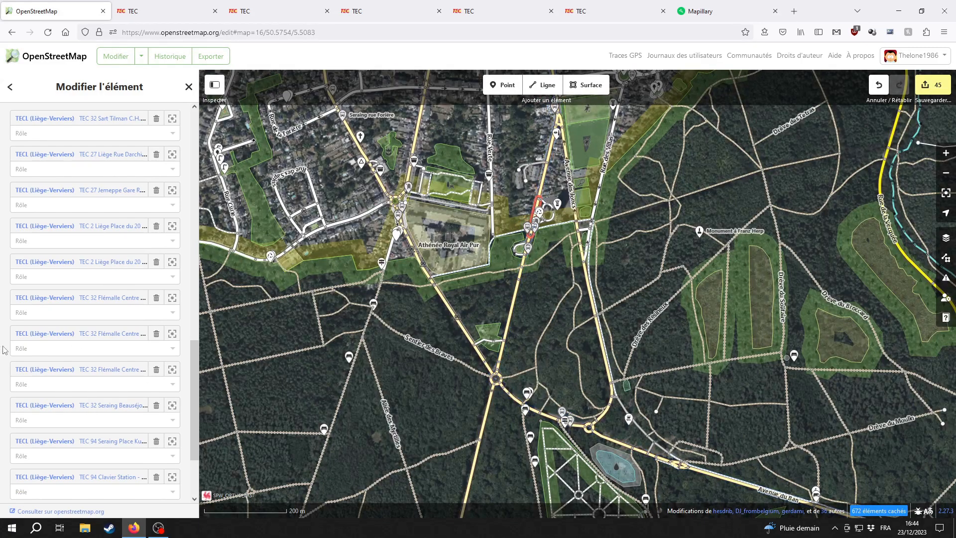
- Inspect the member roads and parent route of the TEC 94 Seraing Place Kuborn route relation, then deselect it
{"action": "left_click", "coordinate": [107, 441]}
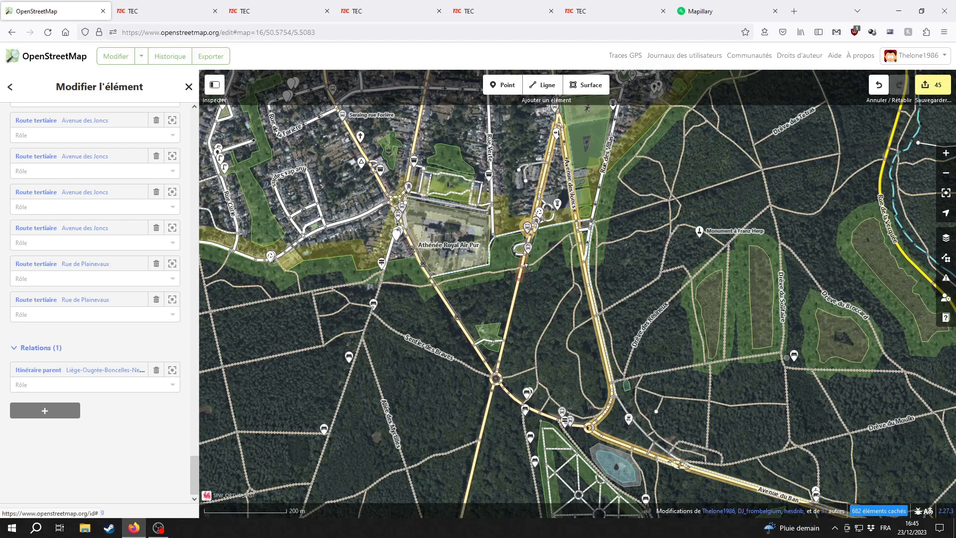
{"action": "left_click", "coordinate": [520, 332]}
{"action": "scroll", "coordinate": [525, 241], "scroll_direction": "up", "scroll_amount": 4}
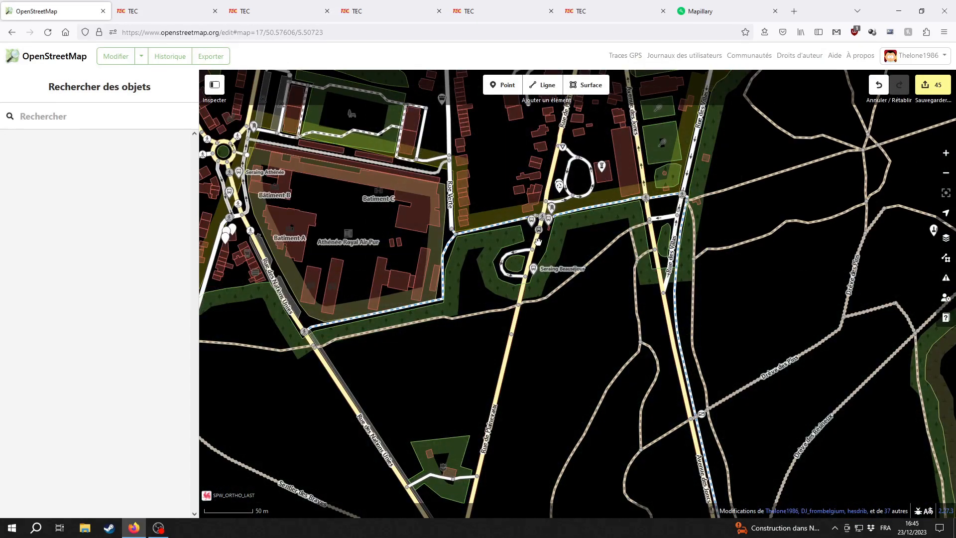
- Check the attributes of the Rue de Plainevaux segment beside the turning loop and the members of one of its TEC route relations
{"action": "left_click", "coordinate": [538, 242]}
{"action": "scroll", "coordinate": [506, 286], "scroll_direction": "down", "scroll_amount": 3}
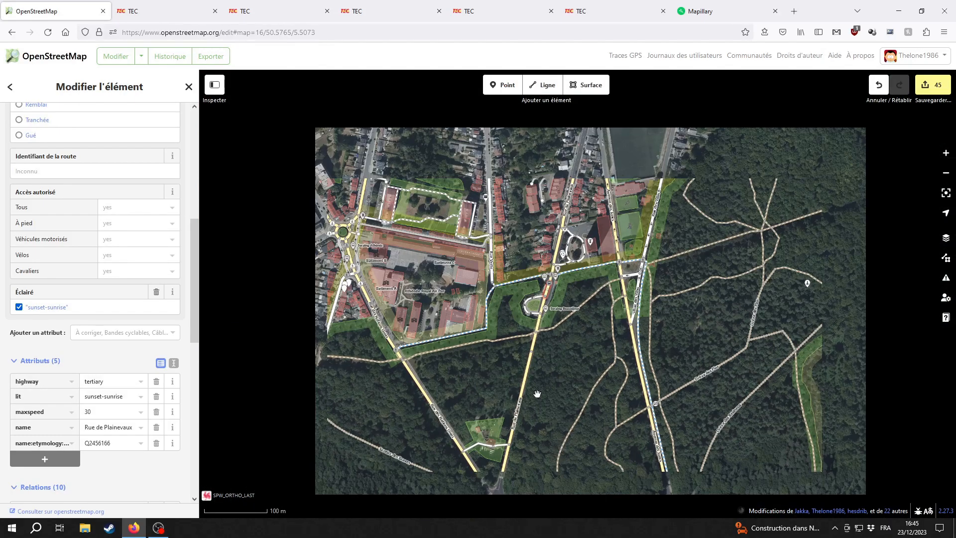
{"action": "scroll", "coordinate": [505, 286], "scroll_direction": "down", "scroll_amount": 2}
{"action": "left_click_drag", "start_coordinate": [489, 243], "coordinate": [496, 333]}
{"action": "scroll", "coordinate": [2, 293], "scroll_direction": "down", "scroll_amount": 3}
{"action": "scroll", "coordinate": [1, 293], "scroll_direction": "down", "scroll_amount": 5}
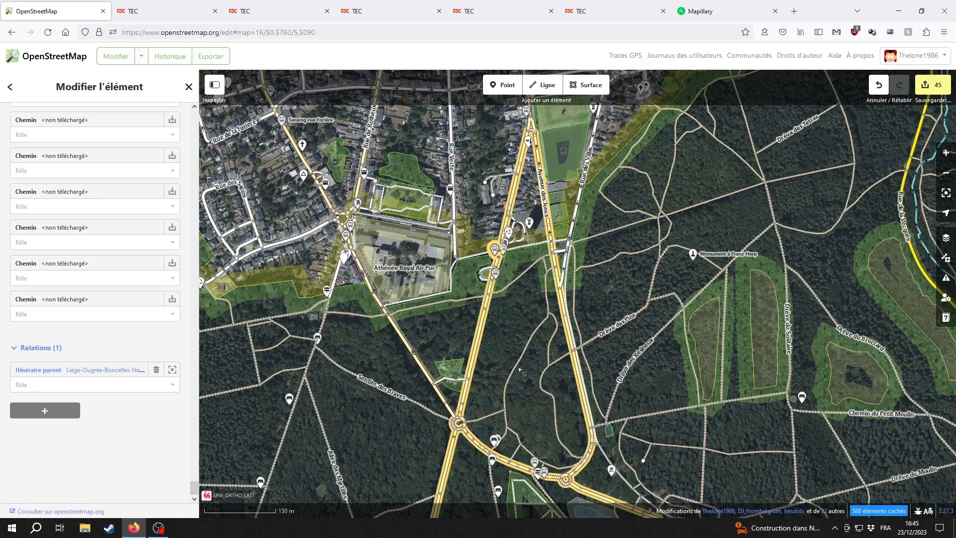
{"action": "left_click", "coordinate": [503, 328]}
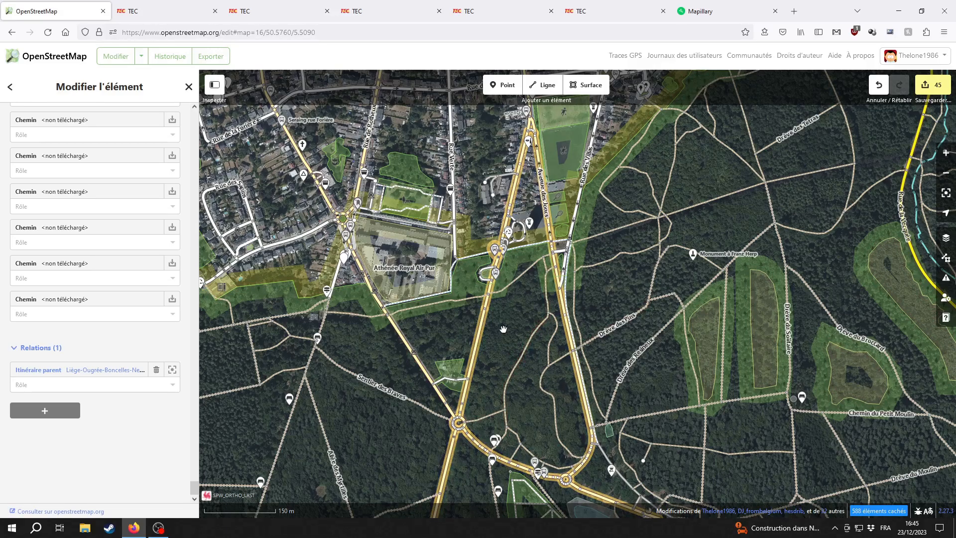
- Examine the Seraing Beauséjour bus stops, the turning loop and the Allée du Beauséjour crossing on the aerial imagery
{"action": "scroll", "coordinate": [503, 329], "scroll_direction": "up", "scroll_amount": 5}
{"action": "left_click_drag", "start_coordinate": [525, 269], "coordinate": [516, 412]}
{"action": "left_click", "coordinate": [602, 9]}
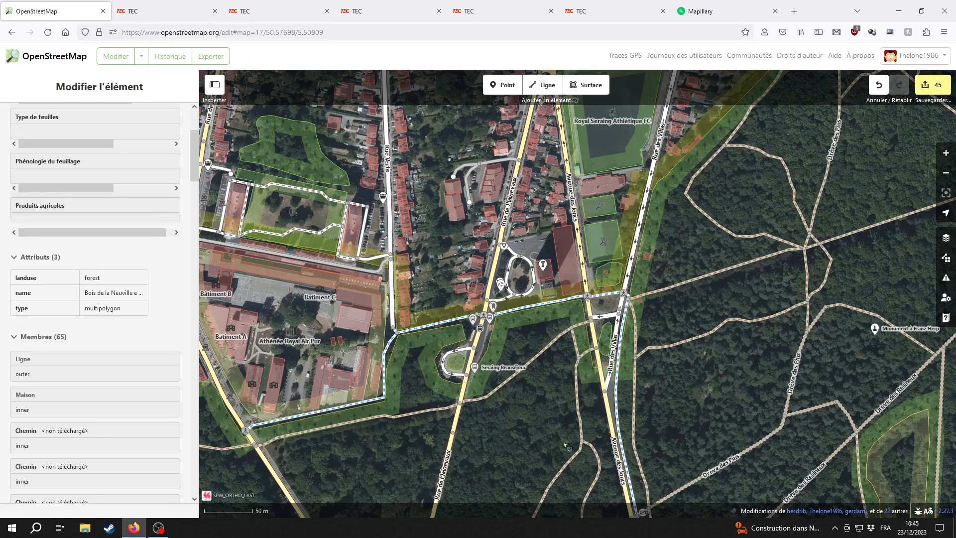
{"action": "scroll", "coordinate": [503, 346], "scroll_direction": "up", "scroll_amount": 3}
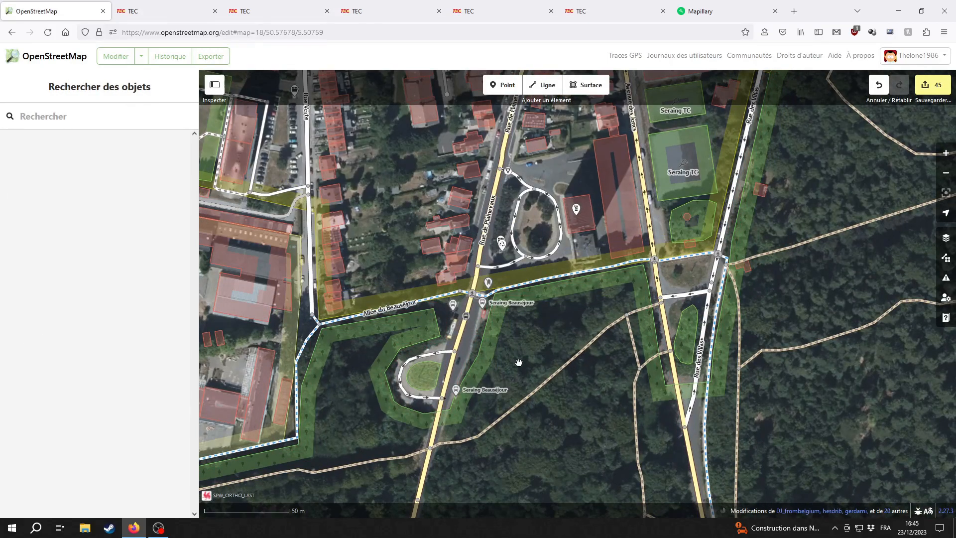
{"action": "left_click_drag", "start_coordinate": [518, 363], "coordinate": [546, 329]}
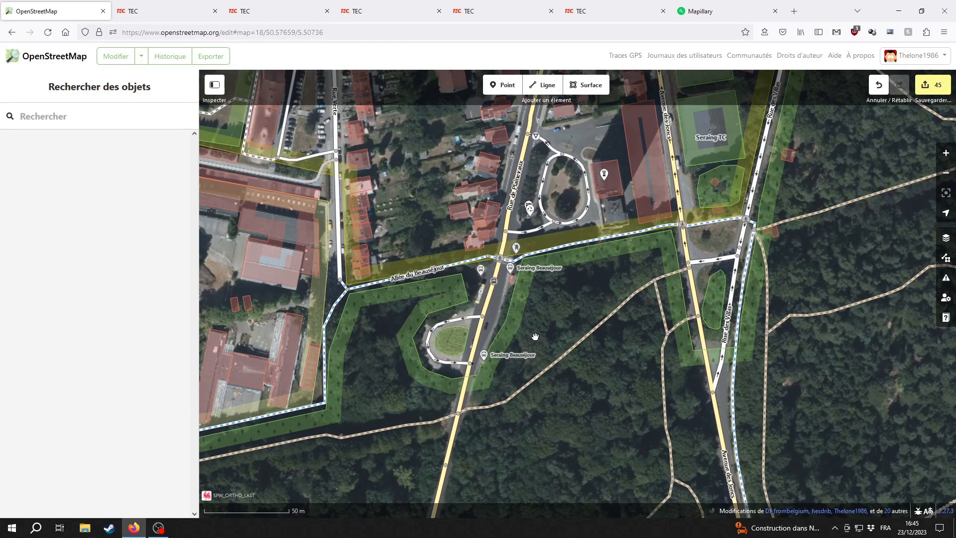
{"action": "scroll", "coordinate": [560, 326], "scroll_direction": "up", "scroll_amount": 2}
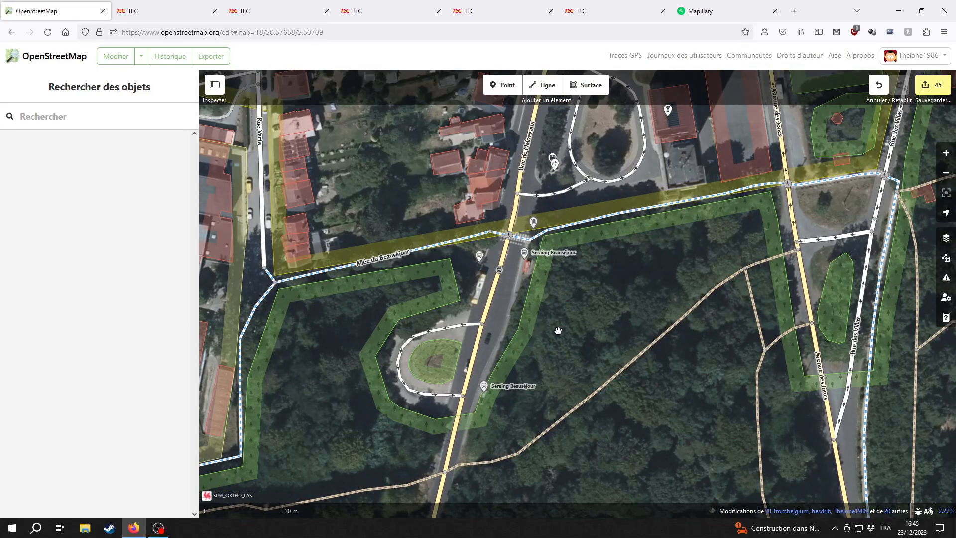
{"action": "left_click_drag", "start_coordinate": [543, 301], "coordinate": [566, 318]}
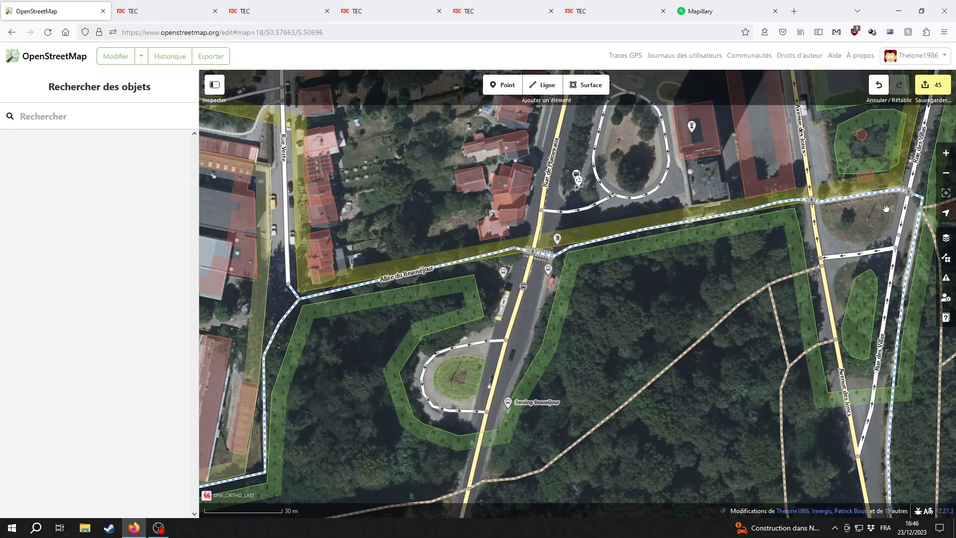
{"action": "left_click_drag", "start_coordinate": [551, 378], "coordinate": [604, 377]}
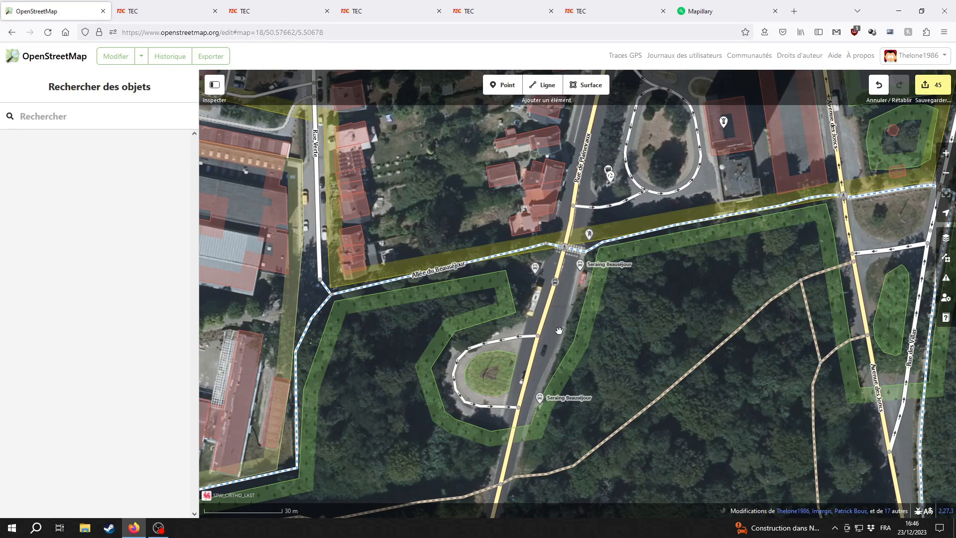
{"action": "left_click_drag", "start_coordinate": [552, 340], "coordinate": [576, 340]}
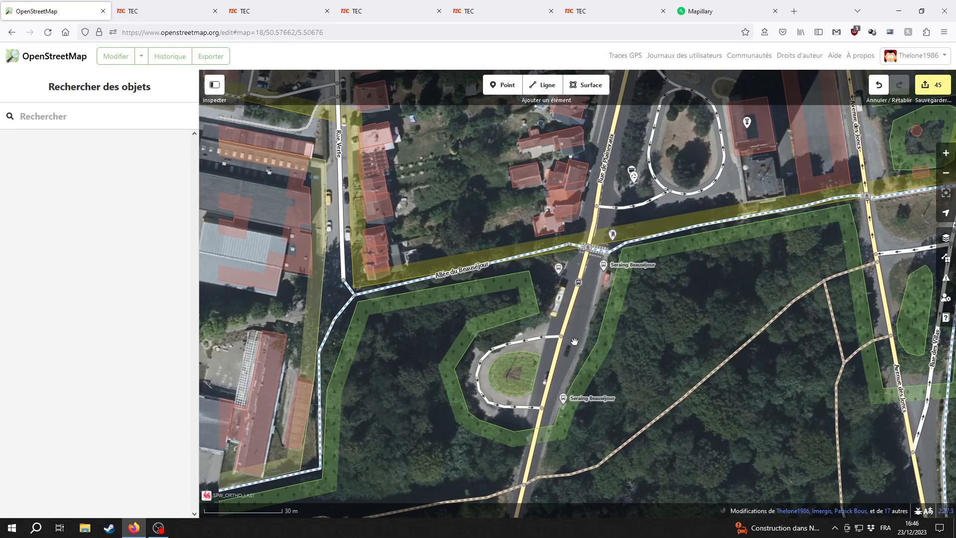
- Check the attributes of the turning loop's service road and the Seraing Beauséjour stop southeast of it
{"action": "left_click", "coordinate": [544, 338]}
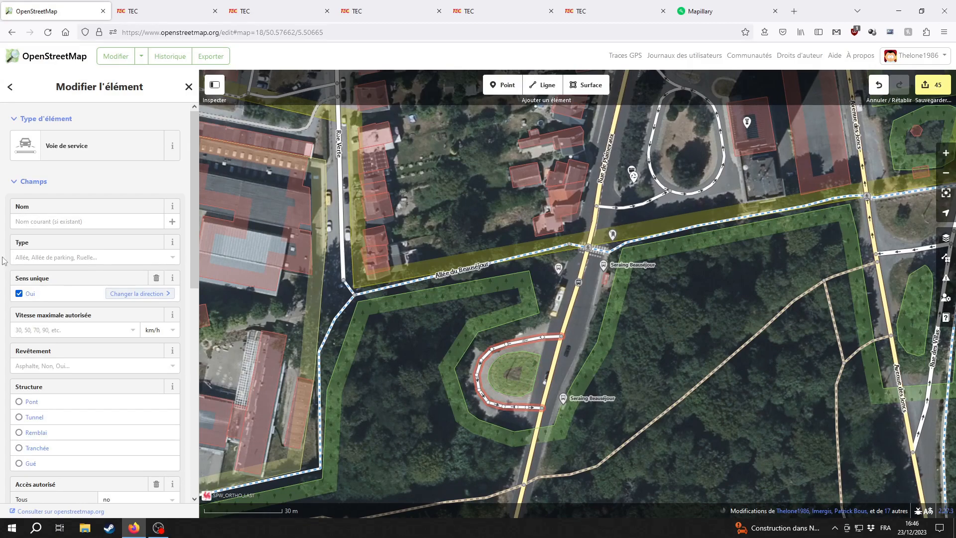
{"action": "left_click", "coordinate": [579, 334]}
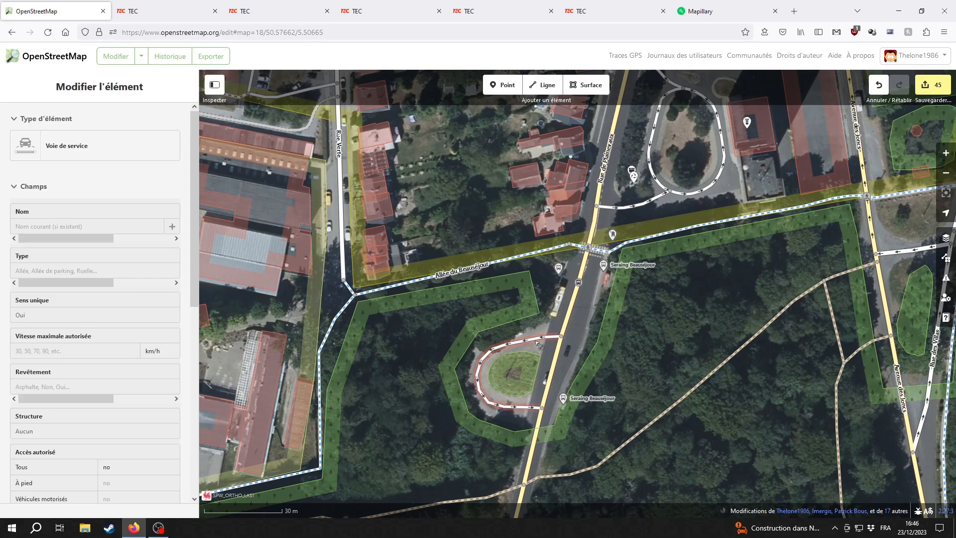
{"action": "scroll", "coordinate": [616, 391], "scroll_direction": "up", "scroll_amount": 2}
{"action": "left_click", "coordinate": [545, 401]}
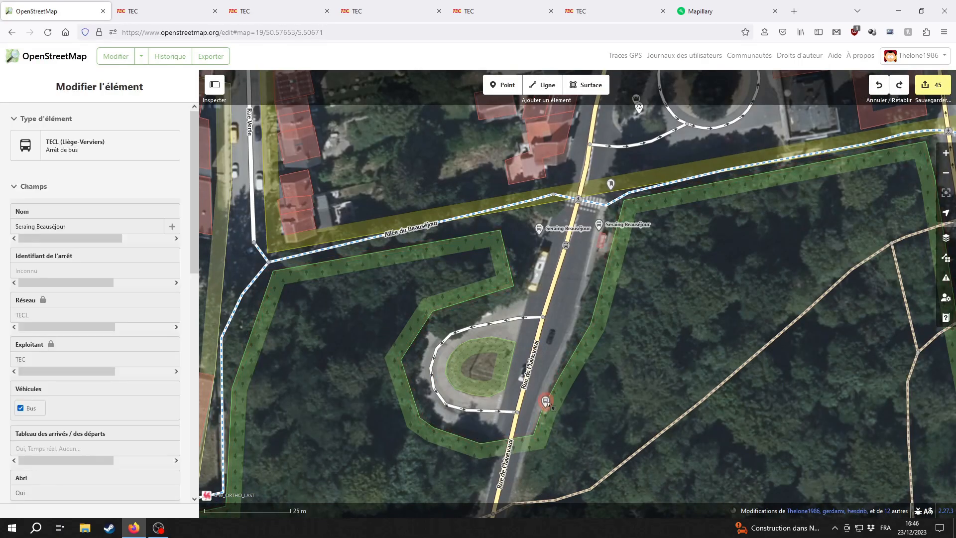
- Prepare the upload with the changeset comment "Mises à jour diverses sur Seraing (correction des bus au Beauséjour)"
{"action": "left_click", "coordinate": [933, 84]}
{"action": "left_click", "coordinate": [69, 150]}
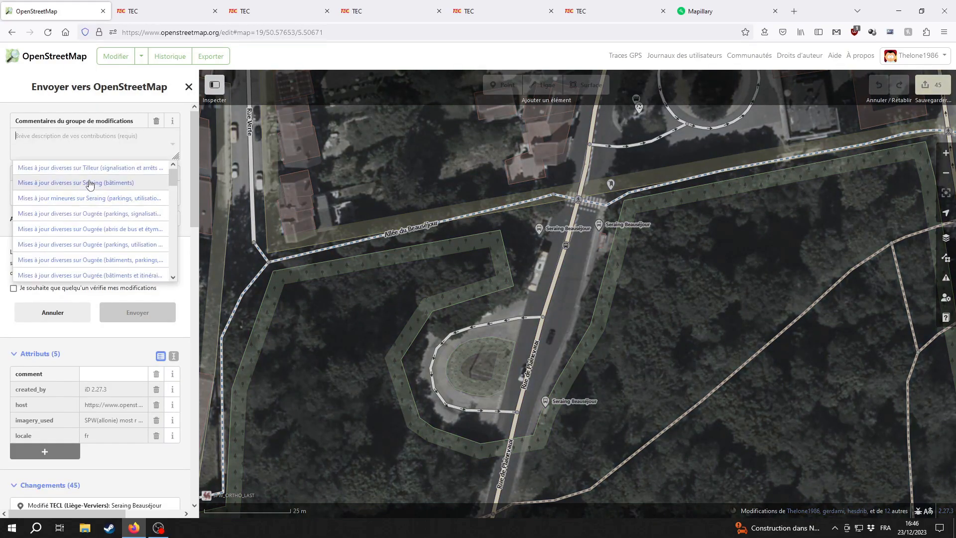
{"action": "left_click", "coordinate": [89, 183]}
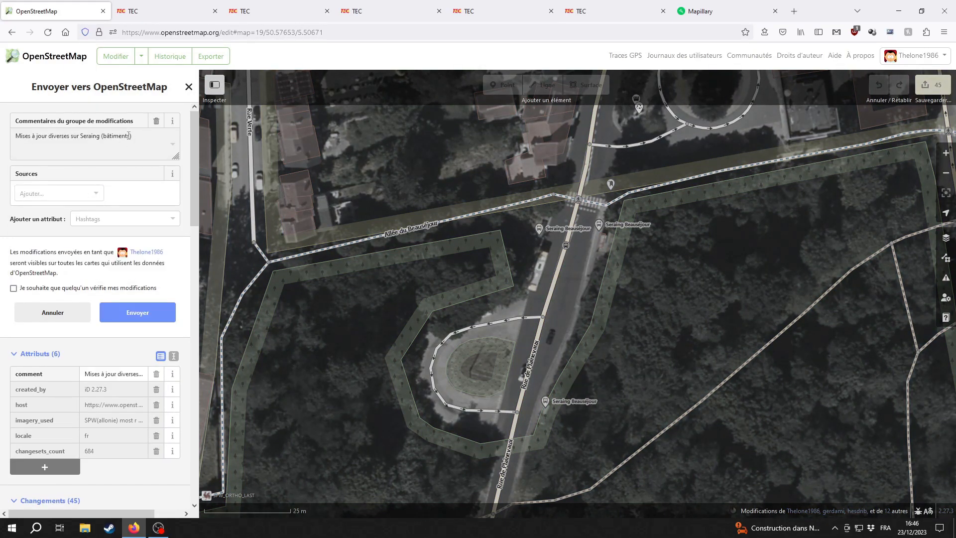
{"action": "left_click", "coordinate": [129, 136]}
{"action": "double_click", "coordinate": [128, 136]}
{"action": "type", "text": "correction des bus au Beauséjour"}
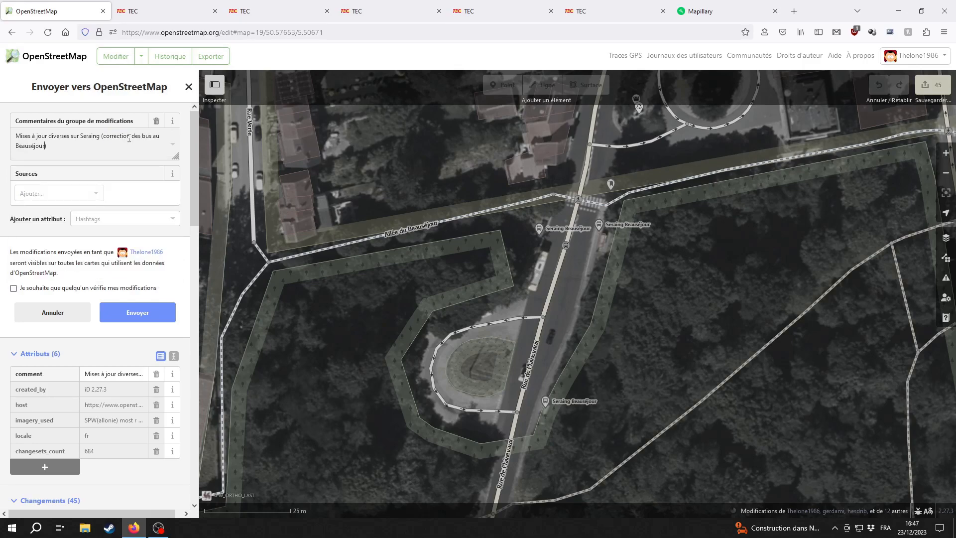
- Review the list of pending changes and upload the changeset to OpenStreetMap
{"action": "scroll", "coordinate": [70, 271], "scroll_direction": "down", "scroll_amount": 10}
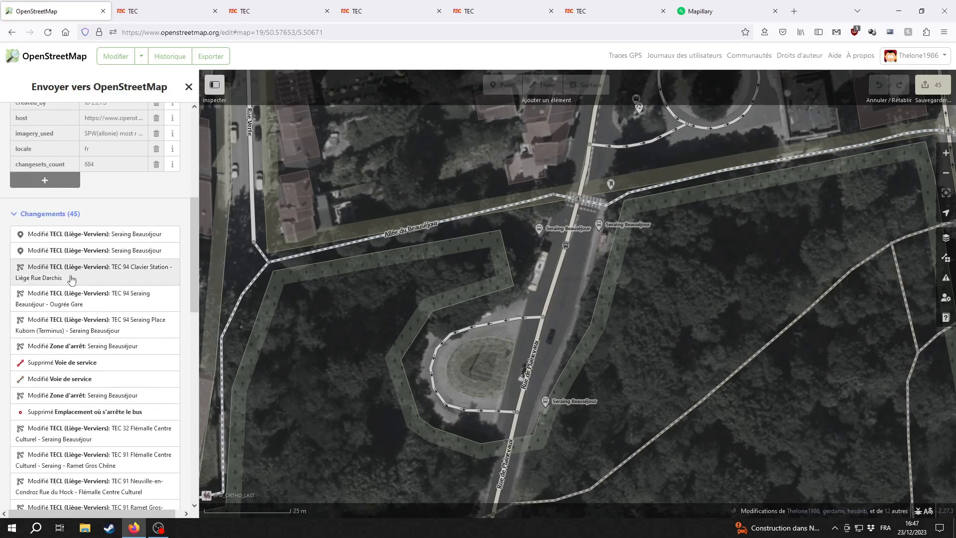
{"action": "scroll", "coordinate": [129, 194], "scroll_direction": "down", "scroll_amount": 15}
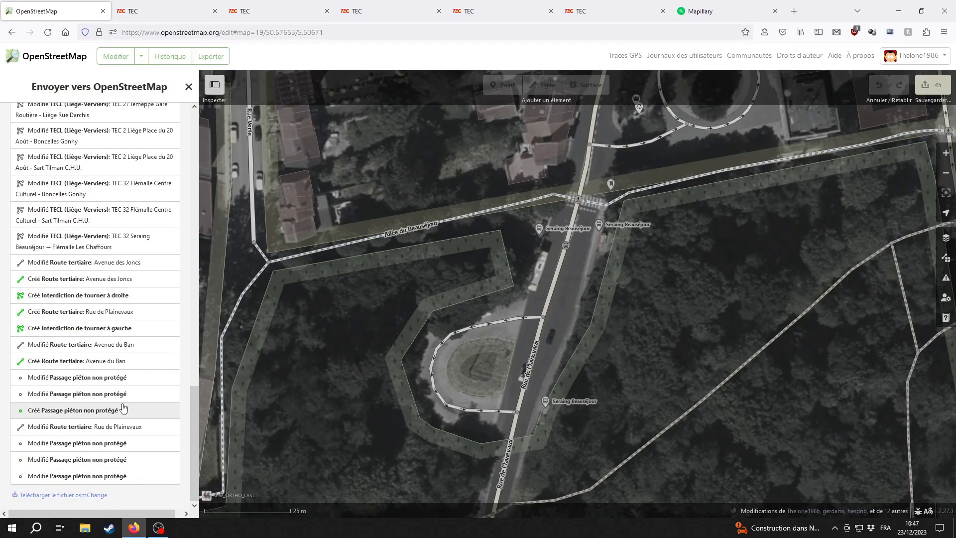
{"action": "scroll", "coordinate": [124, 401], "scroll_direction": "up", "scroll_amount": 5}
{"action": "scroll", "coordinate": [130, 329], "scroll_direction": "up", "scroll_amount": 15}
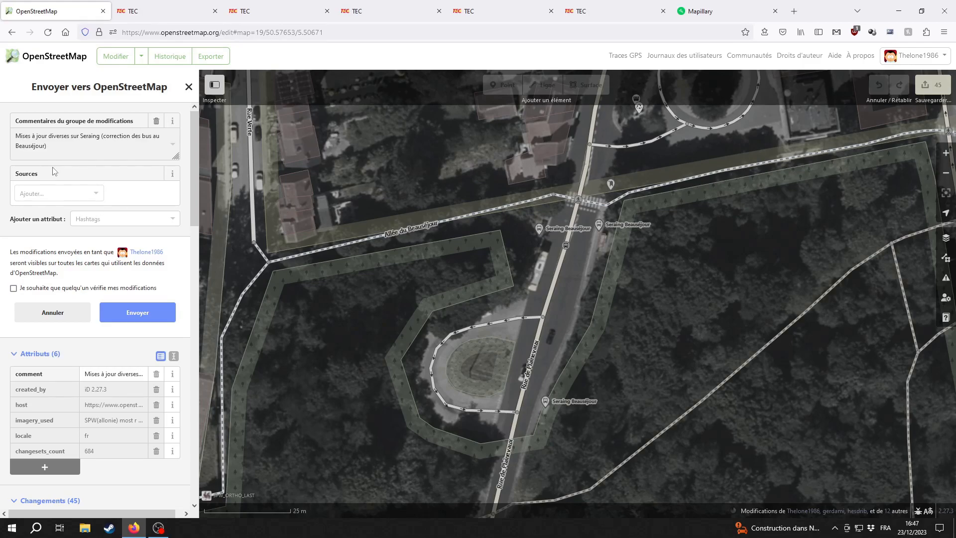
{"action": "left_click", "coordinate": [77, 149]}
{"action": "left_click", "coordinate": [1, 175]}
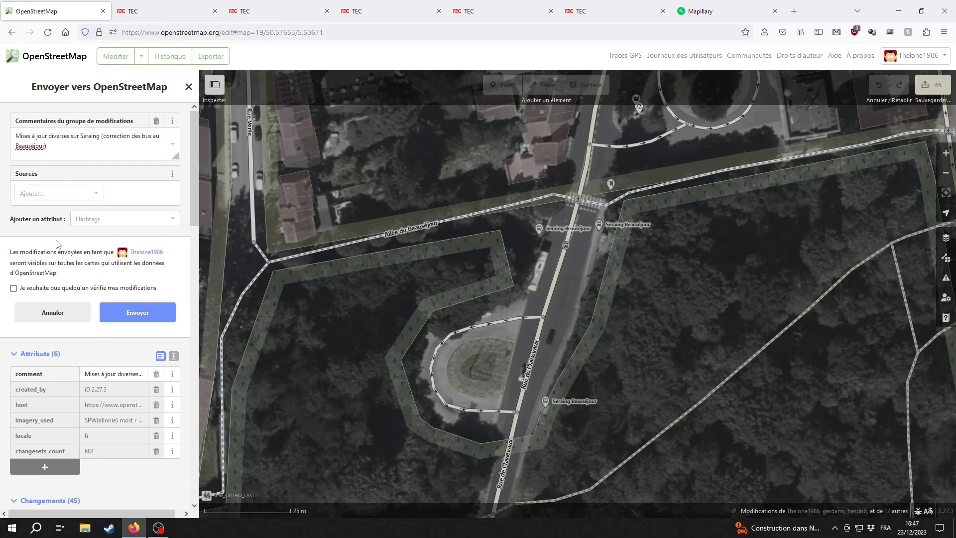
{"action": "left_click", "coordinate": [145, 317]}
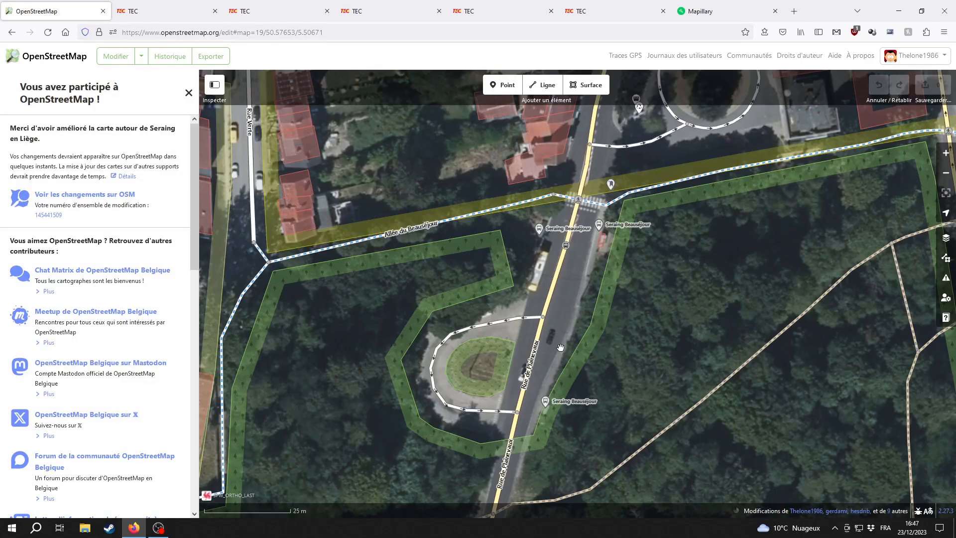
- Check the attributes and TEC 91 route relations of the Seraing Beauséjour stop southeast of the turning loop
{"action": "left_click", "coordinate": [546, 400]}
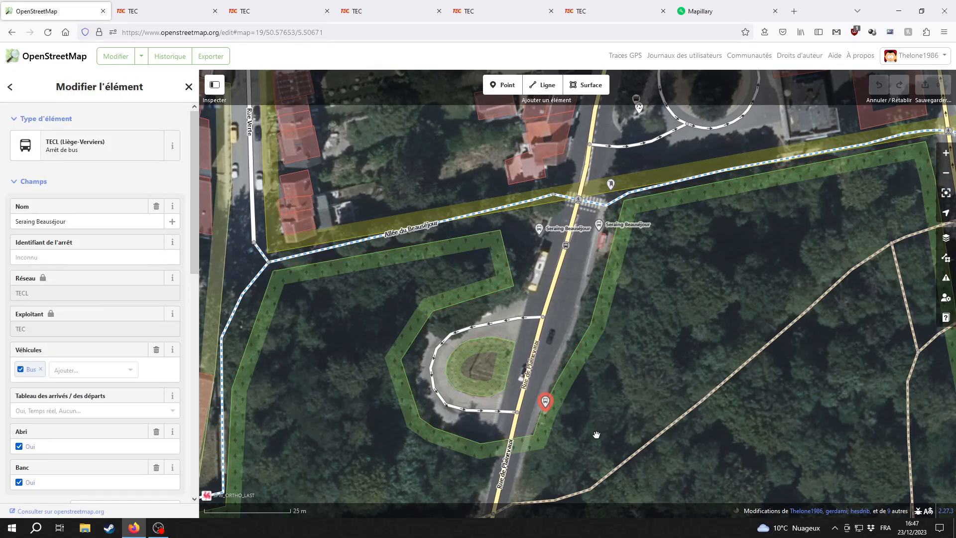
{"action": "left_click", "coordinate": [576, 422]}
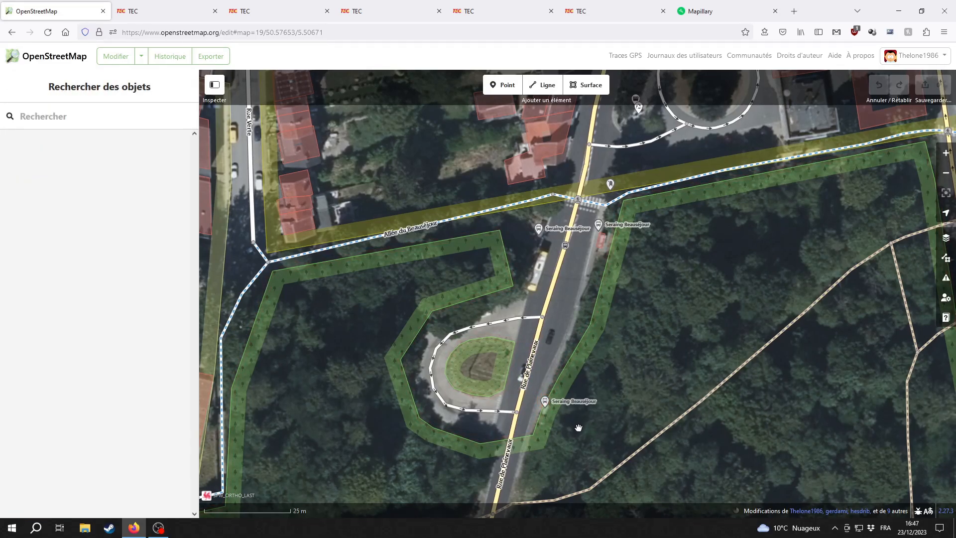
{"action": "scroll", "coordinate": [567, 413], "scroll_direction": "up", "scroll_amount": 2}
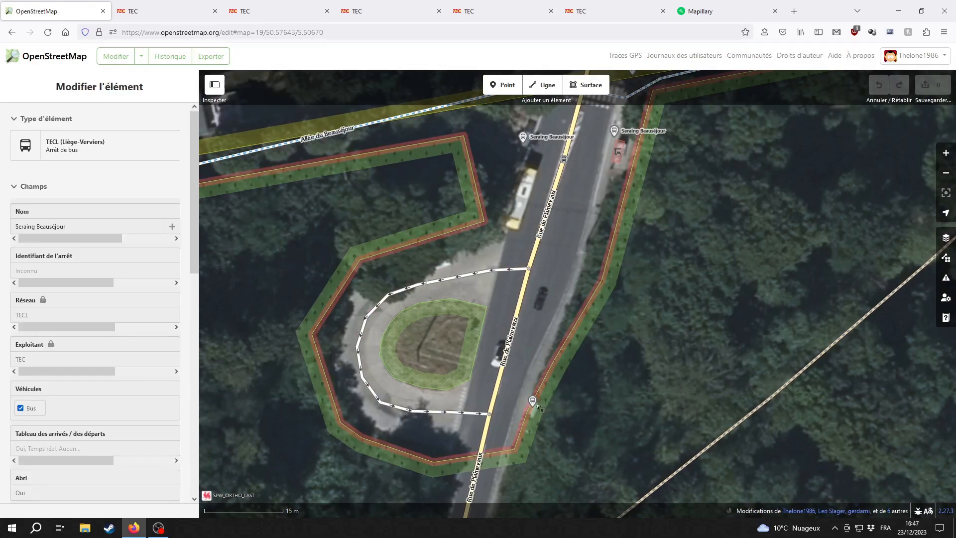
{"action": "left_click", "coordinate": [534, 402]}
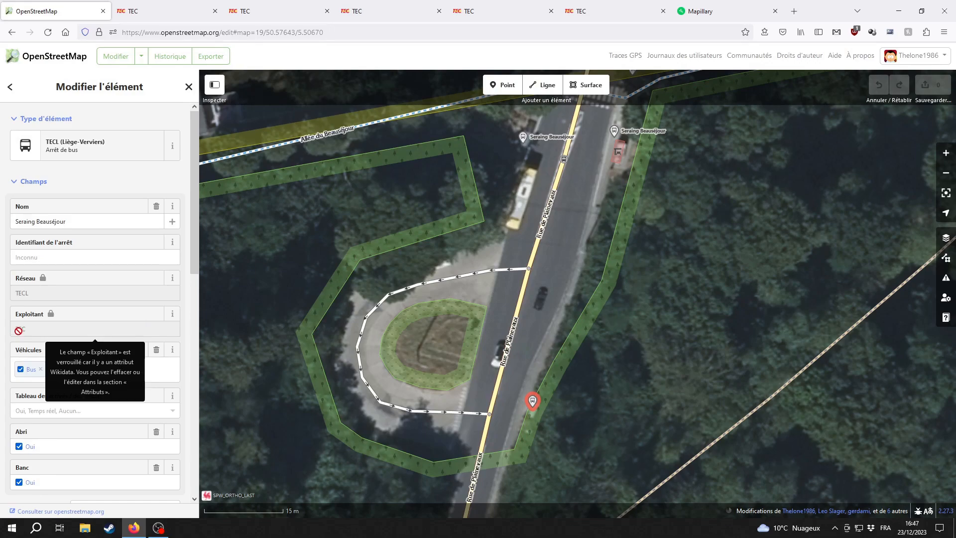
{"action": "scroll", "coordinate": [95, 399], "scroll_direction": "down", "scroll_amount": 7}
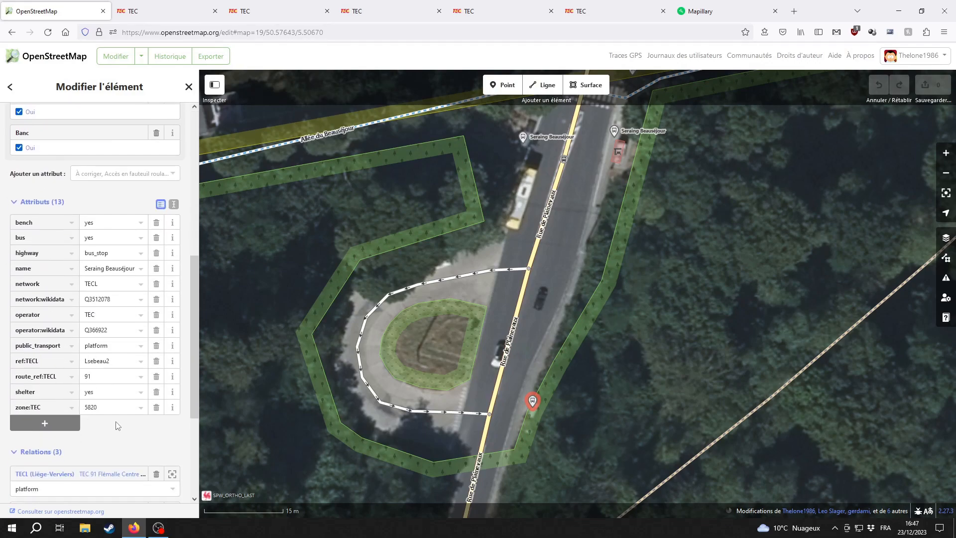
{"action": "scroll", "coordinate": [118, 425], "scroll_direction": "down", "scroll_amount": 4}
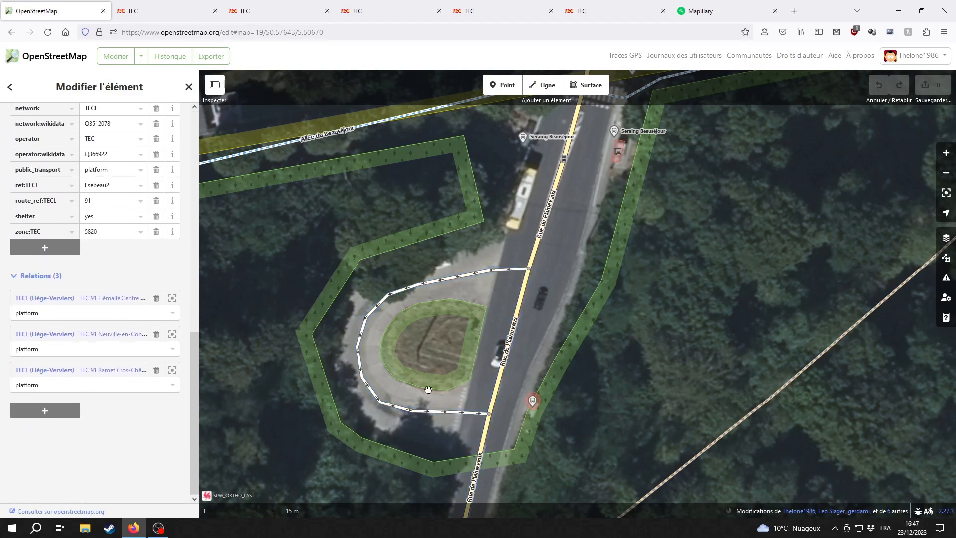
- Switch to Mapillary, examine the street-level imagery around the Seraing Beauséjour stops, and return to the OpenStreetMap editor
{"action": "left_click", "coordinate": [728, 11]}
{"action": "left_click_drag", "start_coordinate": [304, 339], "coordinate": [542, 337]}
{"action": "left_click_drag", "start_coordinate": [386, 338], "coordinate": [388, 228]}
{"action": "left_click_drag", "start_coordinate": [387, 286], "coordinate": [626, 282]}
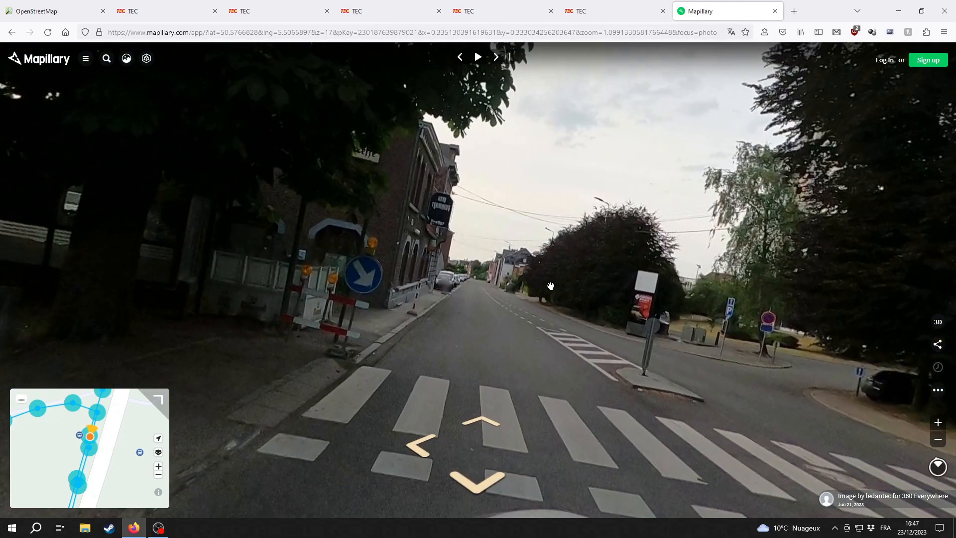
{"action": "left_click_drag", "start_coordinate": [737, 317], "coordinate": [452, 264]}
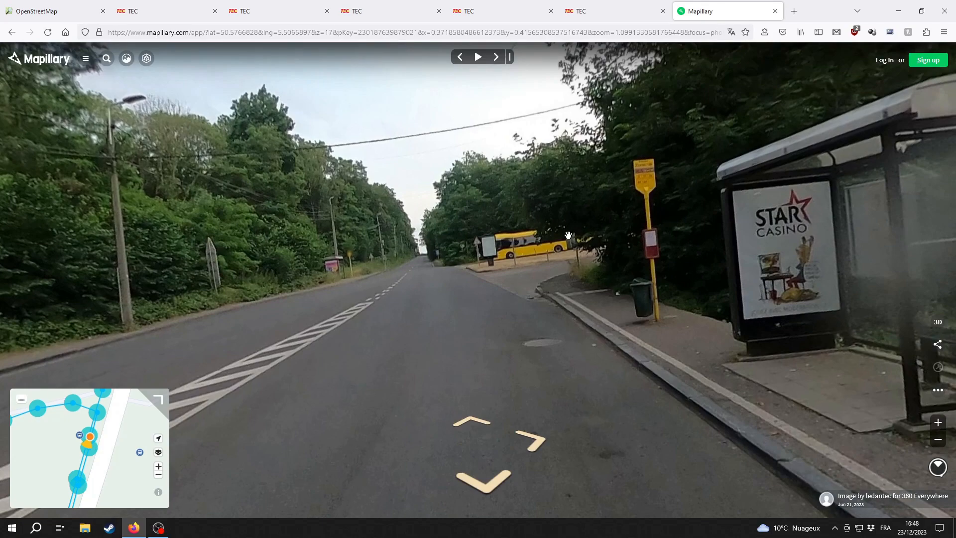
{"action": "left_click", "coordinate": [21, 8]}
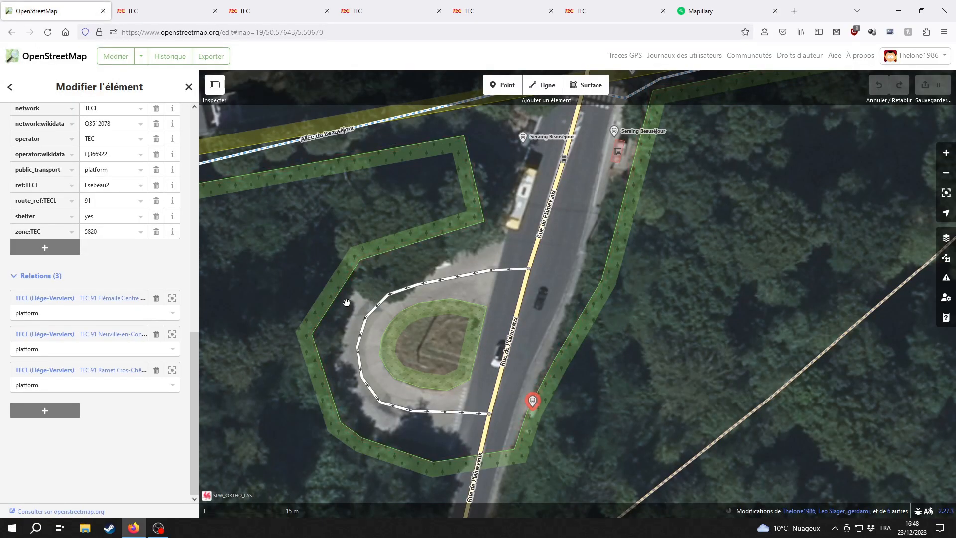
- Consult the TEC line 27 timetable towards Liège, then reselect the Seraing Beauséjour stop southeast of the loop in OpenStreetMap
{"action": "left_click", "coordinate": [351, 319]}
{"action": "left_click", "coordinate": [245, 11]}
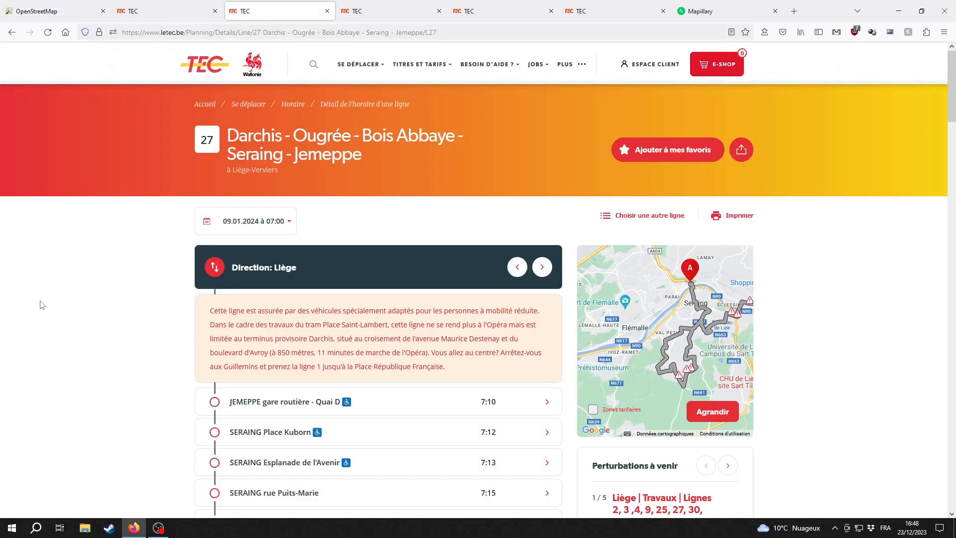
{"action": "scroll", "coordinate": [117, 163], "scroll_direction": "down", "scroll_amount": 3}
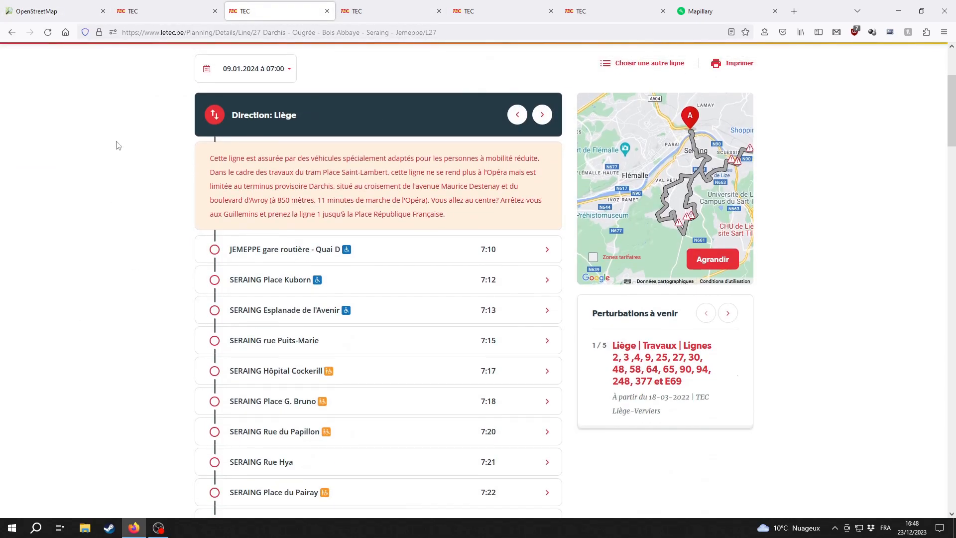
{"action": "key", "text": "ctrl+1"}
{"action": "left_click", "coordinate": [532, 400]}
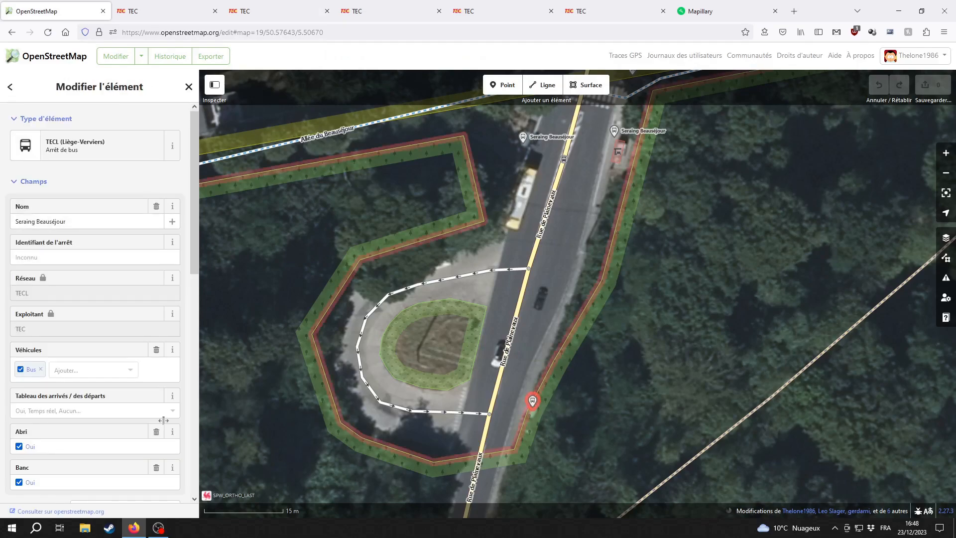
- Check the attributes of the Seraing Beauséjour stop southeast of the loop, and those of the stop just south of the crossing on the road's east side
{"action": "scroll", "coordinate": [125, 444], "scroll_direction": "down", "scroll_amount": 5}
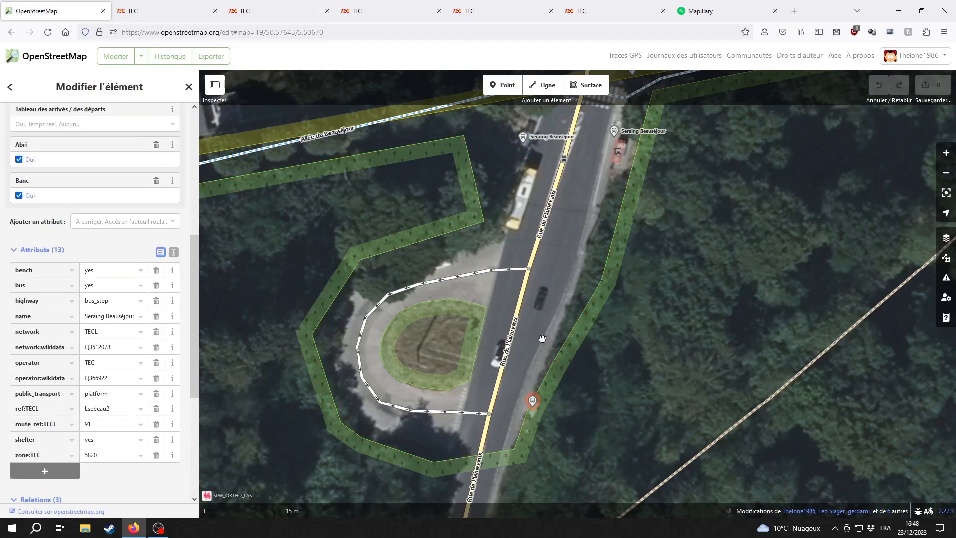
{"action": "left_click", "coordinate": [655, 341]}
{"action": "left_click_drag", "start_coordinate": [653, 254], "coordinate": [612, 444]}
{"action": "left_click", "coordinate": [574, 321]}
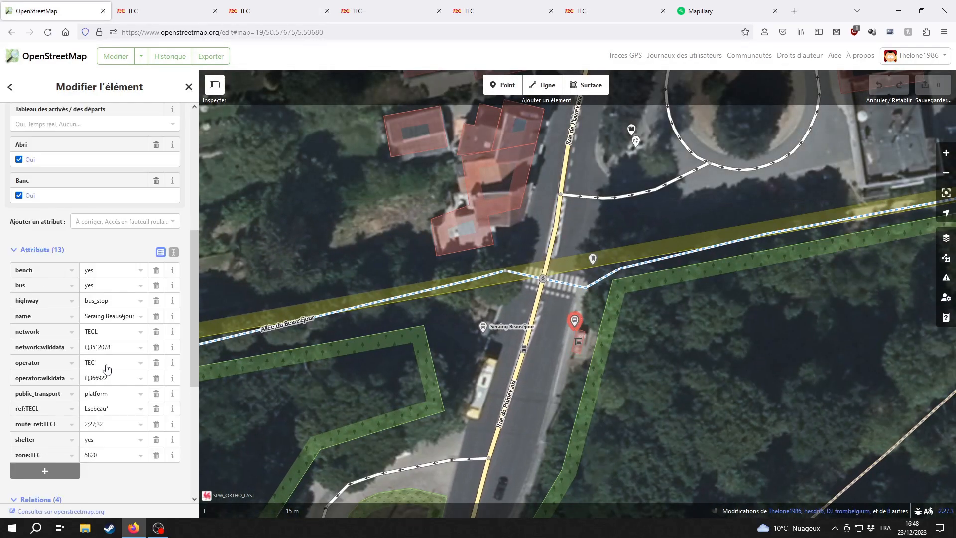
- Find Seraing Beauséjour in the TEC line 27 timetable towards Liège and check its stop reference
{"action": "left_click", "coordinate": [139, 4]}
{"action": "scroll", "coordinate": [149, 239], "scroll_direction": "up", "scroll_amount": 10}
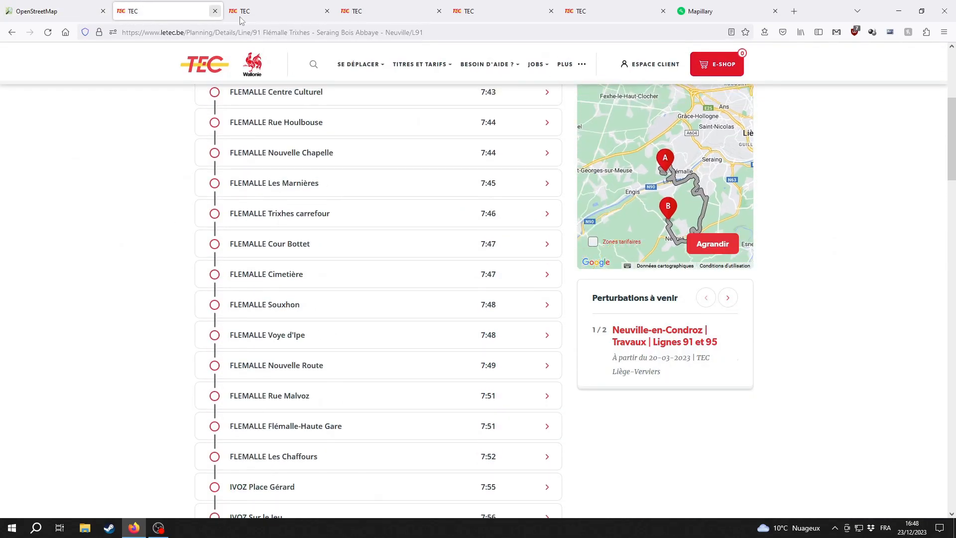
{"action": "left_click", "coordinate": [228, 16]}
{"action": "scroll", "coordinate": [149, 260], "scroll_direction": "up", "scroll_amount": 3}
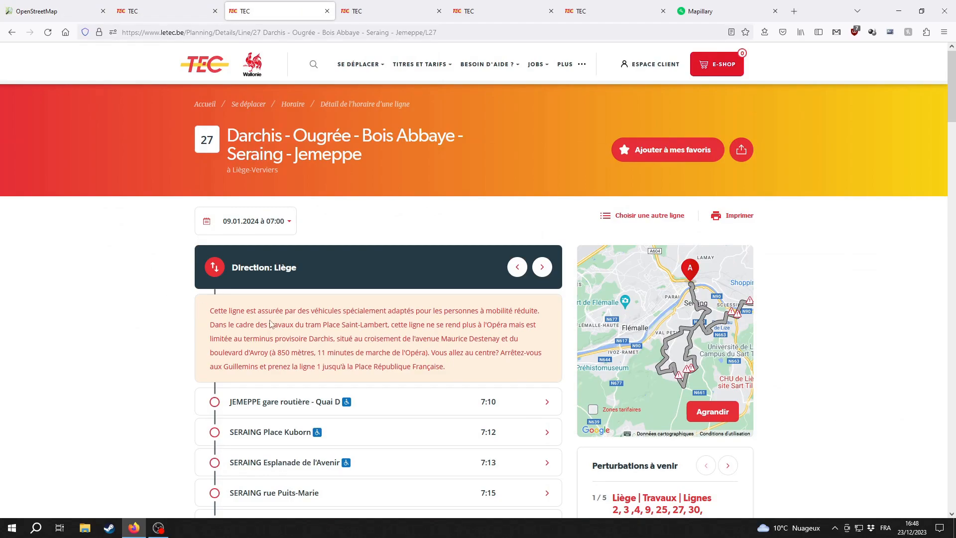
{"action": "scroll", "coordinate": [155, 331], "scroll_direction": "down", "scroll_amount": 4}
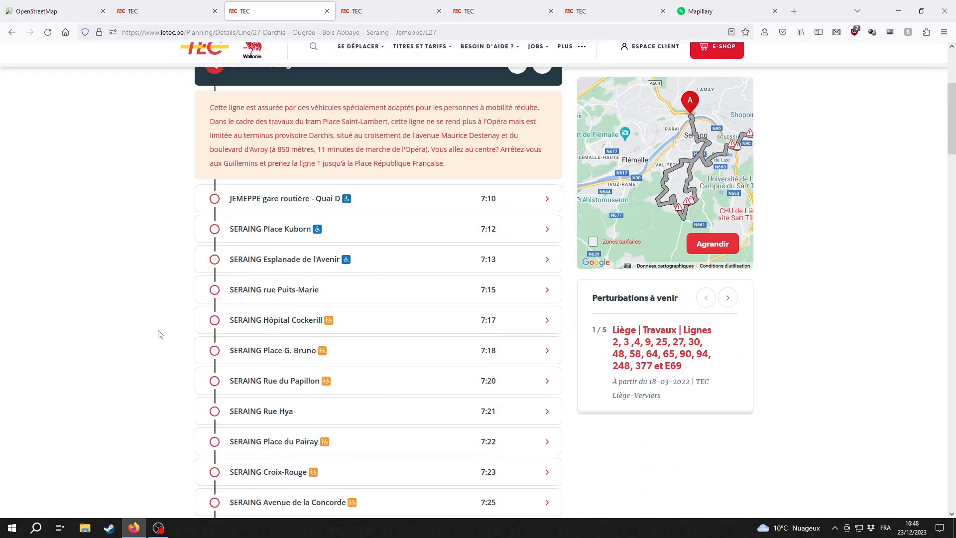
{"action": "scroll", "coordinate": [159, 334], "scroll_direction": "down", "scroll_amount": 3}
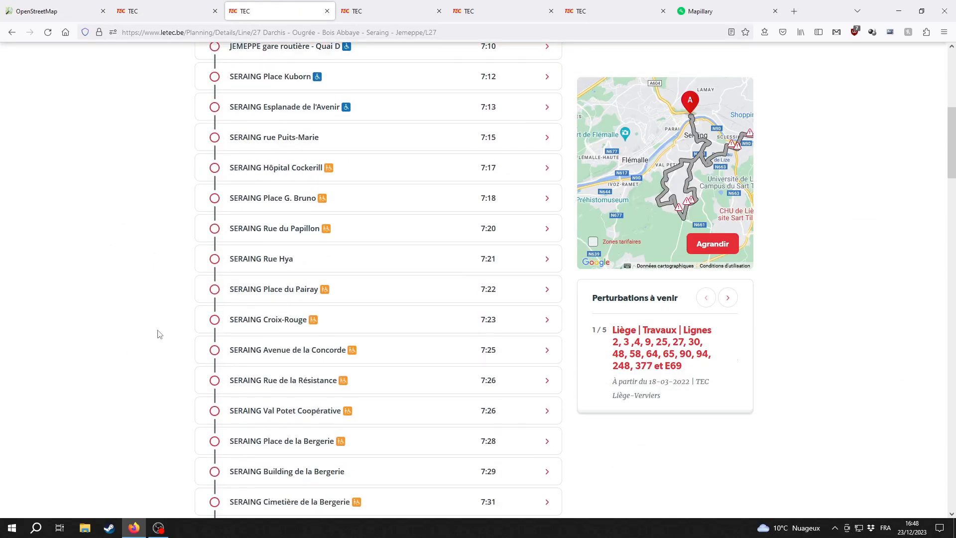
{"action": "scroll", "coordinate": [159, 334], "scroll_direction": "down", "scroll_amount": 6}
{"action": "scroll", "coordinate": [149, 341], "scroll_direction": "down", "scroll_amount": 2}
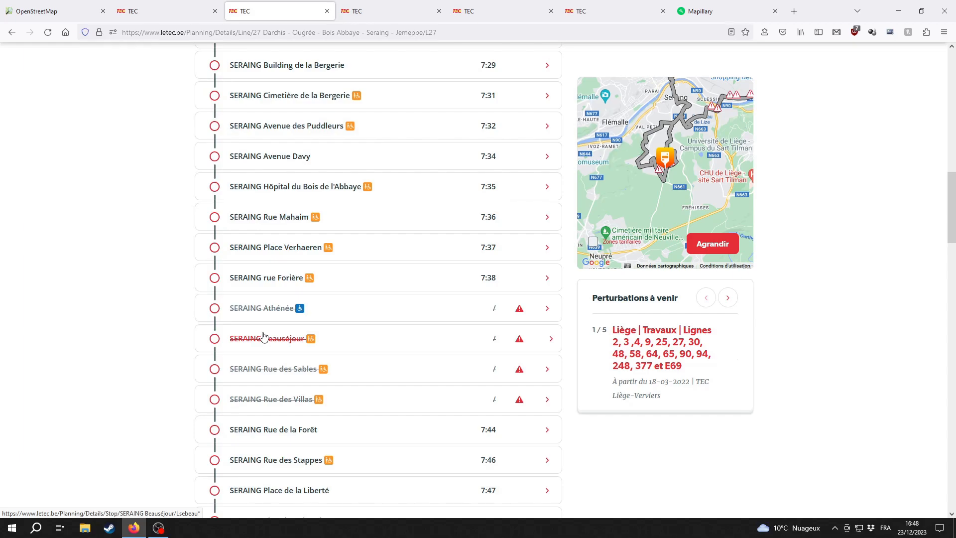
- Check the Seraing Beauséjour stop reference in the TEC line 32 timetable towards Flémalle
{"action": "left_click", "coordinate": [400, 6]}
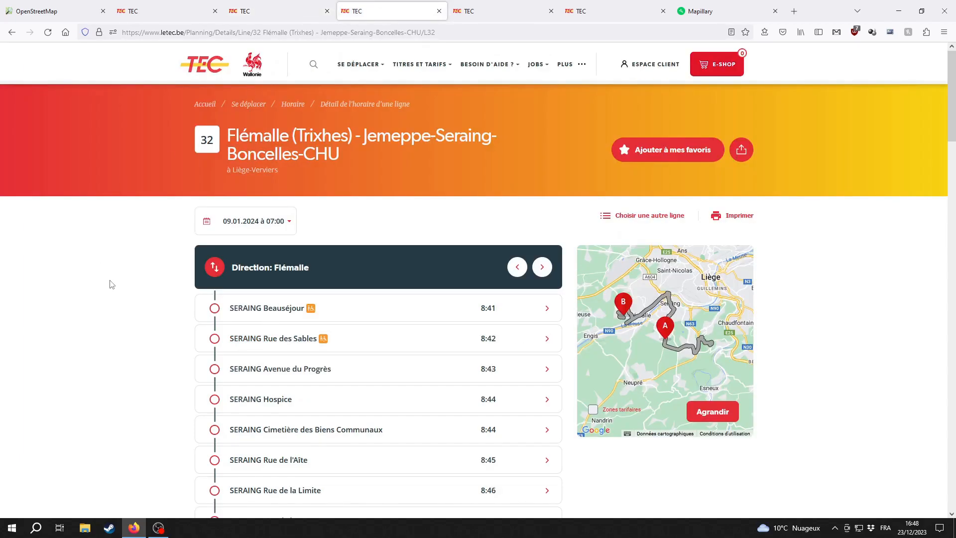
{"action": "scroll", "coordinate": [94, 304], "scroll_direction": "down", "scroll_amount": 3}
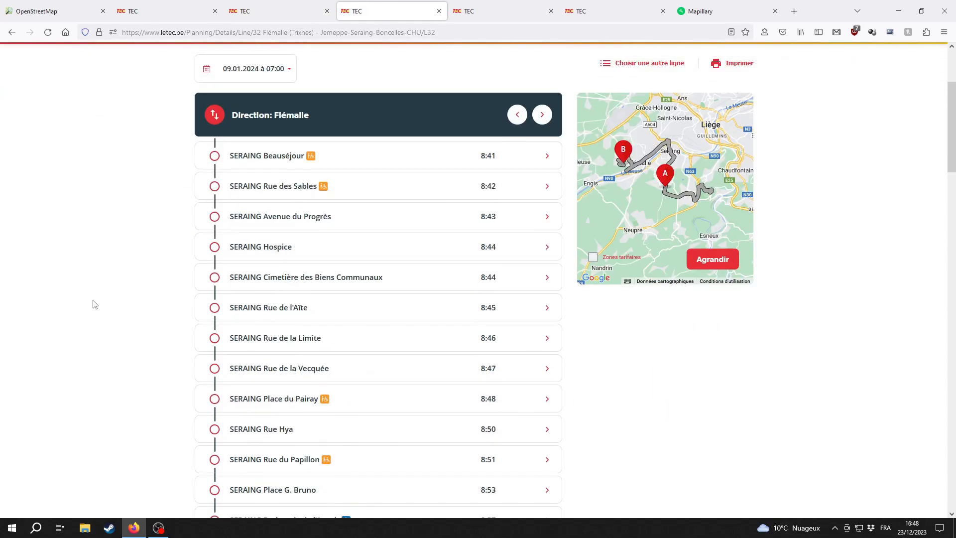
{"action": "scroll", "coordinate": [95, 282], "scroll_direction": "up", "scroll_amount": 3}
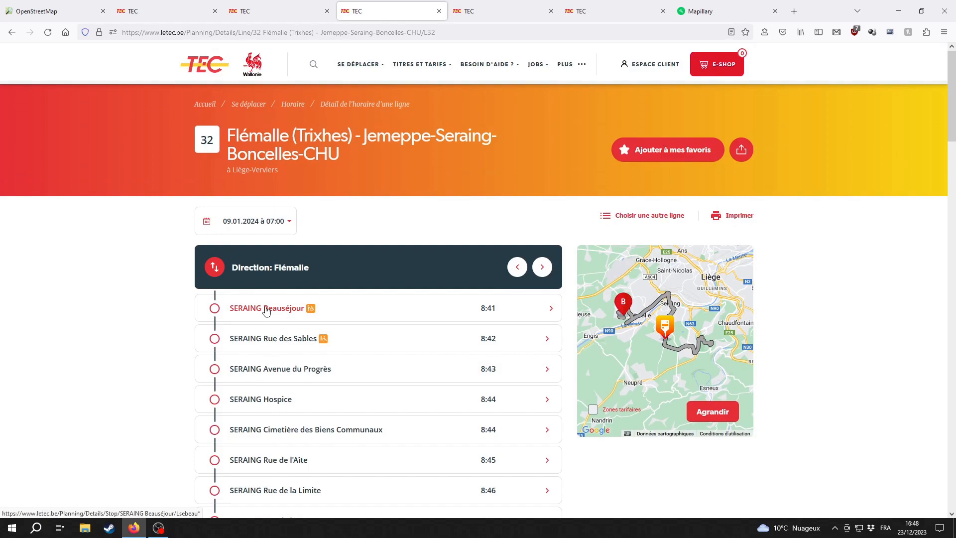
- Load the TEC home page in a new tab and look up the timetable of line 2, 20 Août - Tilleur - Seraing - Boncelles-CHU
{"action": "left_click", "coordinate": [494, 9]}
{"action": "left_click", "coordinate": [607, 4]}
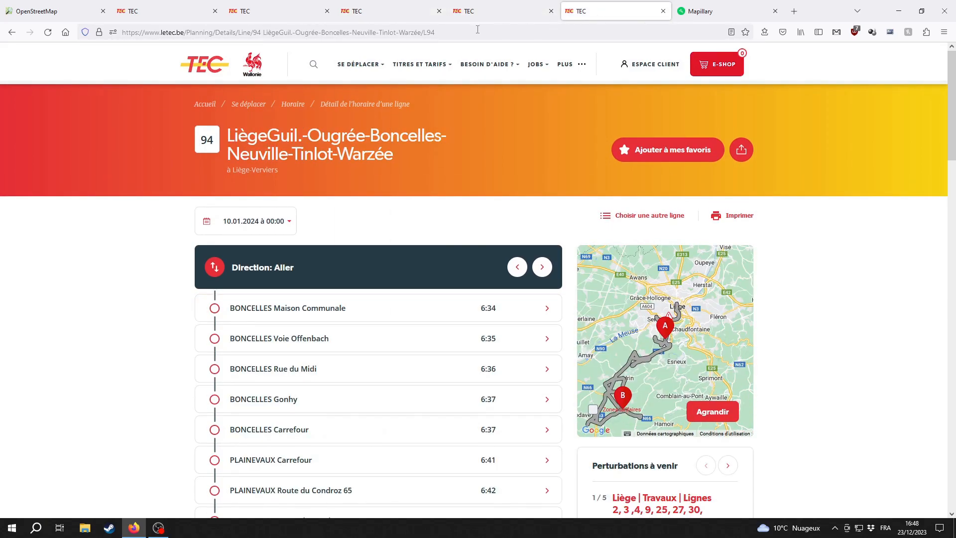
{"action": "middle_click", "coordinate": [208, 69]}
{"action": "left_click", "coordinate": [640, 9]}
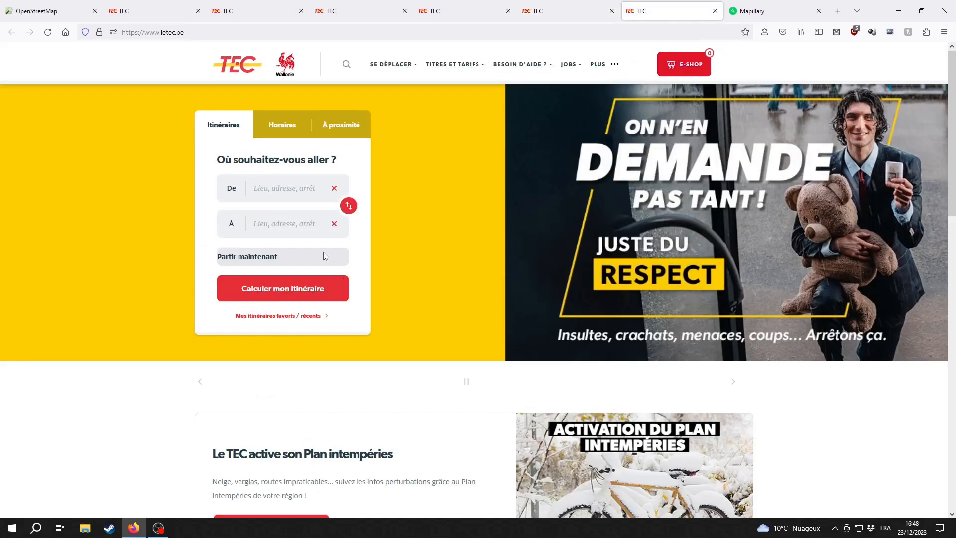
{"action": "left_click", "coordinate": [280, 126]}
{"action": "left_click", "coordinate": [280, 233]}
{"action": "type", "text": "2"}
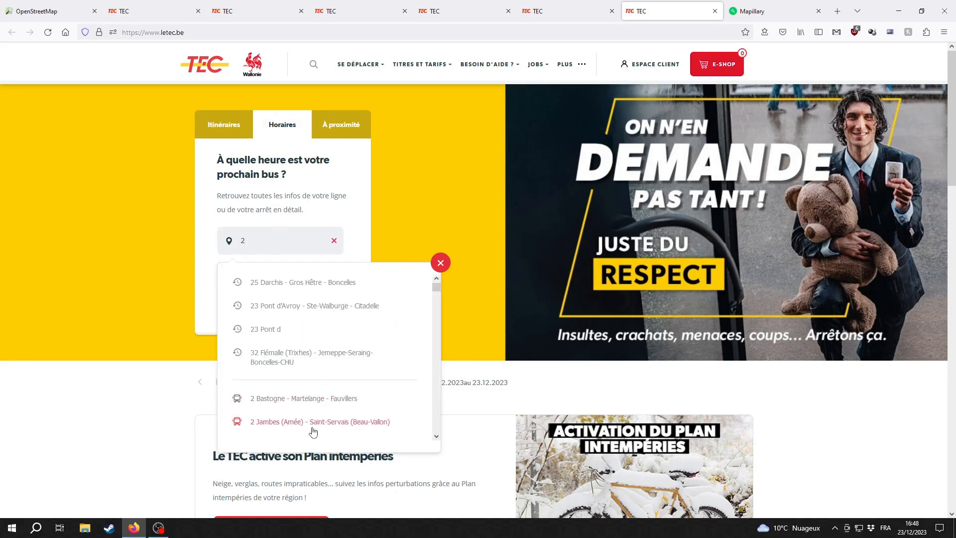
{"action": "scroll", "coordinate": [321, 394], "scroll_direction": "down", "scroll_amount": 3}
{"action": "scroll", "coordinate": [322, 394], "scroll_direction": "down", "scroll_amount": 2}
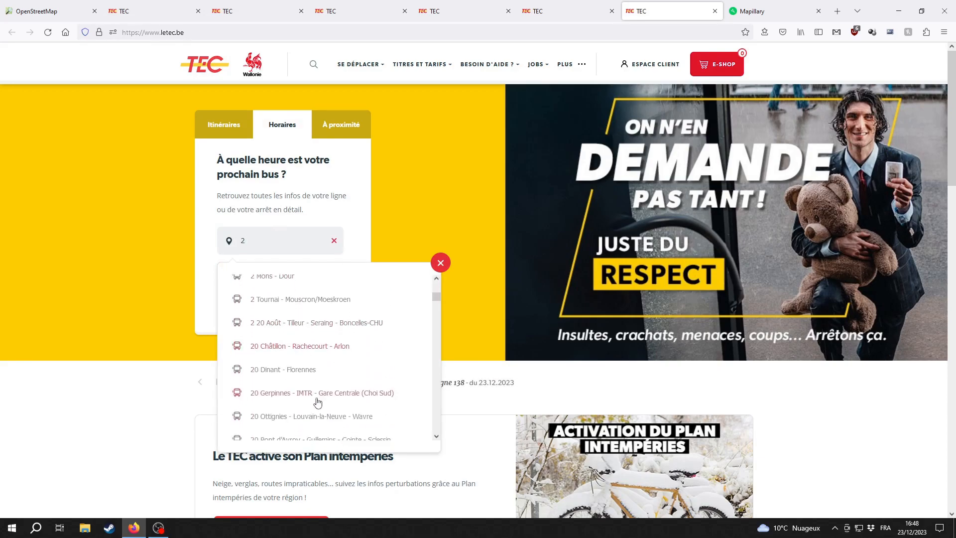
{"action": "scroll", "coordinate": [318, 399], "scroll_direction": "up", "scroll_amount": 3}
{"action": "scroll", "coordinate": [328, 368], "scroll_direction": "down", "scroll_amount": 2}
{"action": "left_click", "coordinate": [329, 379]}
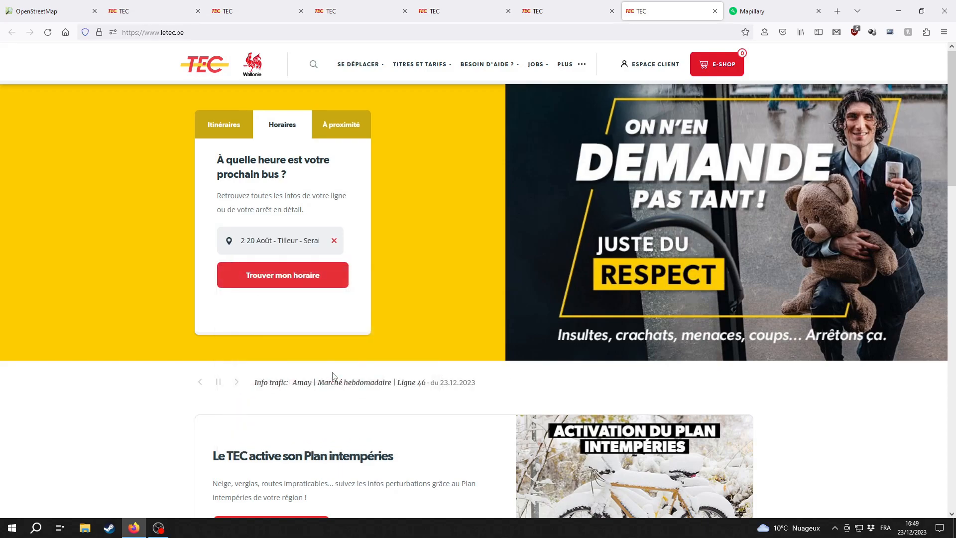
{"action": "left_click", "coordinate": [275, 274]}
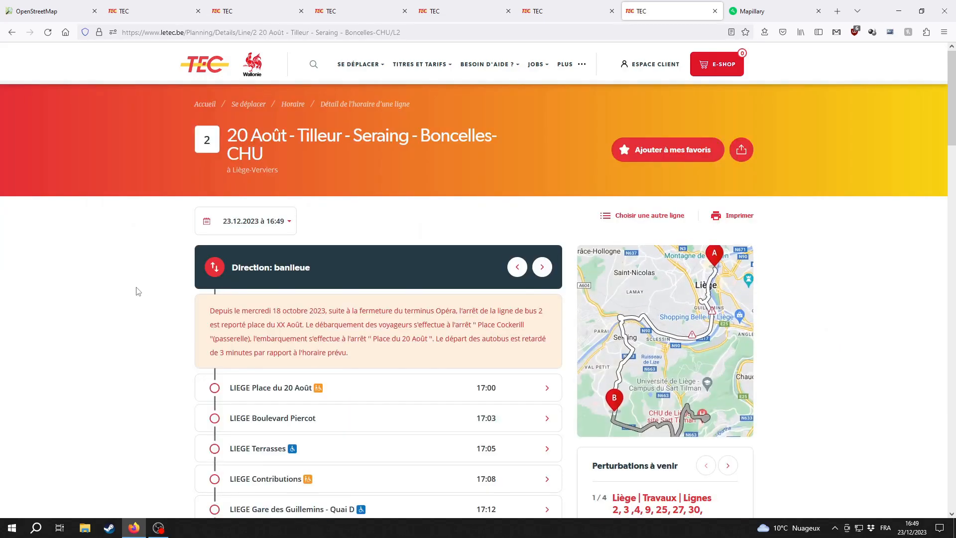
- Examine the line 2 timetable towards the centre for Seraing Beauséjour, then return to OpenStreetMap and deselect the stop
{"action": "scroll", "coordinate": [139, 319], "scroll_direction": "down", "scroll_amount": 3}
{"action": "scroll", "coordinate": [145, 319], "scroll_direction": "up", "scroll_amount": 2}
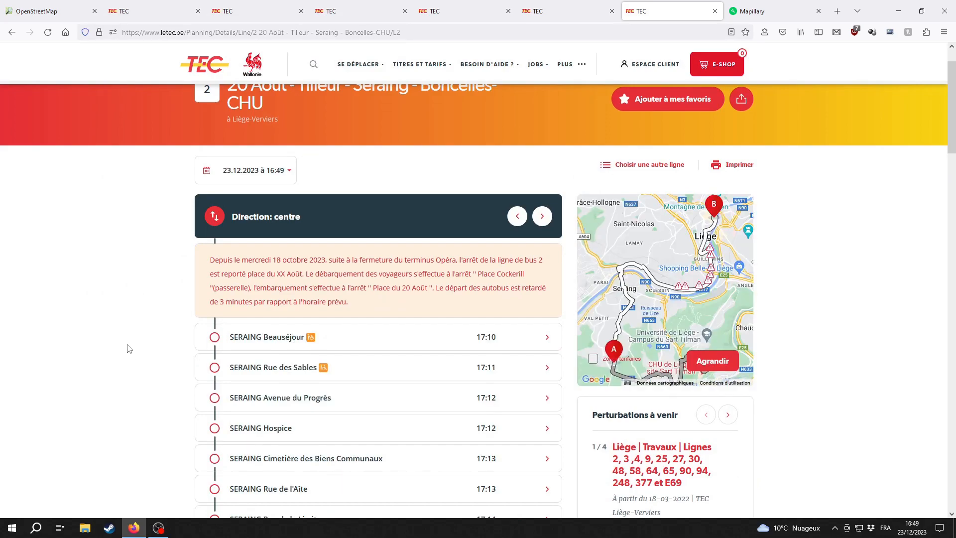
{"action": "scroll", "coordinate": [130, 347], "scroll_direction": "down", "scroll_amount": 2}
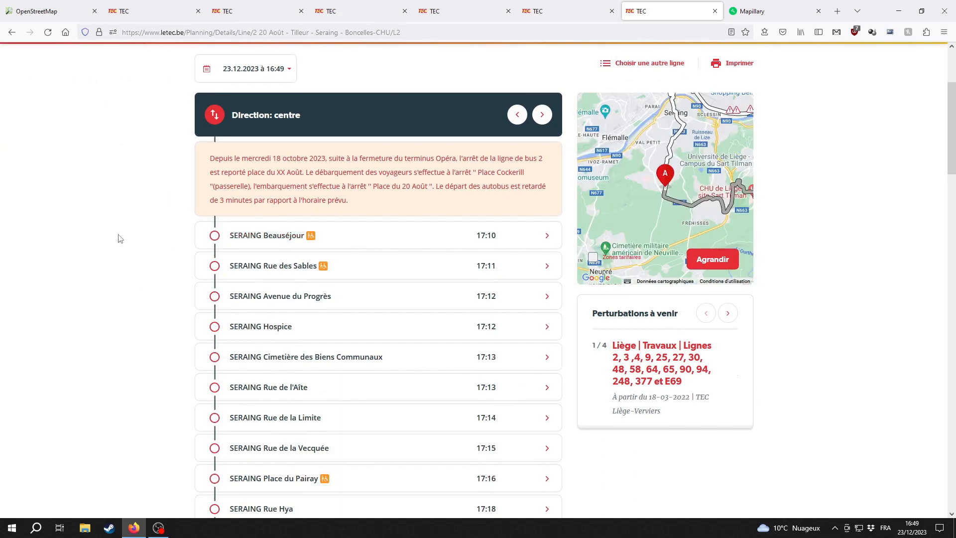
{"action": "scroll", "coordinate": [120, 239], "scroll_direction": "up", "scroll_amount": 3}
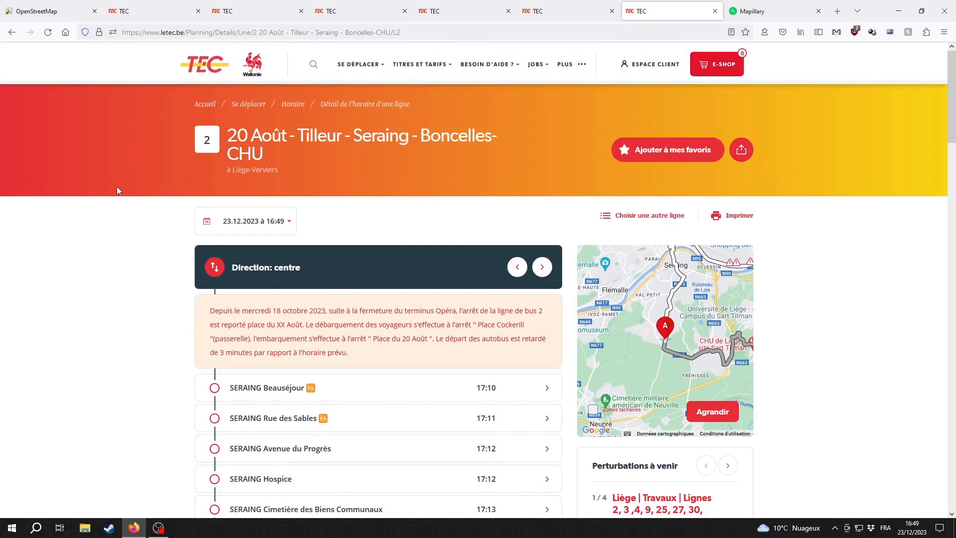
{"action": "key", "text": "ctrl+1"}
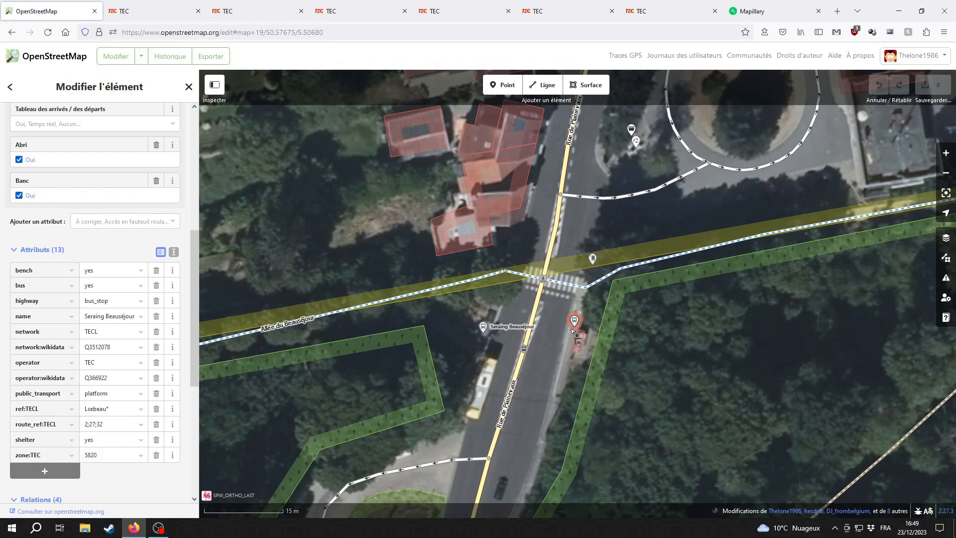
{"action": "left_click_drag", "start_coordinate": [531, 428], "coordinate": [582, 381]}
{"action": "left_click", "coordinate": [567, 300]}
- Go through the TEC line 49 timetable towards Seraing down to the Seraing Beauséjour stop
{"action": "left_click", "coordinate": [422, 3]}
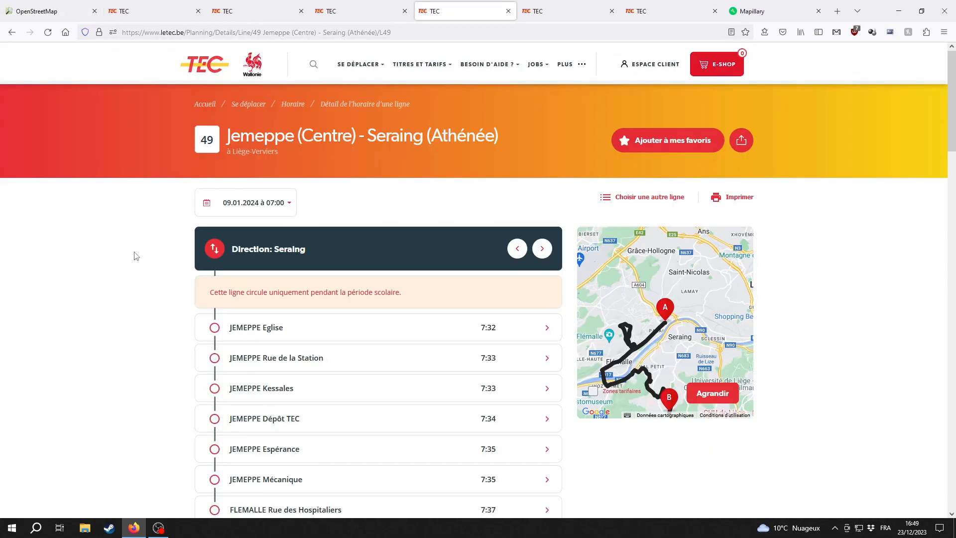
{"action": "scroll", "coordinate": [111, 331], "scroll_direction": "down", "scroll_amount": 2}
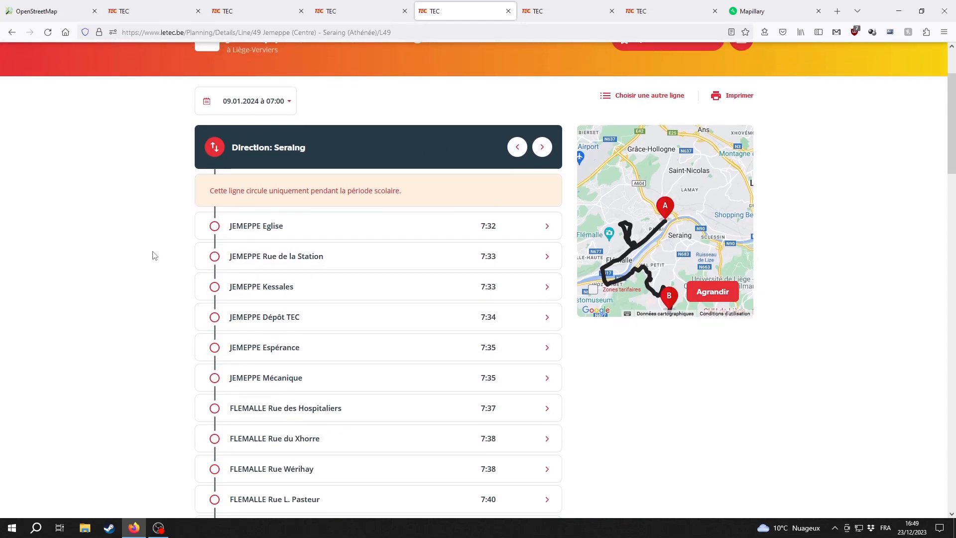
{"action": "scroll", "coordinate": [136, 270], "scroll_direction": "down", "scroll_amount": 3}
{"action": "scroll", "coordinate": [136, 269], "scroll_direction": "down", "scroll_amount": 5}
{"action": "scroll", "coordinate": [147, 296], "scroll_direction": "up", "scroll_amount": 7}
{"action": "scroll", "coordinate": [149, 289], "scroll_direction": "down", "scroll_amount": 2}
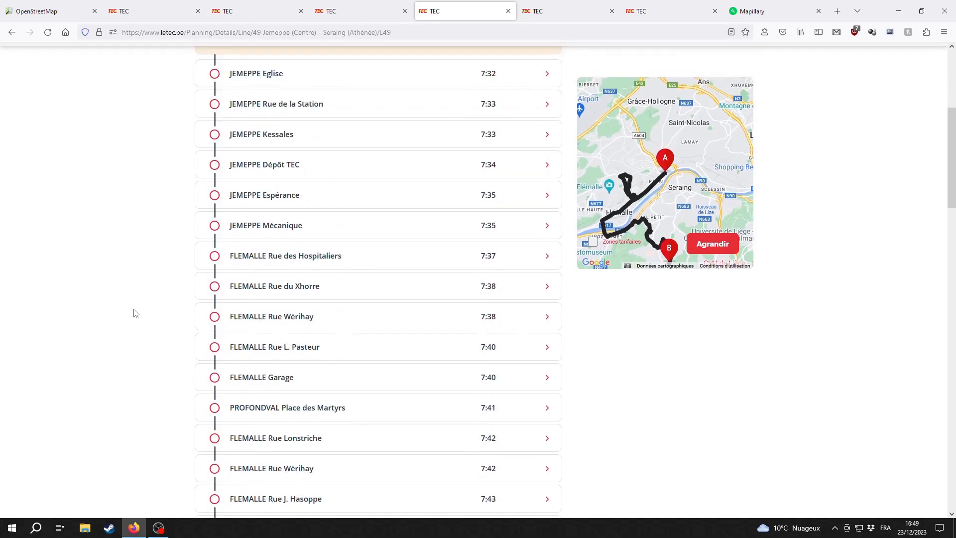
{"action": "scroll", "coordinate": [135, 313], "scroll_direction": "down", "scroll_amount": 15}
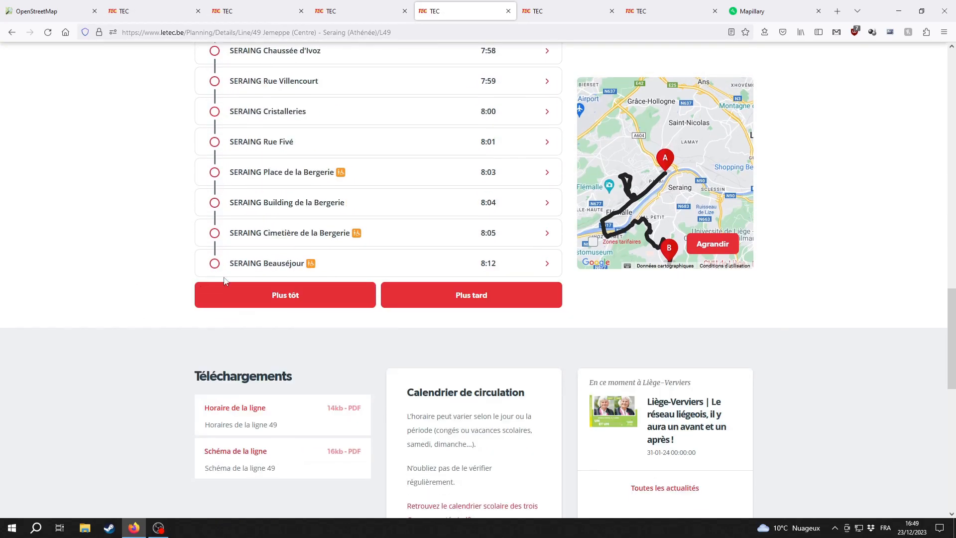
- Check the attributes of the Seraing Beauséjour stop on the west side of Rue de Plainevaux in OpenStreetMap
{"action": "left_click", "coordinate": [36, 11]}
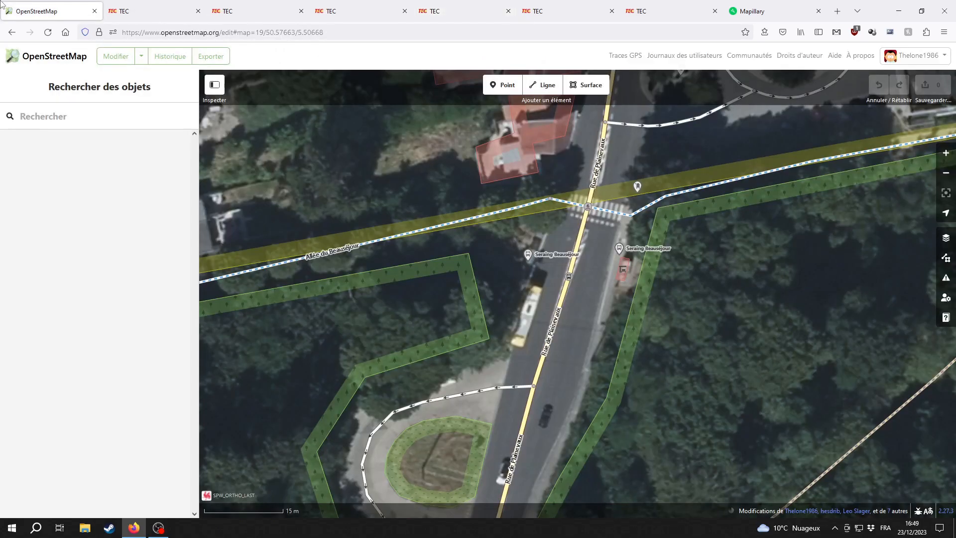
{"action": "left_click", "coordinate": [527, 255]}
{"action": "scroll", "coordinate": [50, 421], "scroll_direction": "down", "scroll_amount": 4}
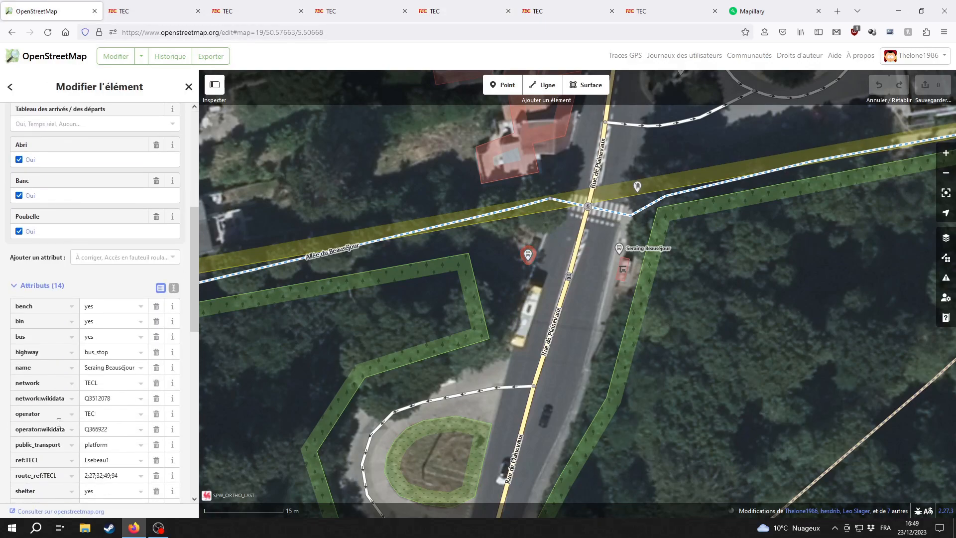
{"action": "left_click", "coordinate": [551, 287]}
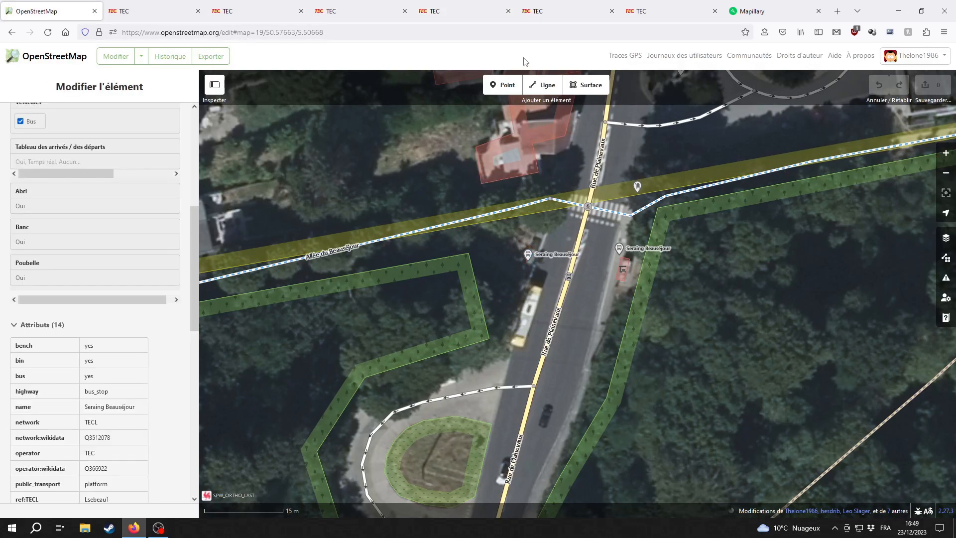
- Show the TEC line 49 timetable towards Jemeppe and examine the route around Seraing Beauséjour on its map
{"action": "left_click", "coordinate": [649, 10]}
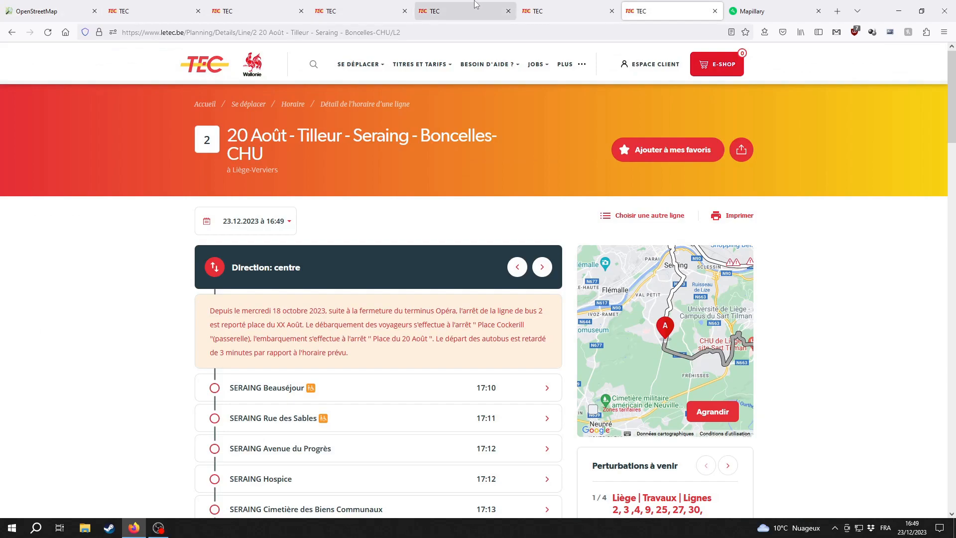
{"action": "left_click", "coordinate": [456, 10]}
{"action": "scroll", "coordinate": [935, 332], "scroll_direction": "up", "scroll_amount": 20}
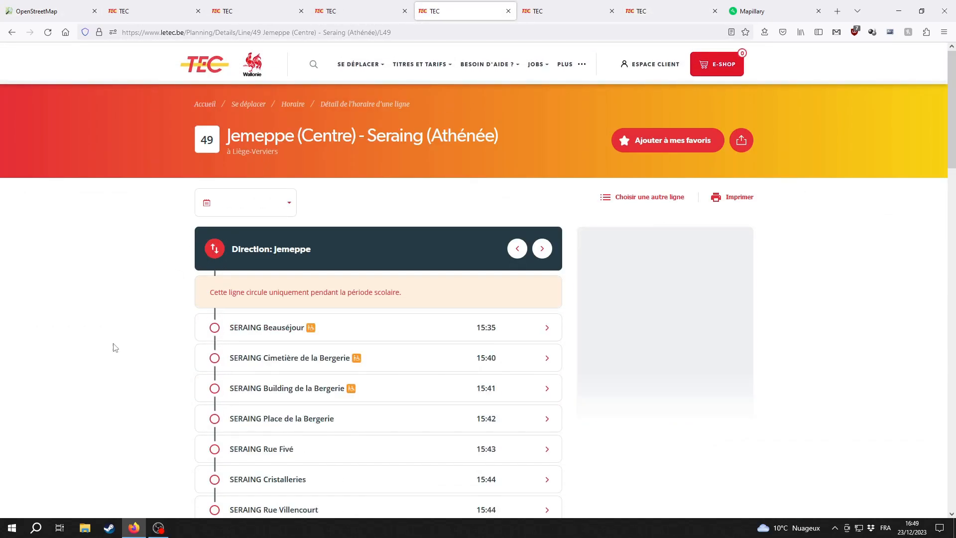
{"action": "scroll", "coordinate": [158, 322], "scroll_direction": "down", "scroll_amount": 3}
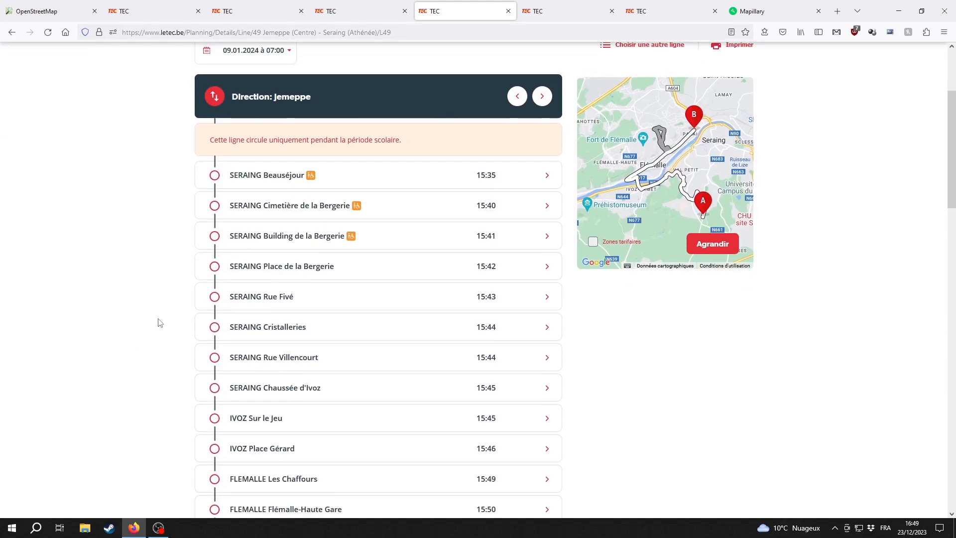
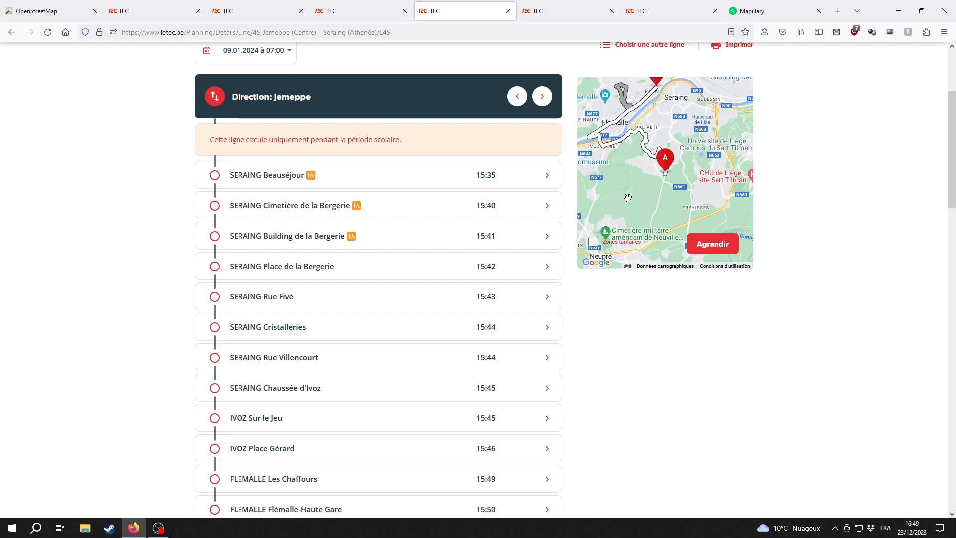
{"action": "scroll", "coordinate": [627, 198], "scroll_direction": "up", "scroll_amount": 2}
{"action": "scroll", "coordinate": [704, 177], "scroll_direction": "up", "scroll_amount": 5}
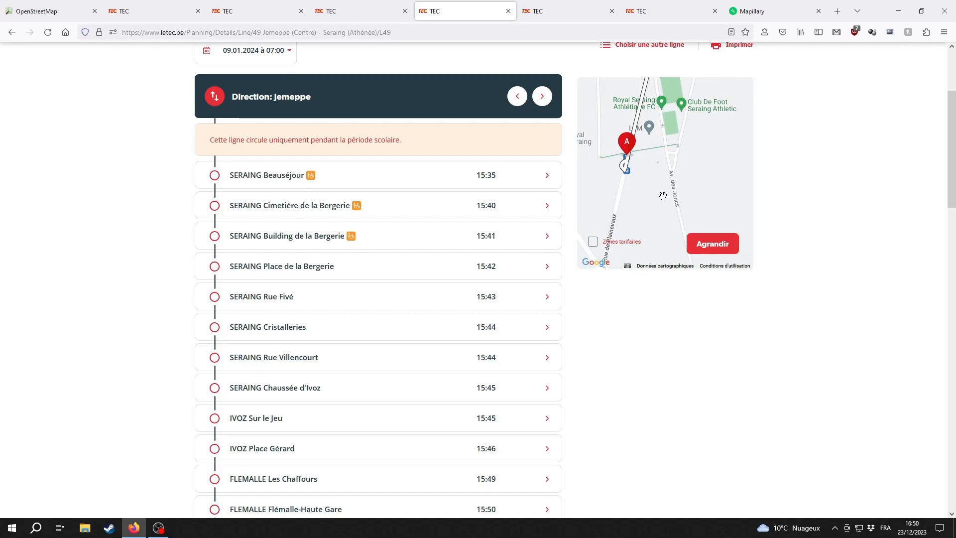
{"action": "scroll", "coordinate": [827, 373], "scroll_direction": "up", "scroll_amount": 3}
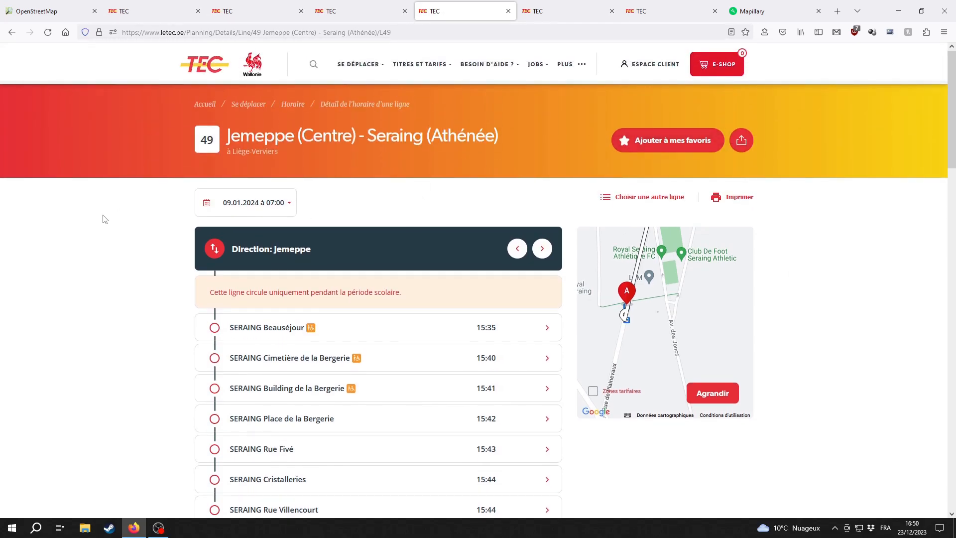
- Go through the TEC line 94 timetable in the Aller direction, including its earlier departures
{"action": "left_click", "coordinate": [551, 2]}
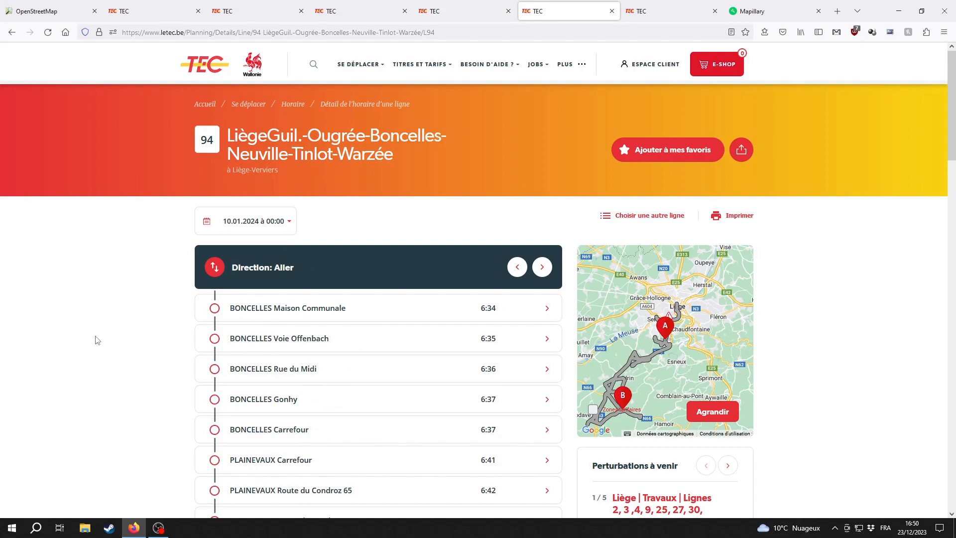
{"action": "scroll", "coordinate": [97, 340], "scroll_direction": "down", "scroll_amount": 10}
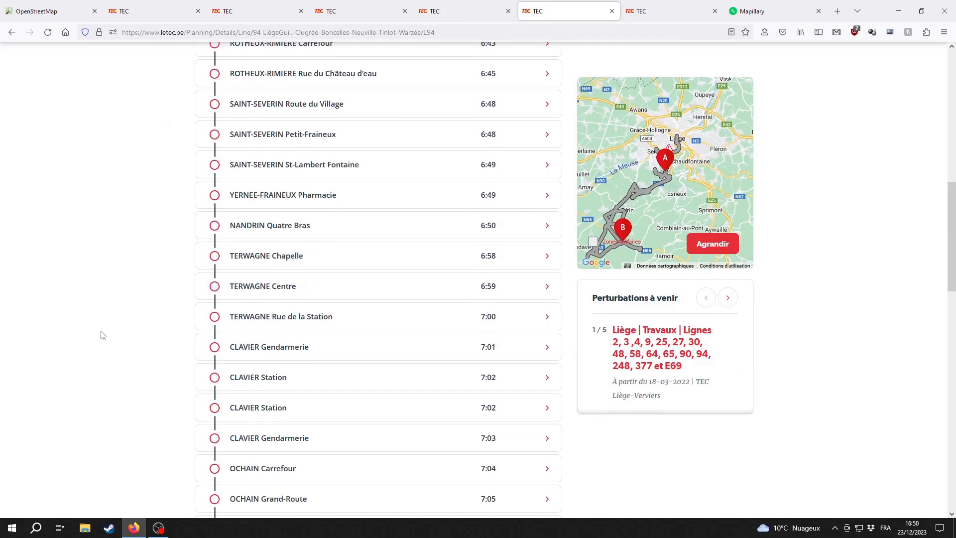
{"action": "scroll", "coordinate": [100, 334], "scroll_direction": "down", "scroll_amount": 6}
{"action": "scroll", "coordinate": [102, 335], "scroll_direction": "up", "scroll_amount": 8}
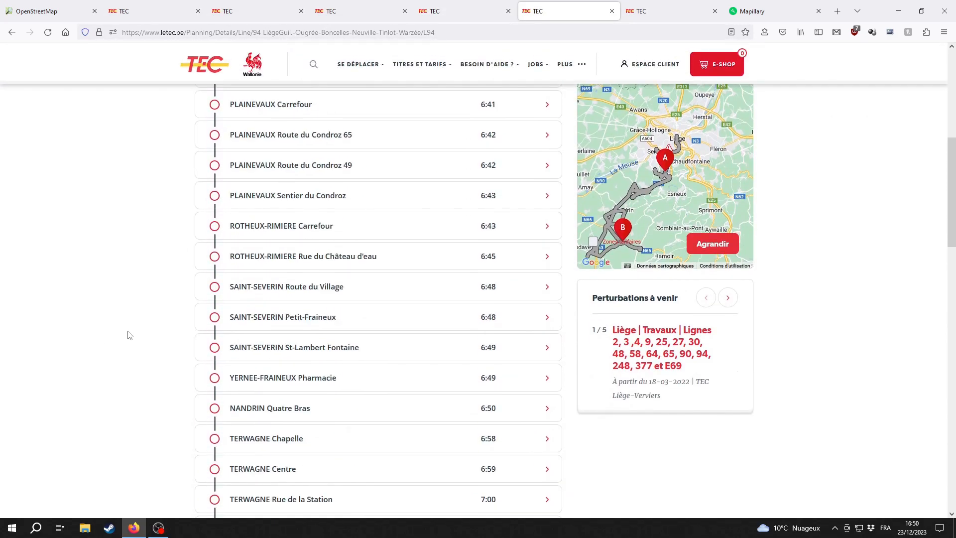
{"action": "scroll", "coordinate": [130, 335], "scroll_direction": "up", "scroll_amount": 6}
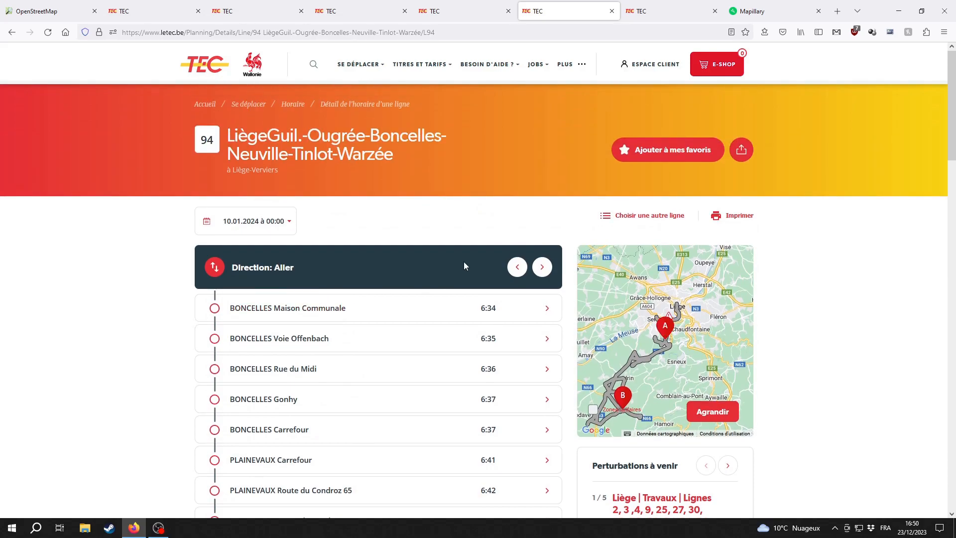
{"action": "left_click", "coordinate": [513, 268]}
{"action": "left_click", "coordinate": [517, 269]}
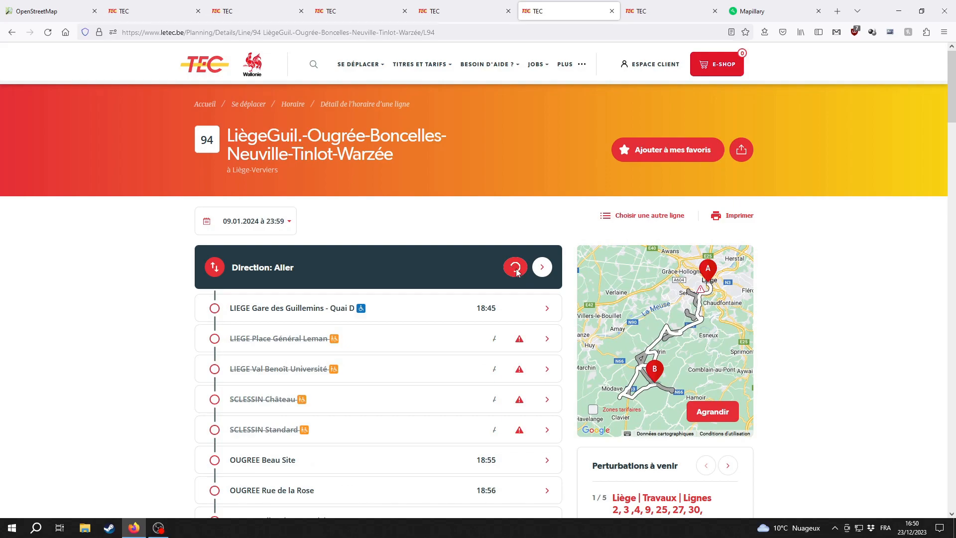
- Show line 94 in the Retour direction and go back through its earlier departures on 09.01.2024 to compare their routes
{"action": "left_click", "coordinate": [219, 268]}
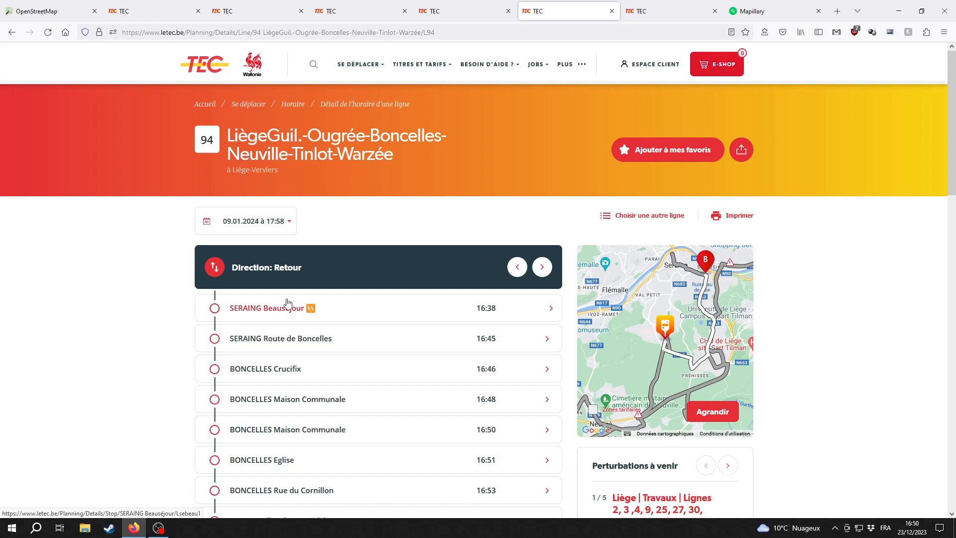
{"action": "left_click", "coordinate": [515, 267]}
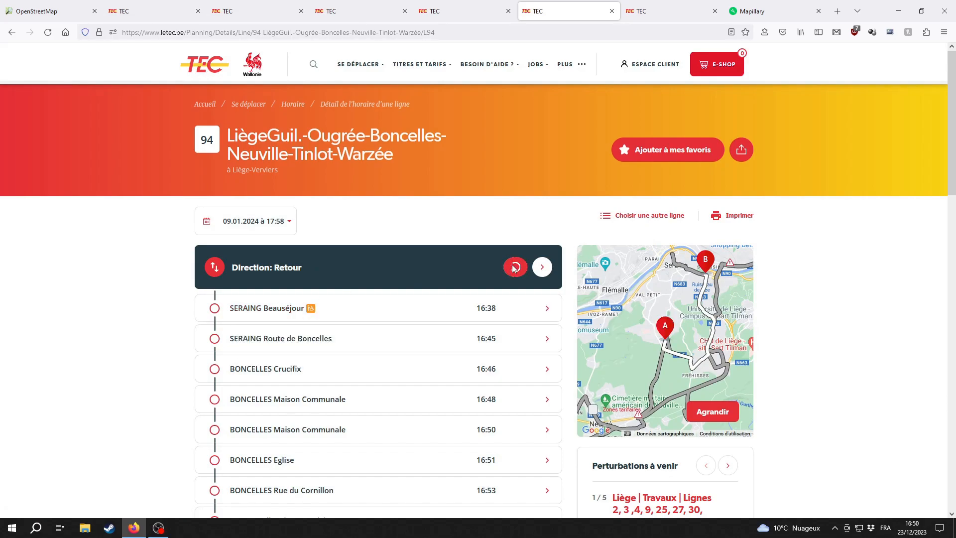
{"action": "left_click", "coordinate": [515, 268]}
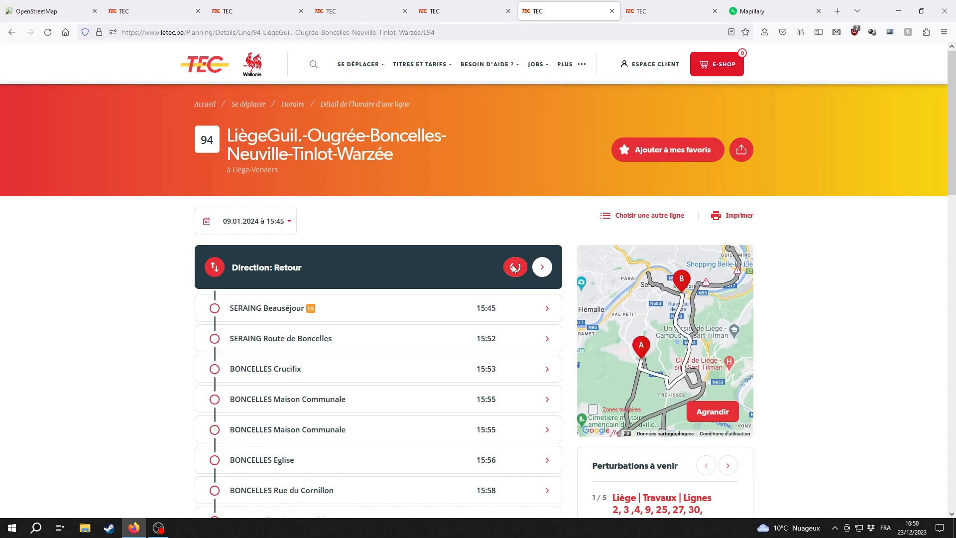
{"action": "left_click", "coordinate": [515, 269]}
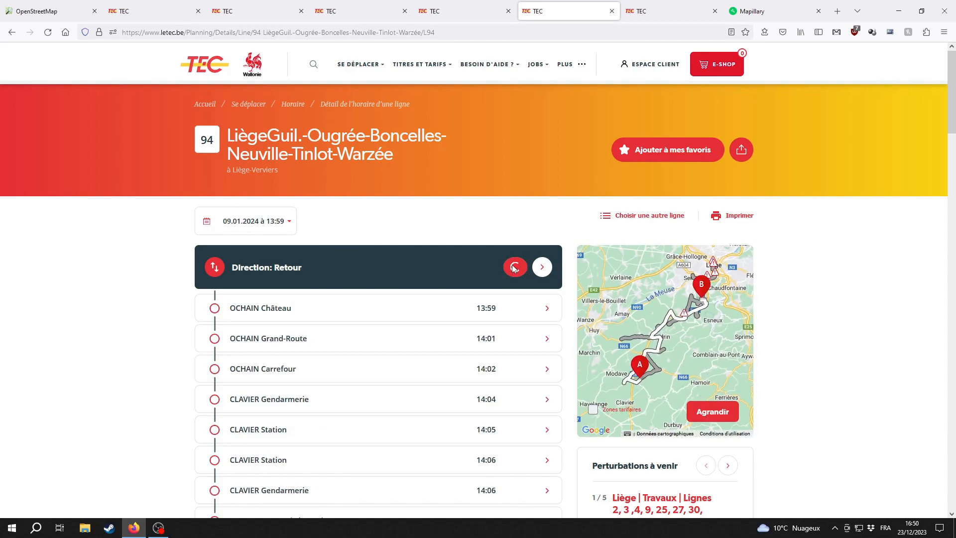
{"action": "left_click", "coordinate": [514, 268]}
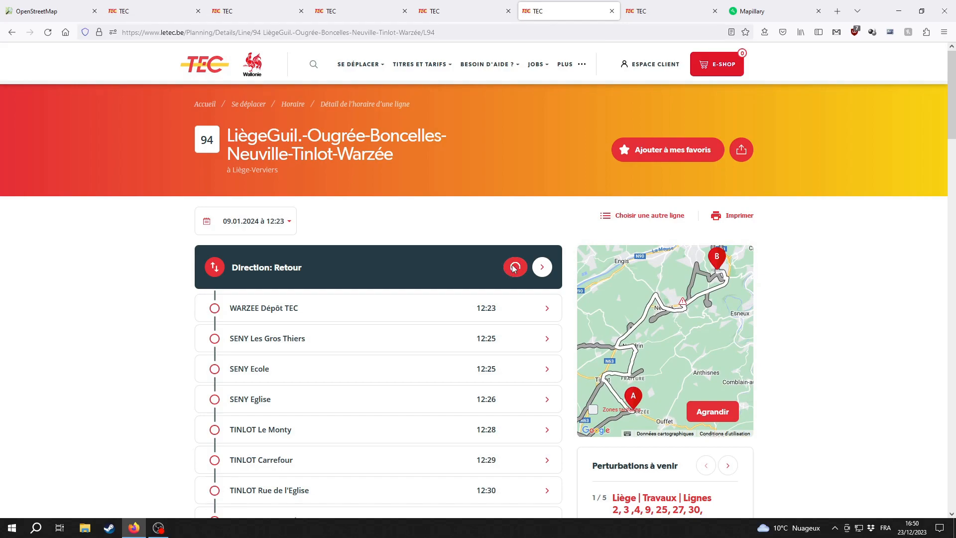
{"action": "left_click", "coordinate": [514, 268]}
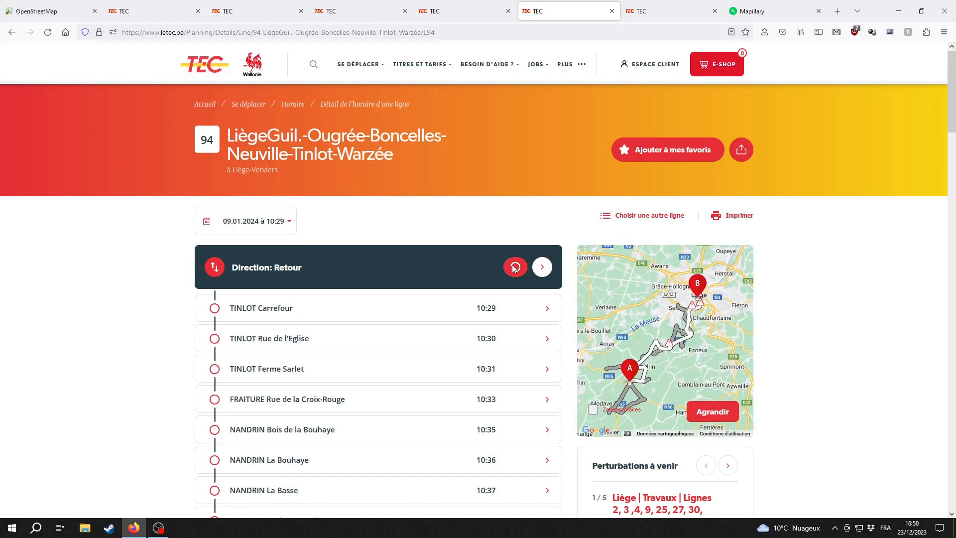
{"action": "left_click", "coordinate": [514, 268]}
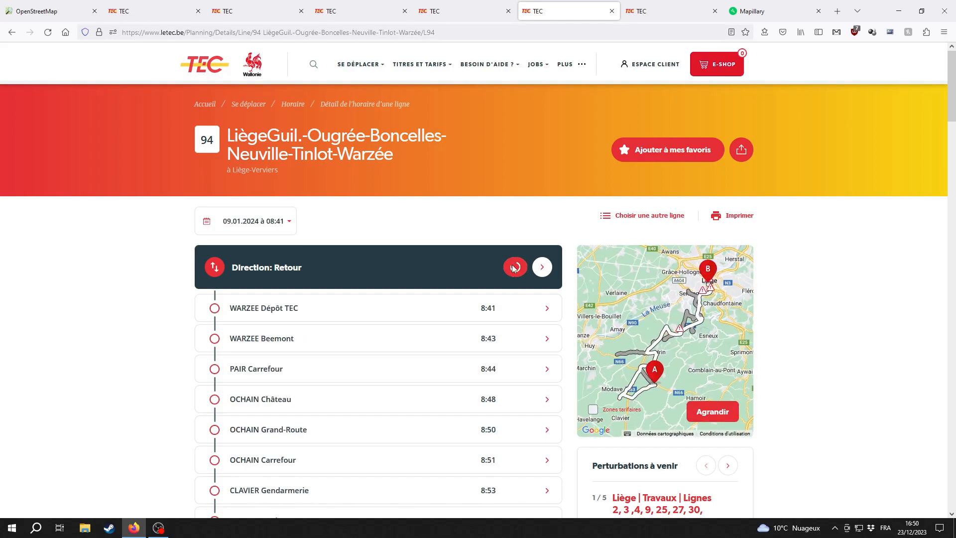
{"action": "left_click", "coordinate": [514, 269]}
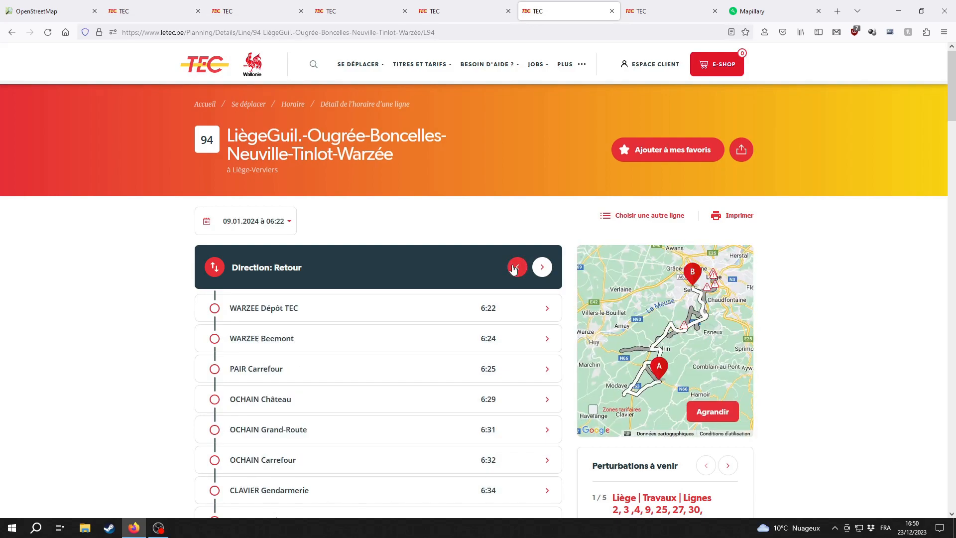
- Show the line 94 Retour departure of 06:52 and examine the Rotheux-Rimière Vieux Chêne and Seraing Beauséjour stops
{"action": "left_click", "coordinate": [548, 269]}
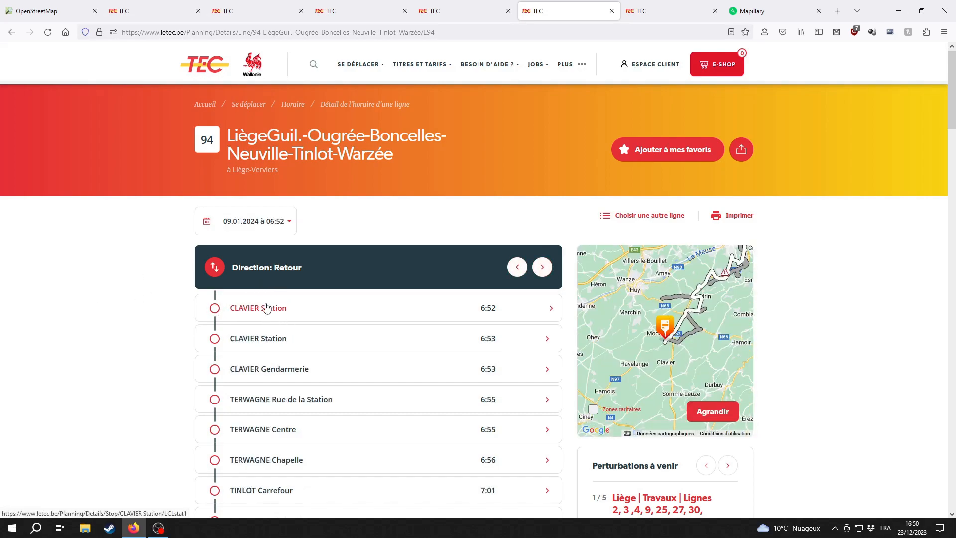
{"action": "scroll", "coordinate": [103, 298], "scroll_direction": "down", "scroll_amount": 3}
{"action": "scroll", "coordinate": [103, 297], "scroll_direction": "down", "scroll_amount": 13}
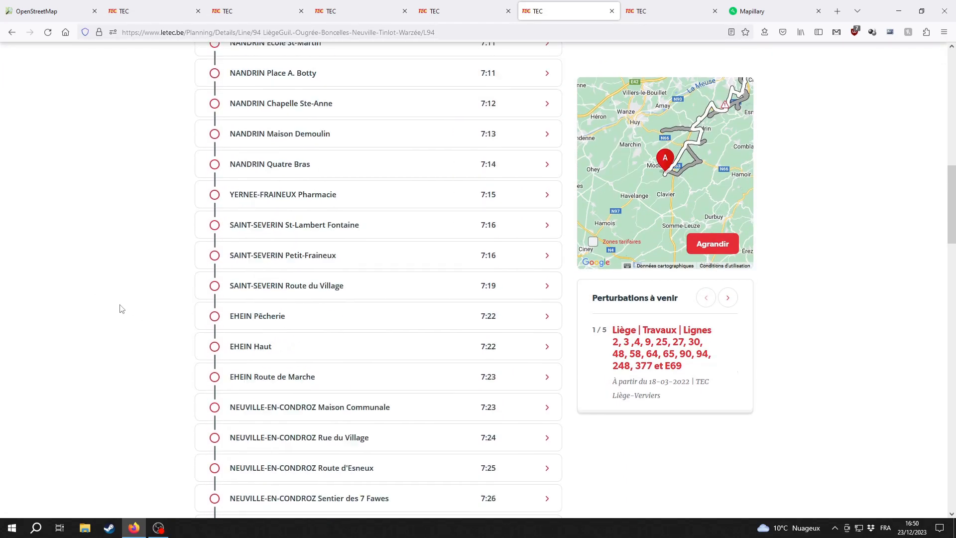
{"action": "scroll", "coordinate": [121, 308], "scroll_direction": "down", "scroll_amount": 5}
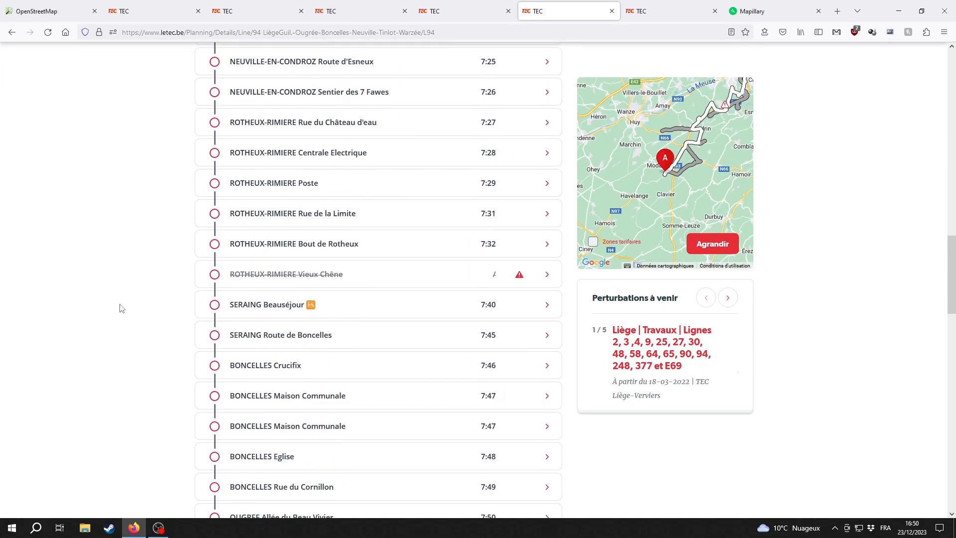
{"action": "mouse_move", "coordinate": [318, 276]}
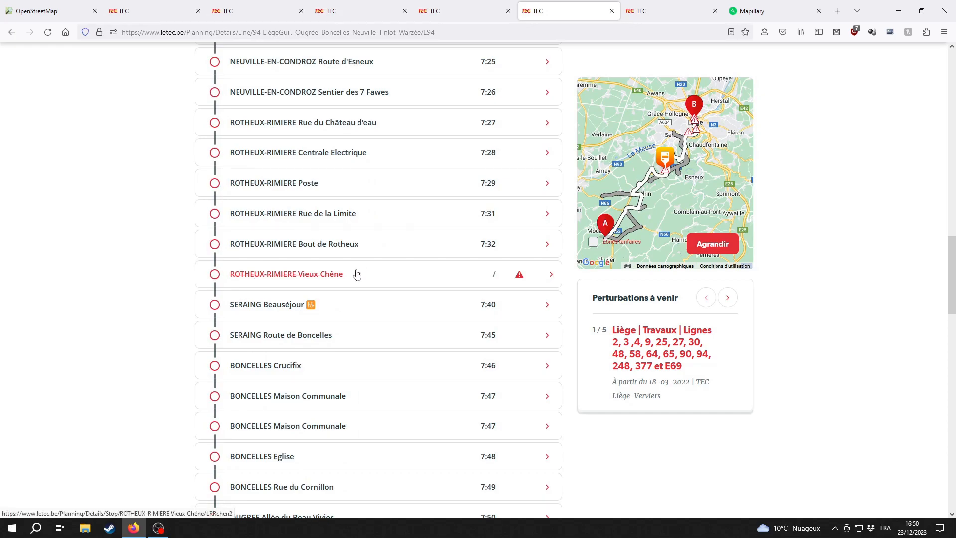
{"action": "mouse_move", "coordinate": [278, 311]}
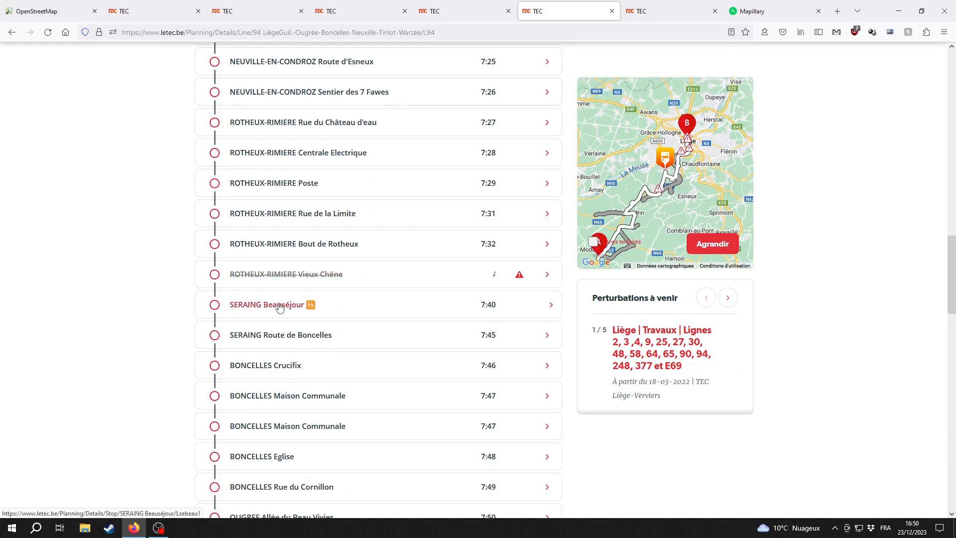
- Return to OpenStreetMap, leave the editor and display the area with the Carte de transport layer
{"action": "key", "text": "ctrl+1"}
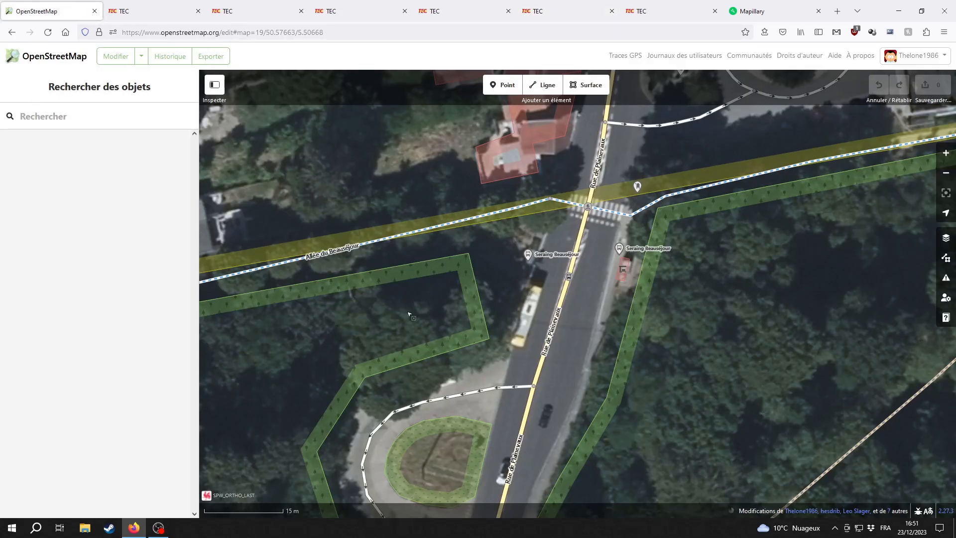
{"action": "left_click_drag", "start_coordinate": [573, 343], "coordinate": [555, 293]}
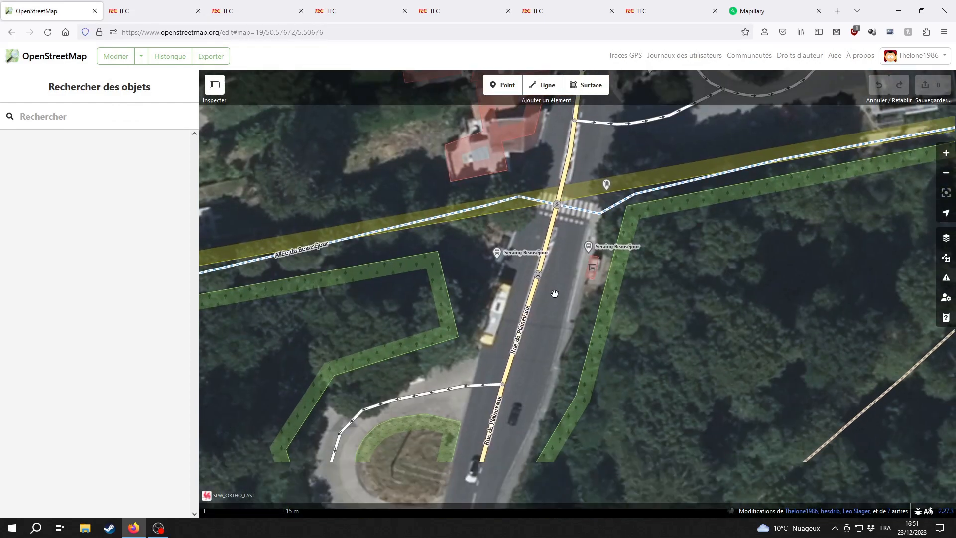
{"action": "left_click", "coordinate": [59, 57]}
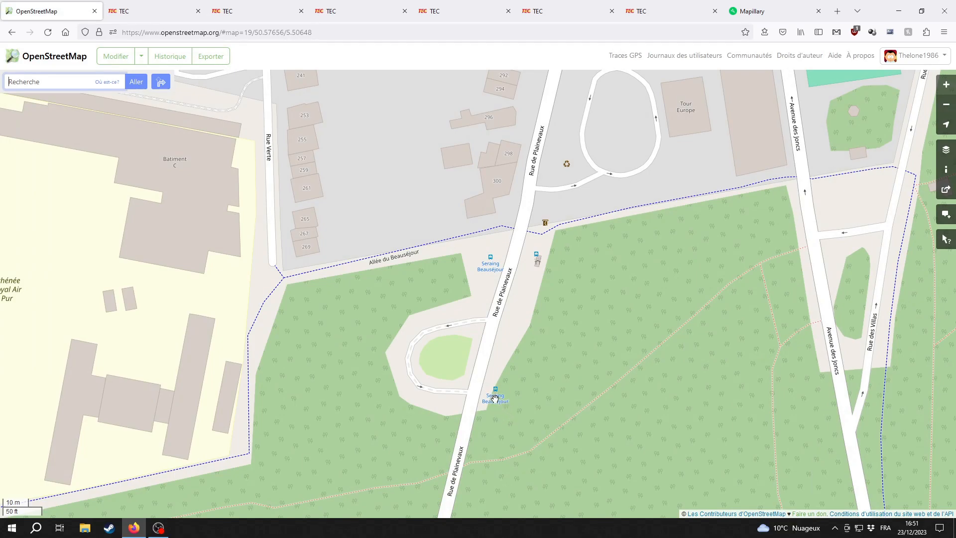
{"action": "left_click_drag", "start_coordinate": [519, 296], "coordinate": [523, 351]}
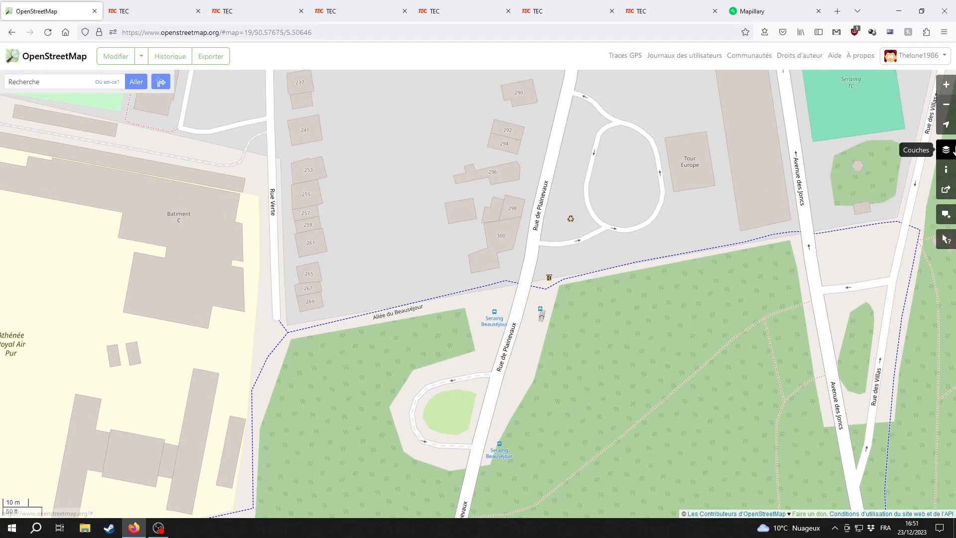
{"action": "left_click", "coordinate": [946, 149]}
{"action": "left_click", "coordinate": [876, 234]}
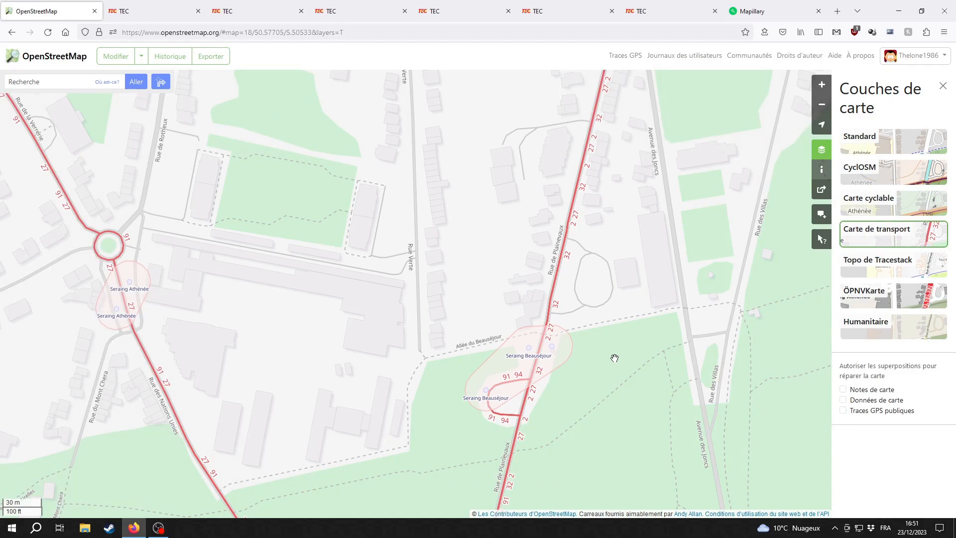
- Examine the bus lines drawn along Rue de Plainevaux, from Rue des Sables to the Avenue du Ban roundabouts, on the transport map
{"action": "left_click_drag", "start_coordinate": [613, 357], "coordinate": [544, 371]}
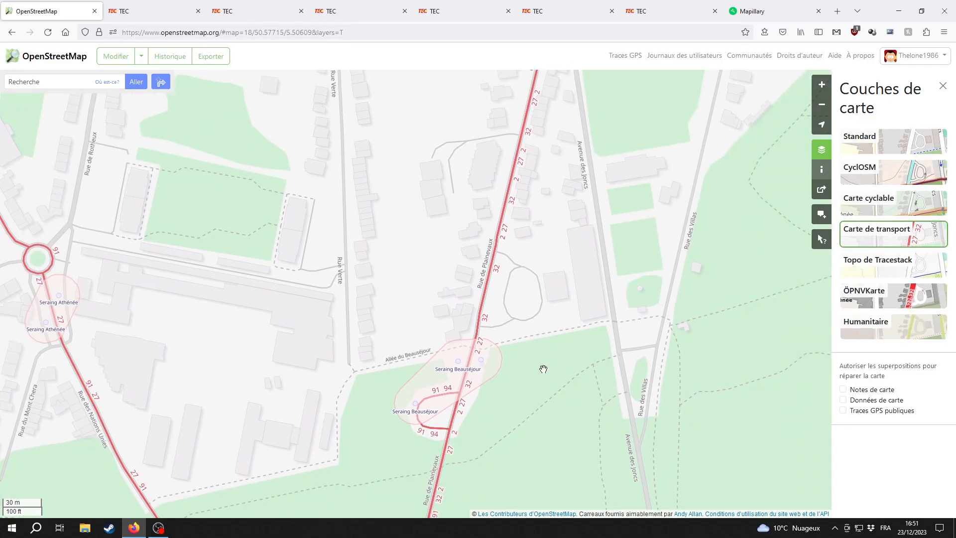
{"action": "left_click_drag", "start_coordinate": [556, 475], "coordinate": [484, 383]}
{"action": "scroll", "coordinate": [485, 383], "scroll_direction": "down", "scroll_amount": 2}
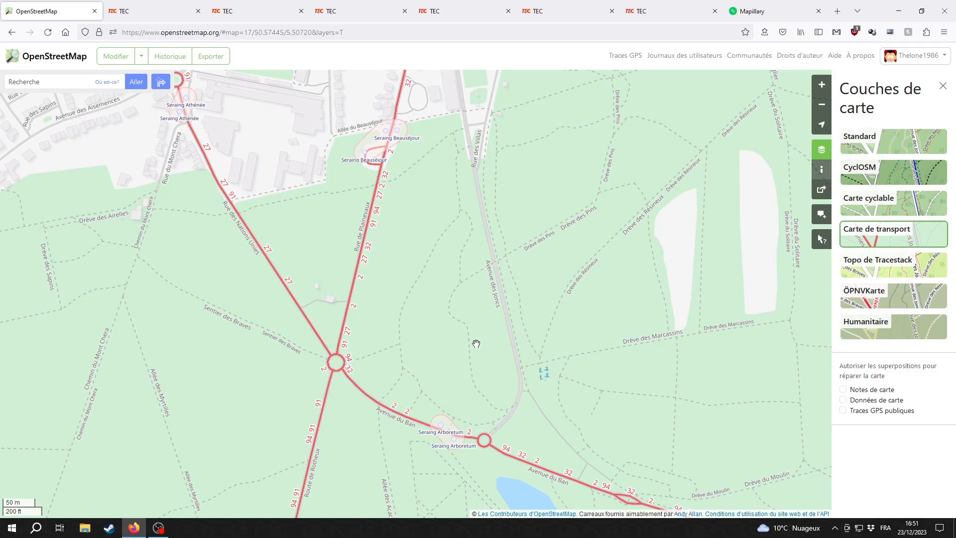
{"action": "left_click_drag", "start_coordinate": [434, 339], "coordinate": [478, 414]}
{"action": "left_click_drag", "start_coordinate": [475, 293], "coordinate": [466, 396]}
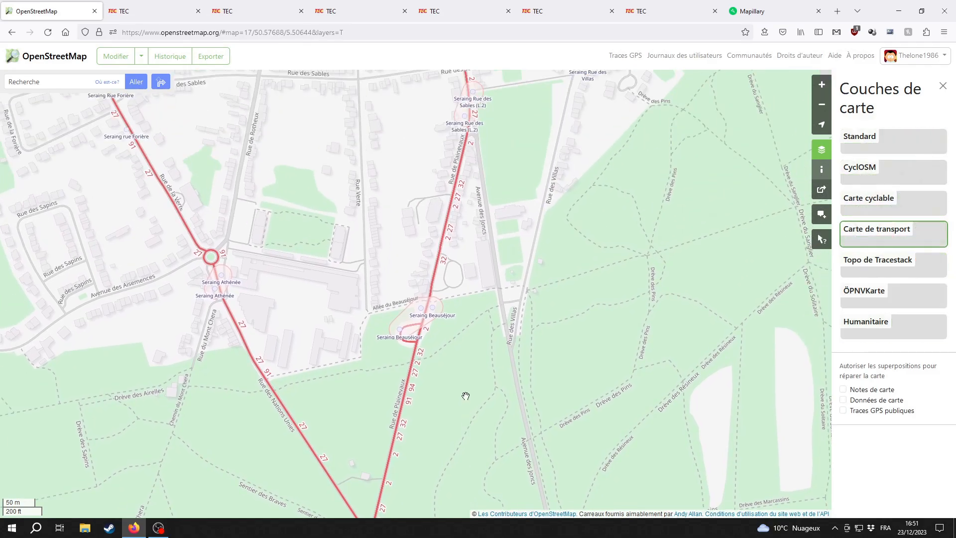
{"action": "left_click_drag", "start_coordinate": [486, 299], "coordinate": [489, 194]}
{"action": "left_click_drag", "start_coordinate": [506, 264], "coordinate": [482, 335]}
{"action": "left_click_drag", "start_coordinate": [452, 239], "coordinate": [450, 301]}
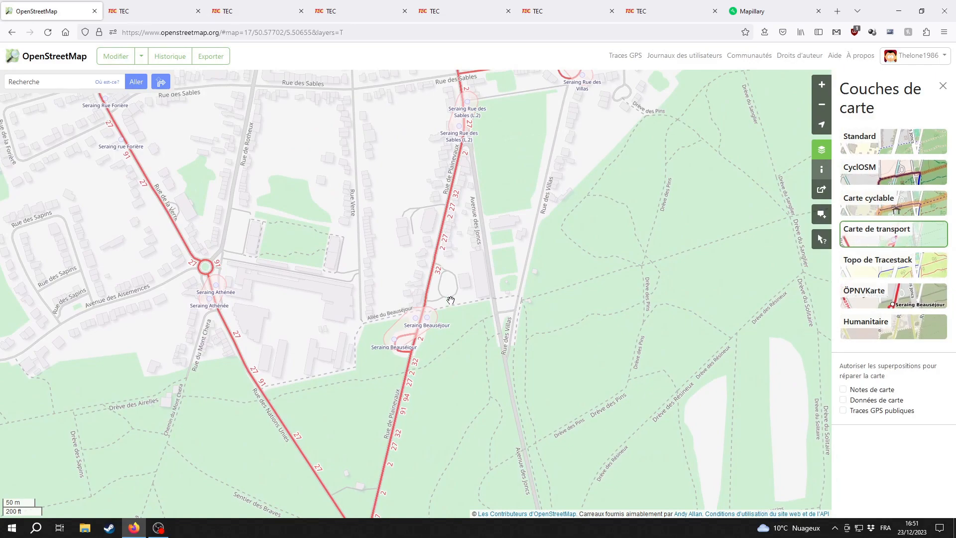
- Close the layer choices and examine the bus line numbers on the turning loop at Seraing Beauséjour
{"action": "scroll", "coordinate": [450, 301], "scroll_direction": "up", "scroll_amount": 3}
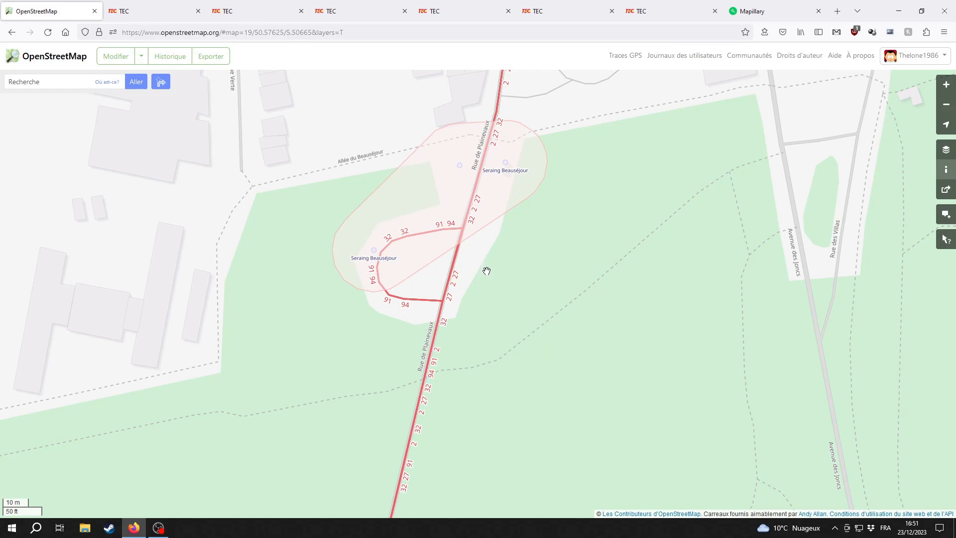
{"action": "left_click_drag", "start_coordinate": [563, 301], "coordinate": [562, 332]}
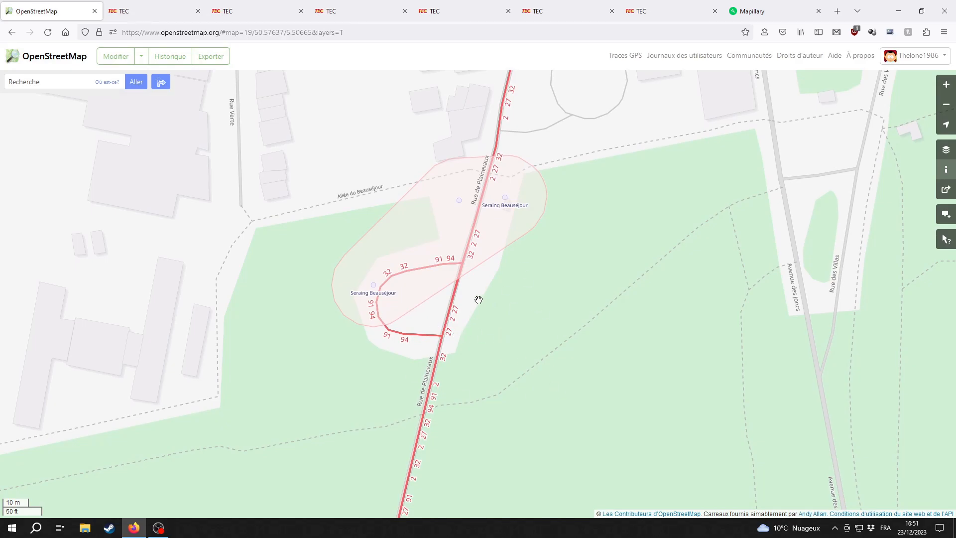
{"action": "left_click_drag", "start_coordinate": [478, 305], "coordinate": [524, 399]}
{"action": "left_click_drag", "start_coordinate": [553, 354], "coordinate": [530, 311]}
{"action": "scroll", "coordinate": [536, 424], "scroll_direction": "down", "scroll_amount": 1}
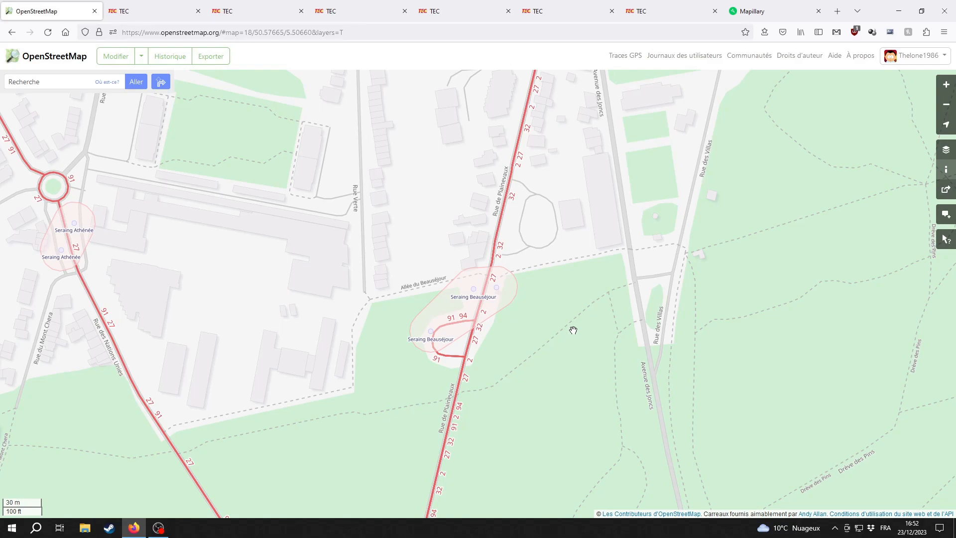
{"action": "left_click_drag", "start_coordinate": [560, 331], "coordinate": [542, 333]}
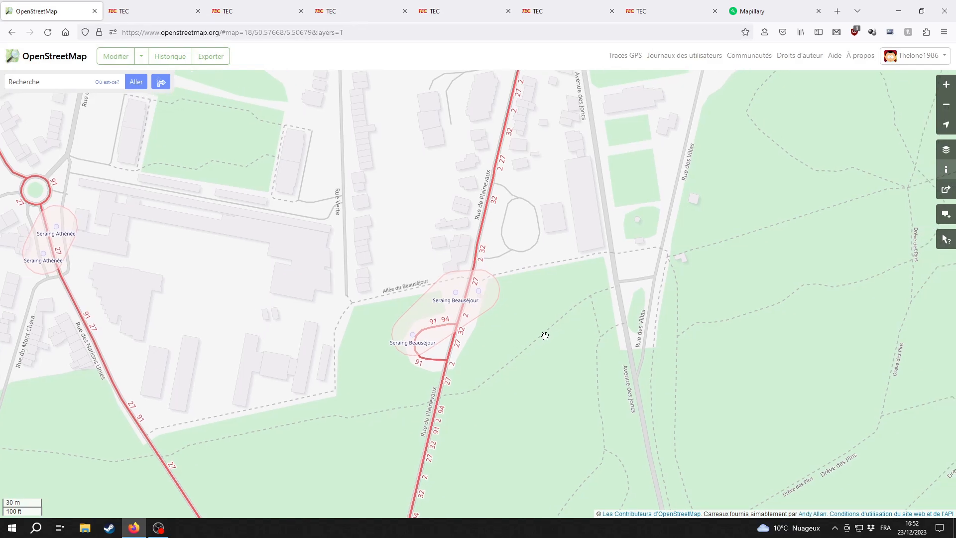